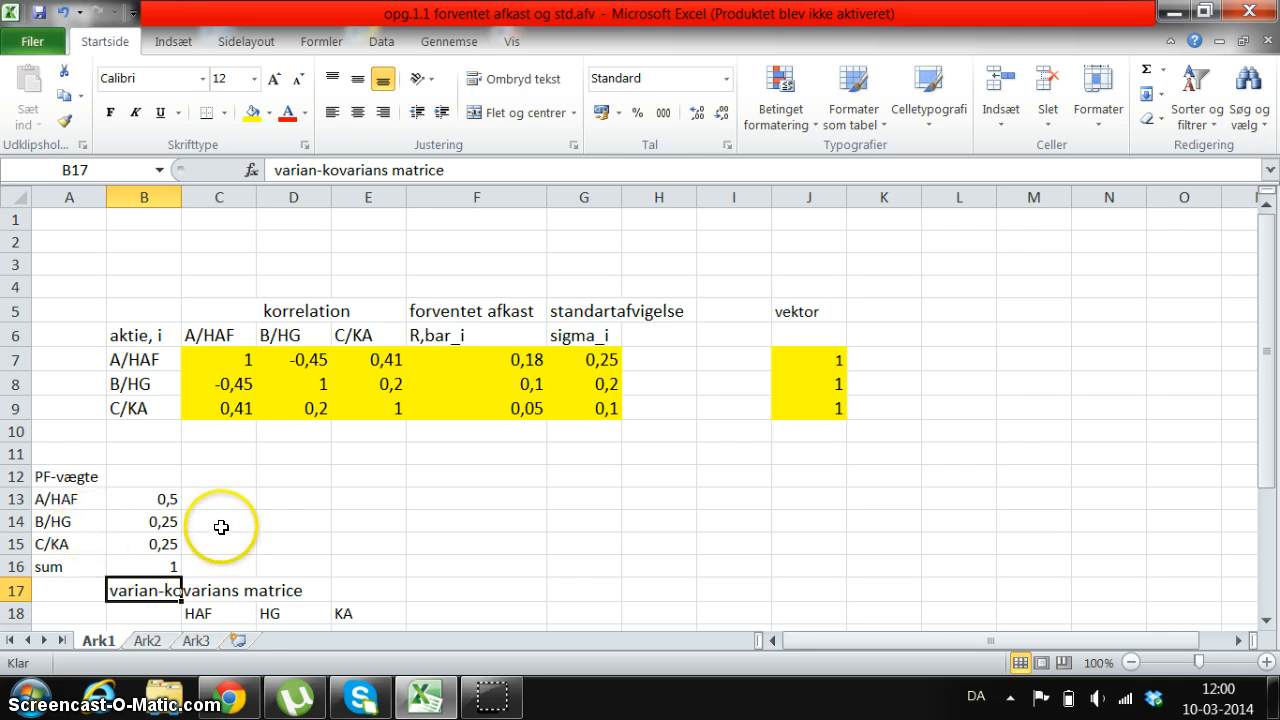
# - Inspect the formula behind the sum of the portfolio weights in B16, leaving it without edits
pyautogui.click(175, 566)
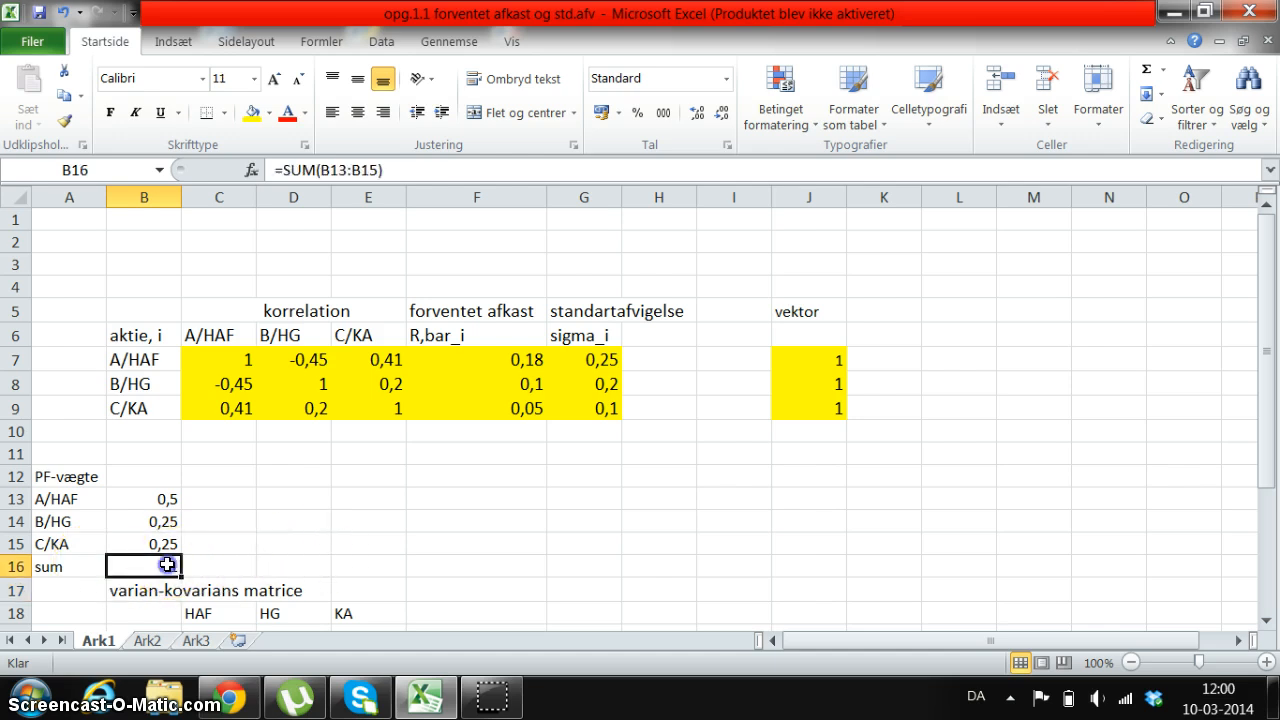
pyautogui.doubleClick(185, 566)
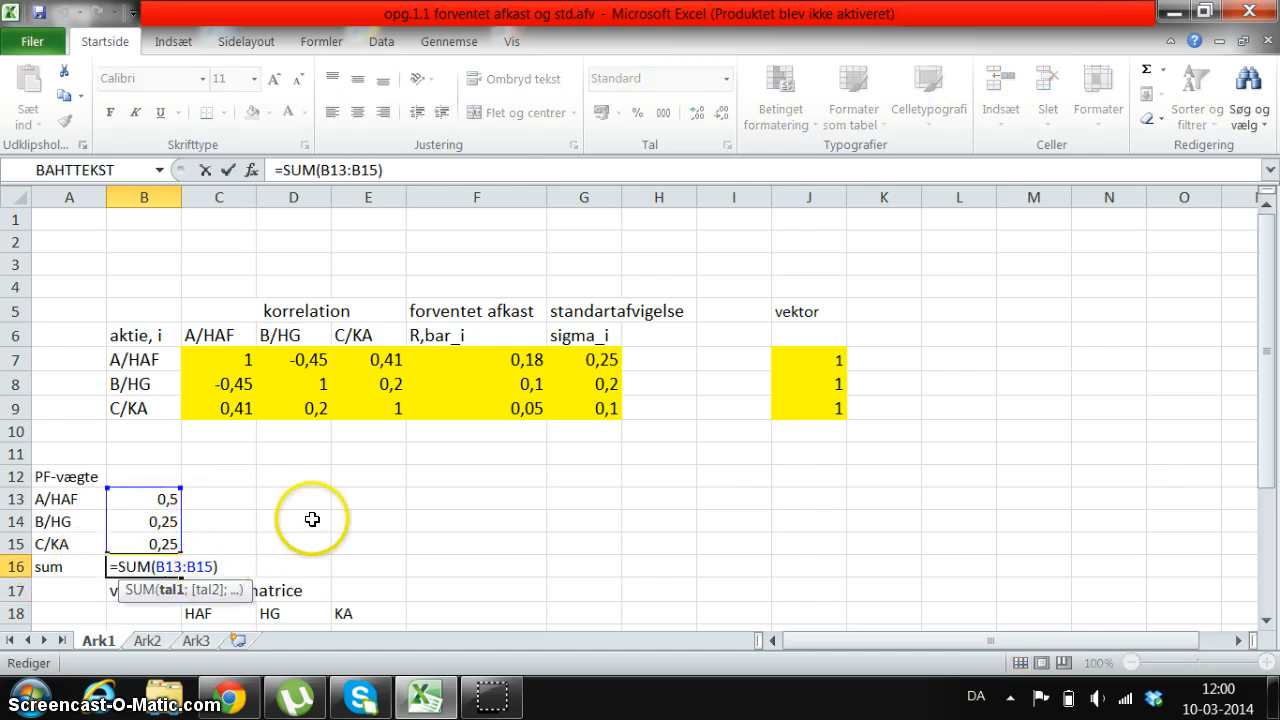
pyautogui.press('Escape')
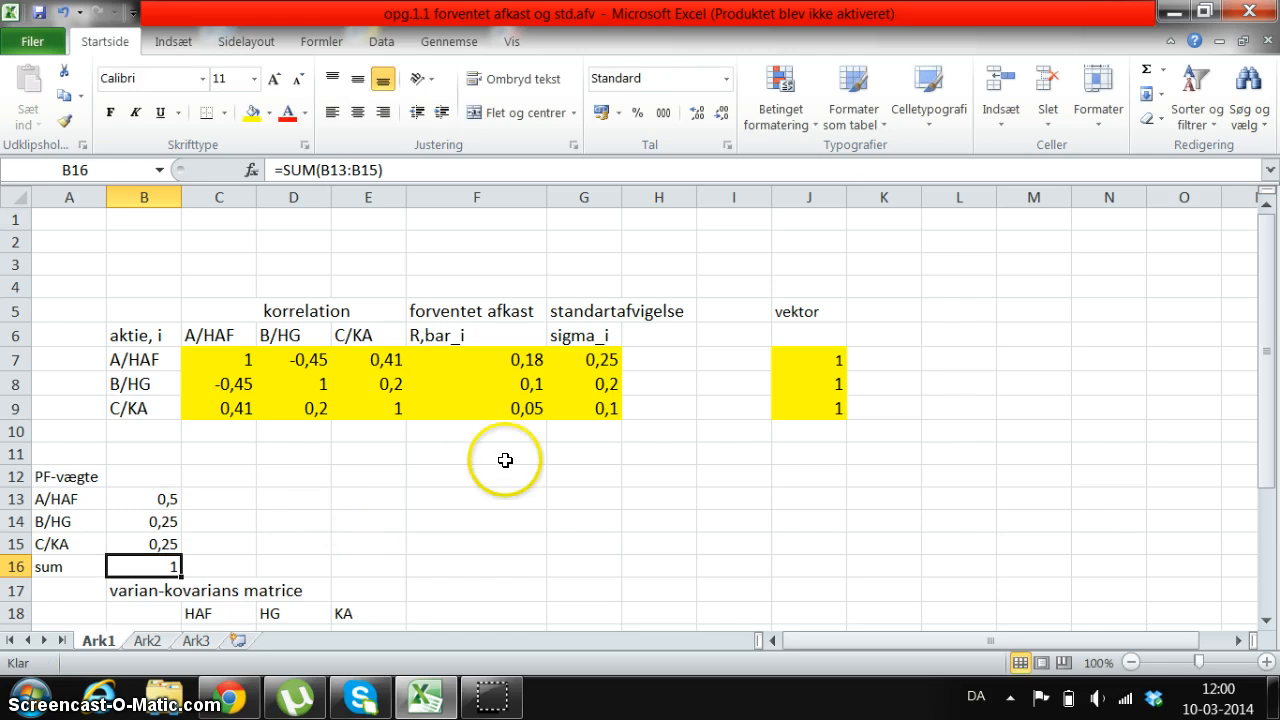
# - Enter =C7*G7*G7 in C19 as the HAF variance in the variance-covariance matrix
pyautogui.scroll(-4, 509, 474)
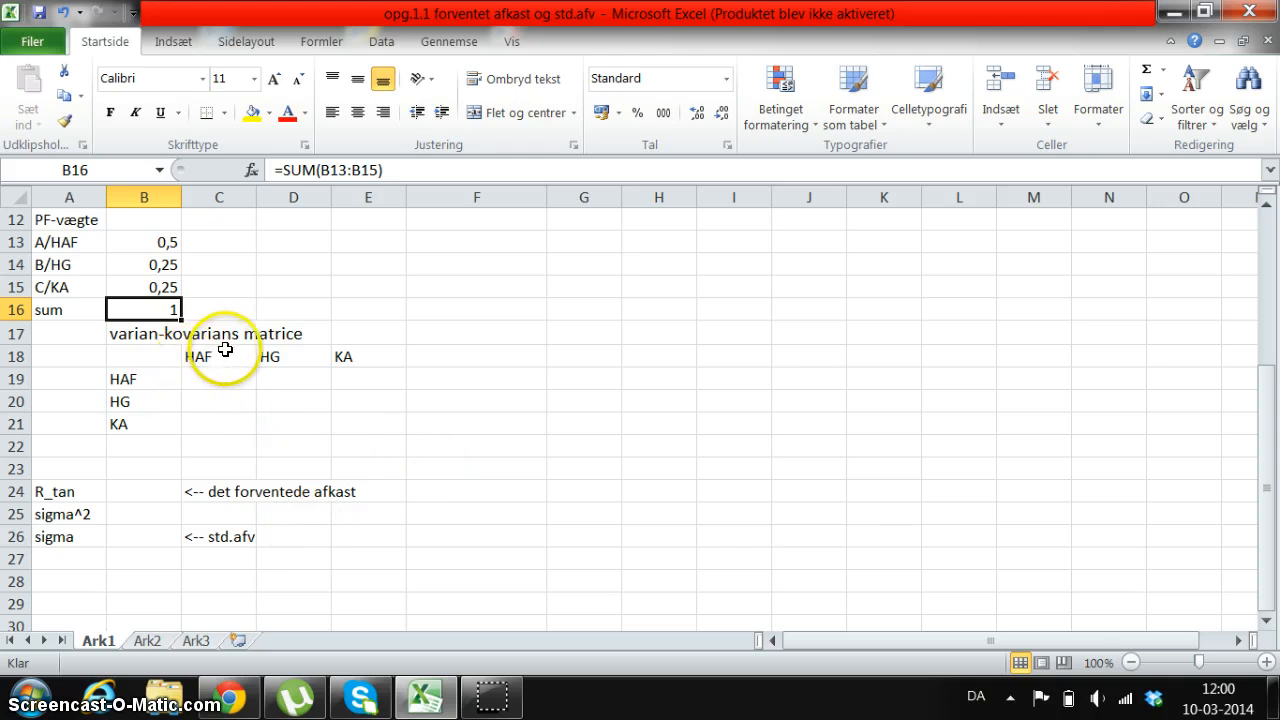
pyautogui.scroll(2, 423, 418)
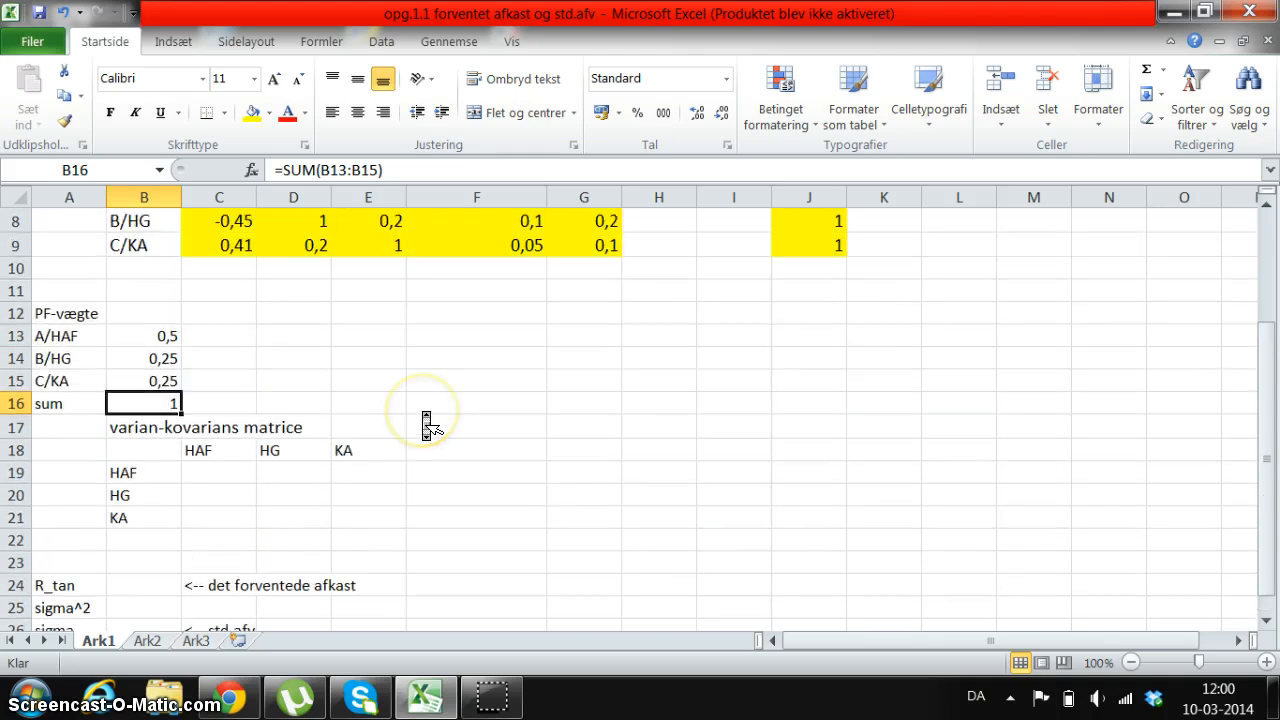
pyautogui.scroll(1, 423, 418)
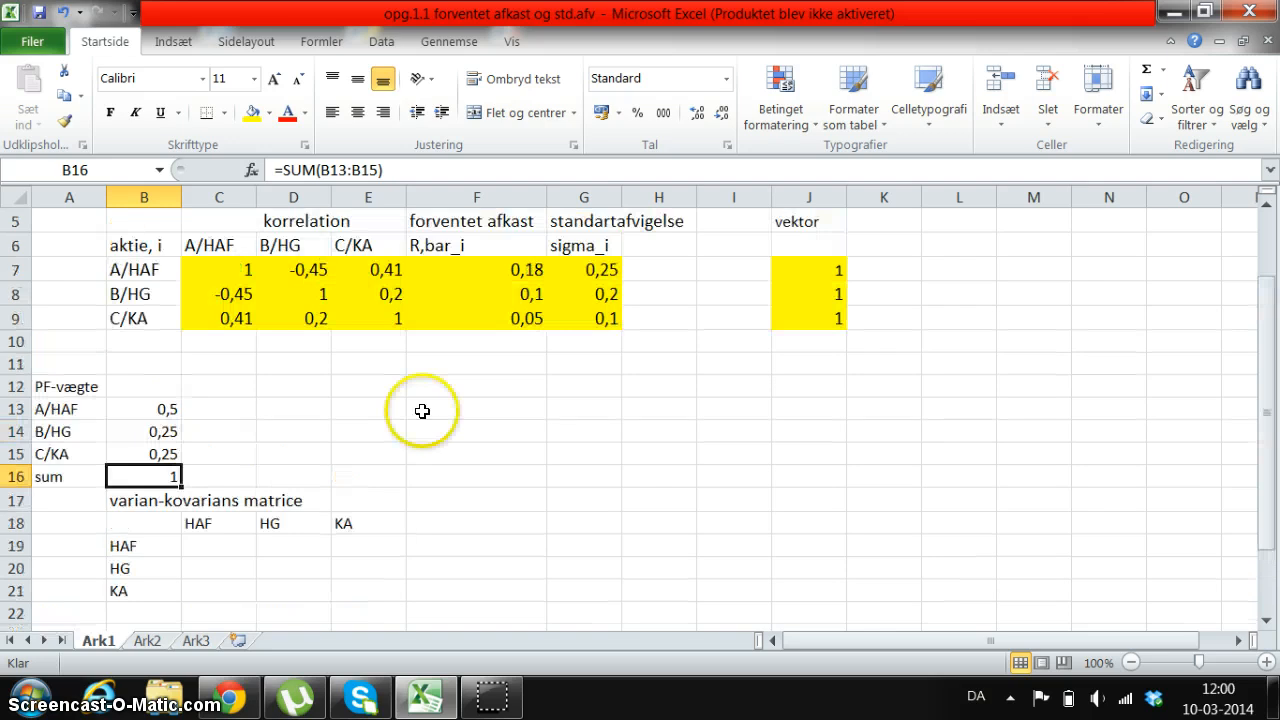
pyautogui.click(229, 538)
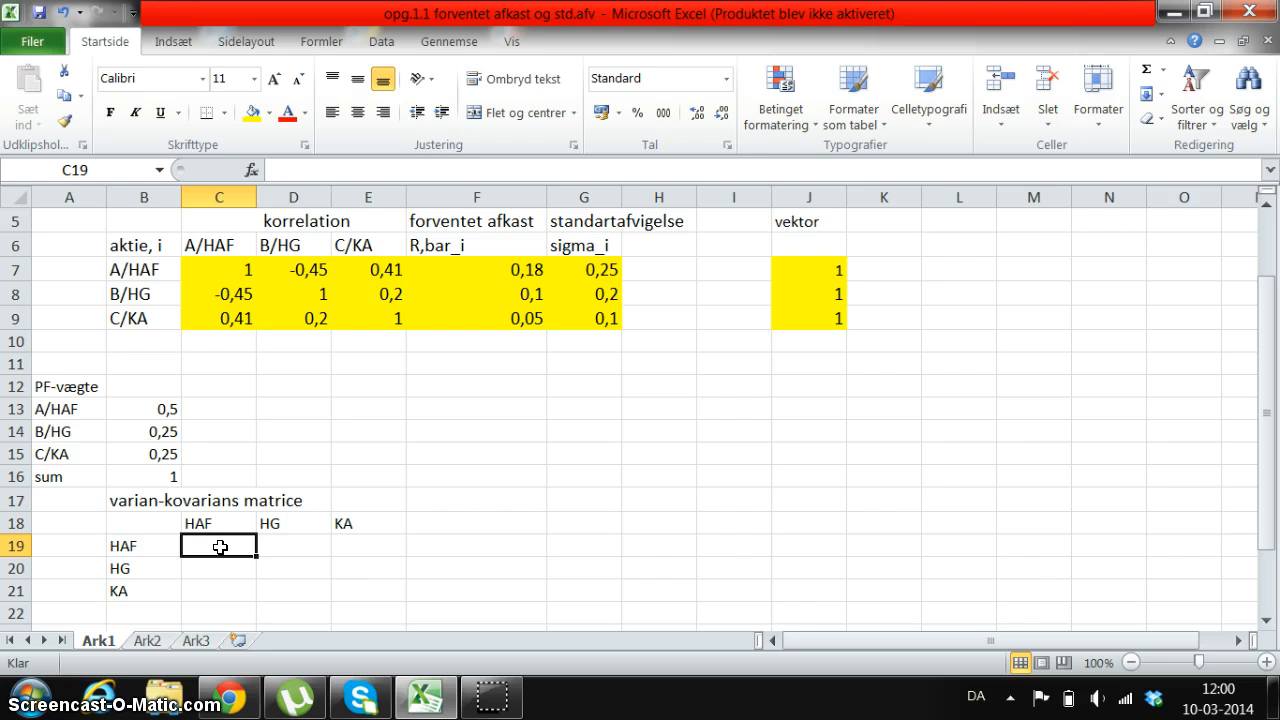
pyautogui.write('=')
pyautogui.click(236, 547)
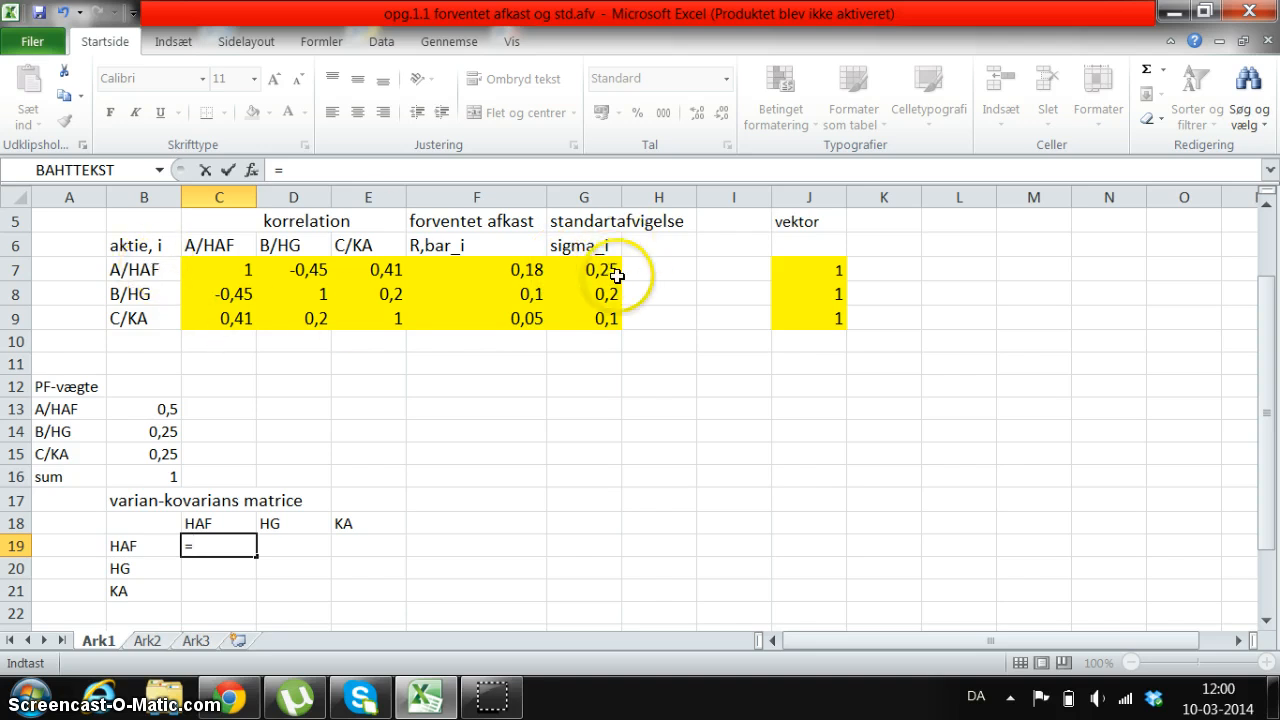
pyautogui.click(240, 272)
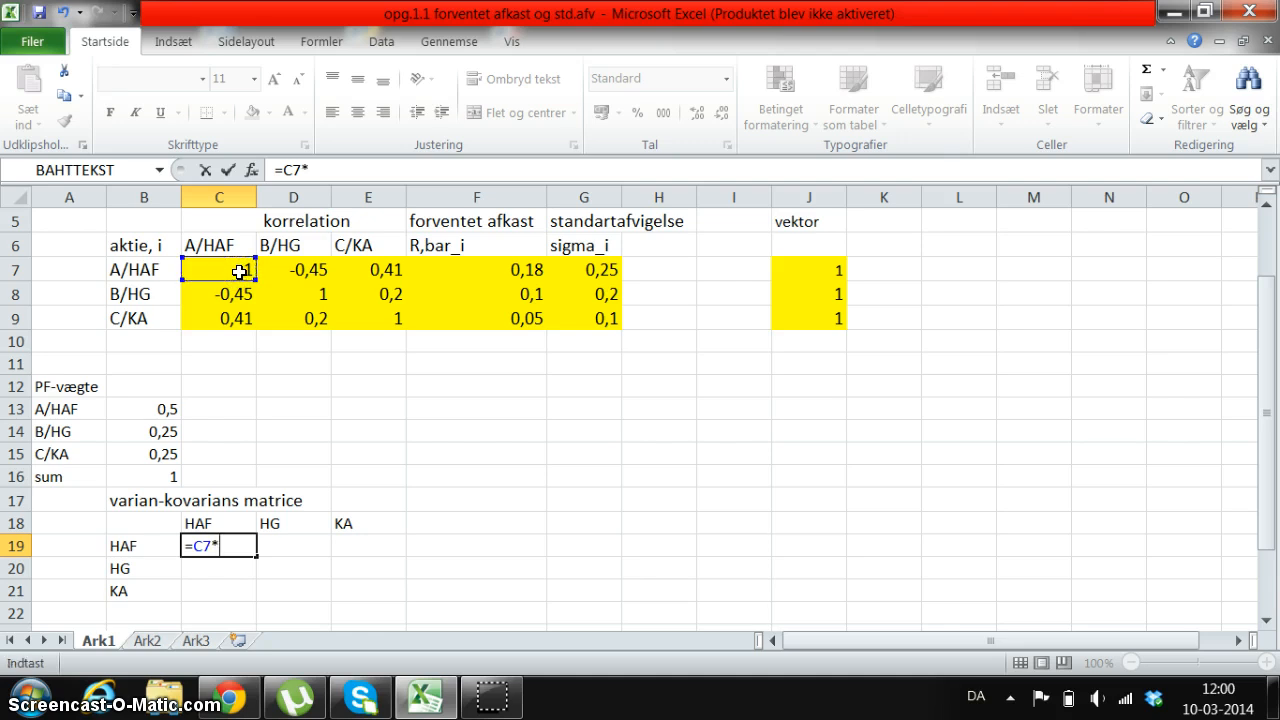
pyautogui.click(590, 269)
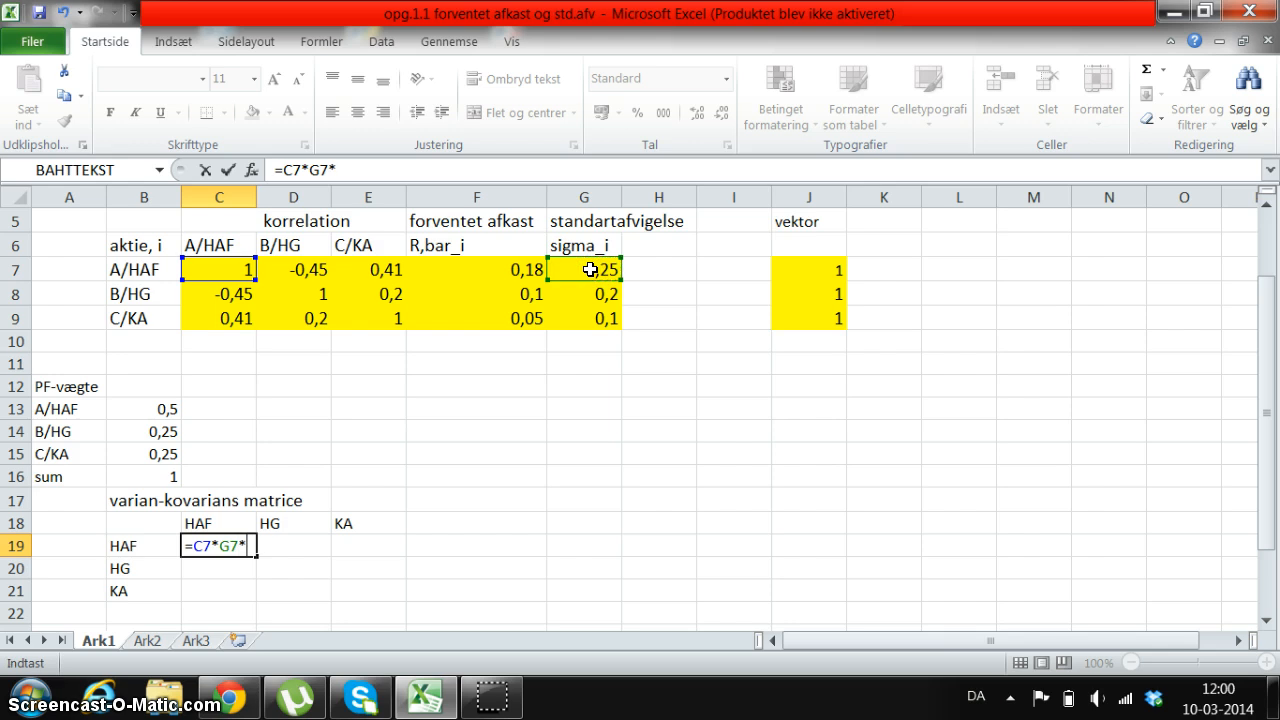
pyautogui.click(590, 269)
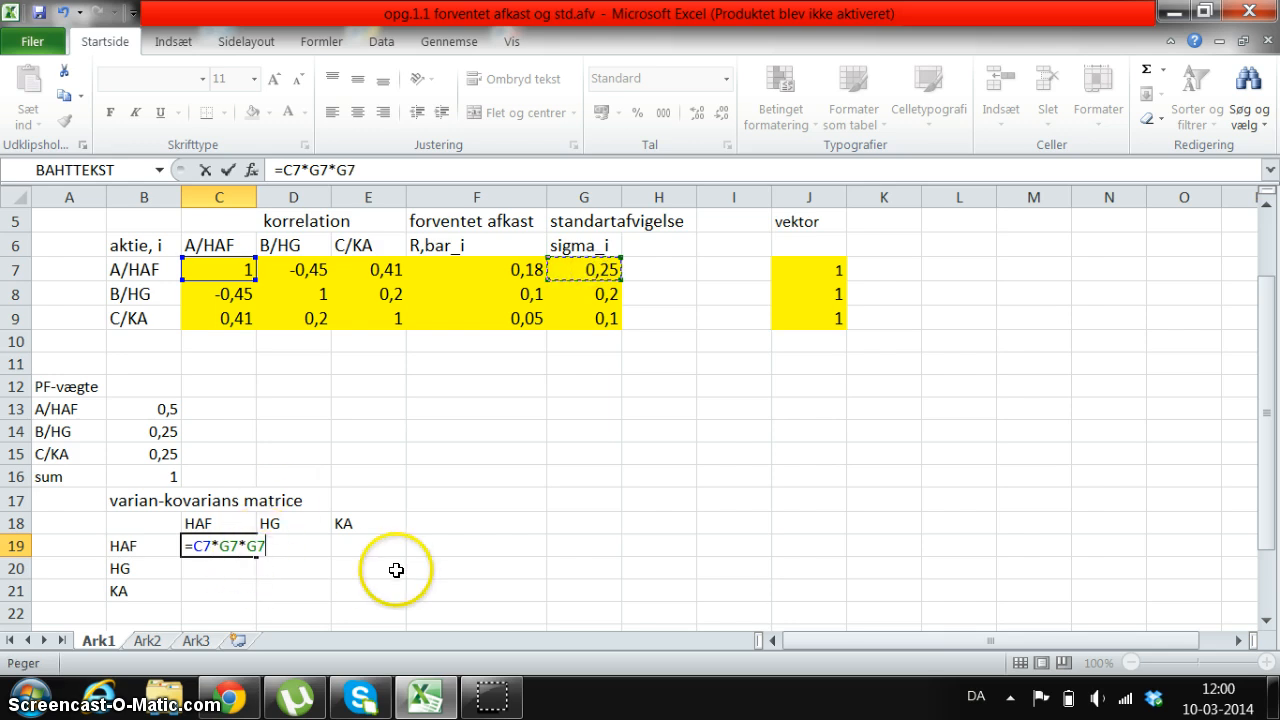
pyautogui.press('Return')
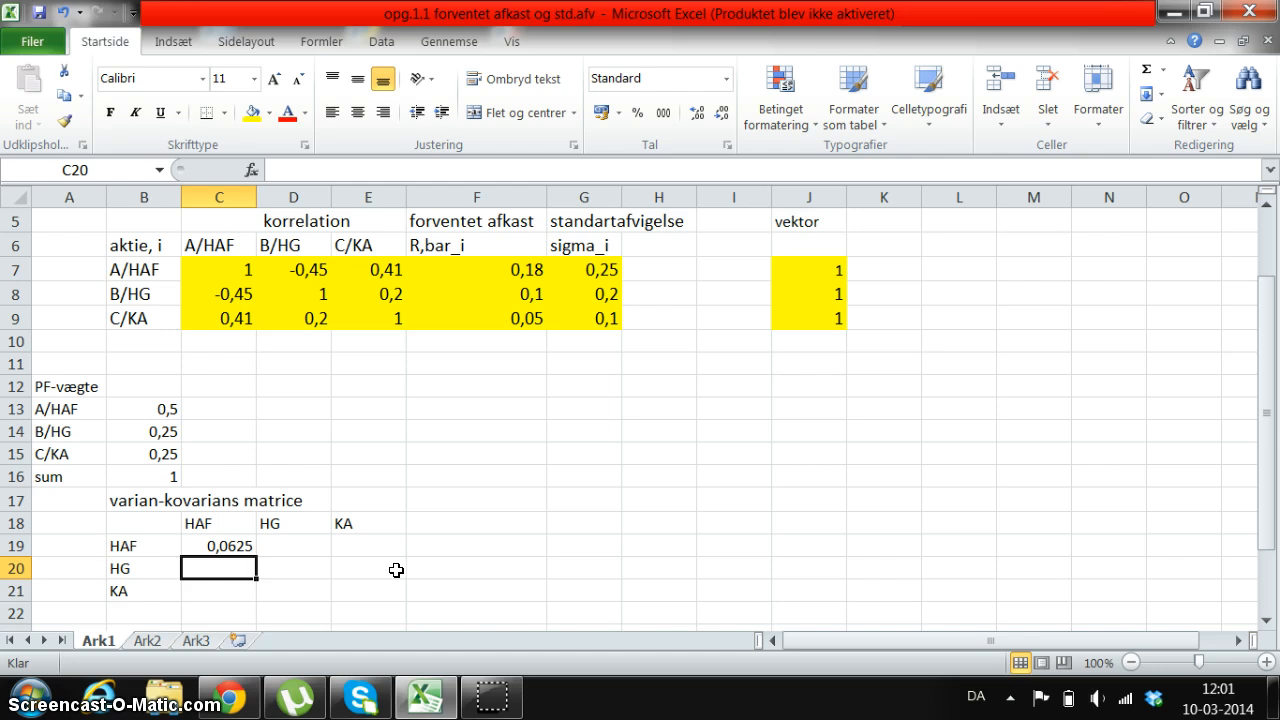
# - Enter =C8*G8*G7 in C20 as the HG–HAF covariance
pyautogui.write('=')
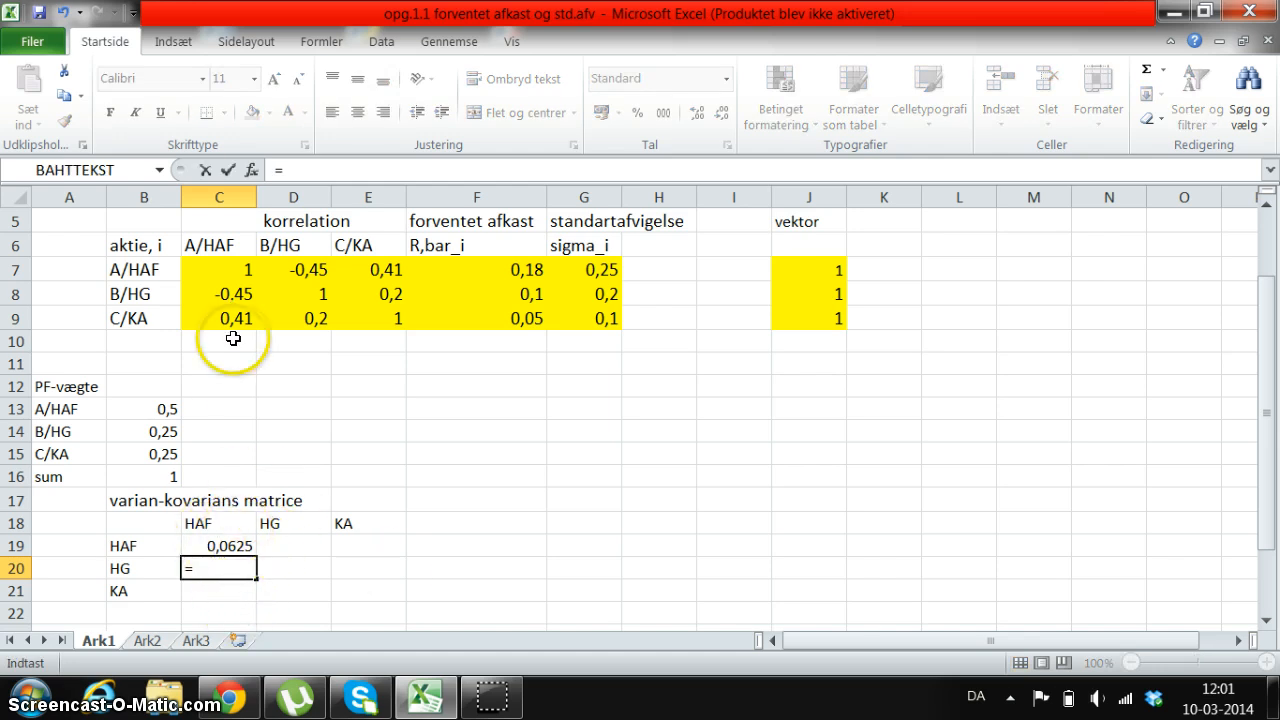
pyautogui.click(227, 294)
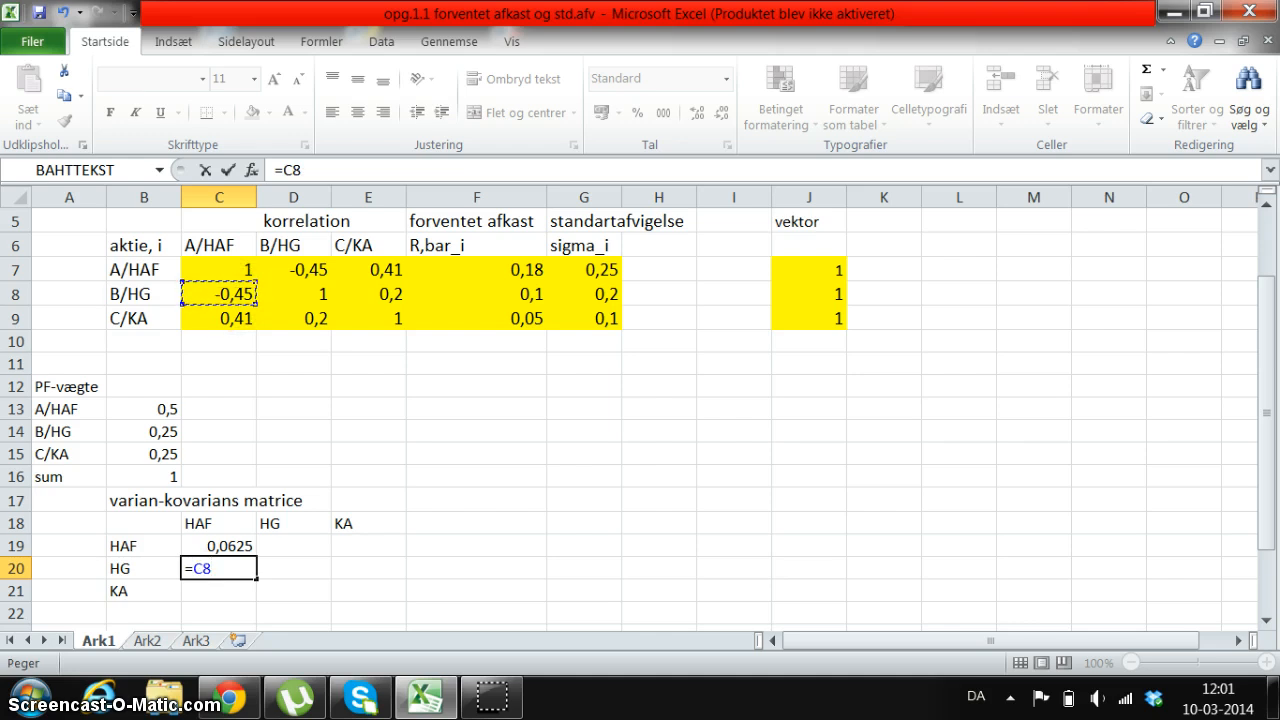
pyautogui.click(603, 296)
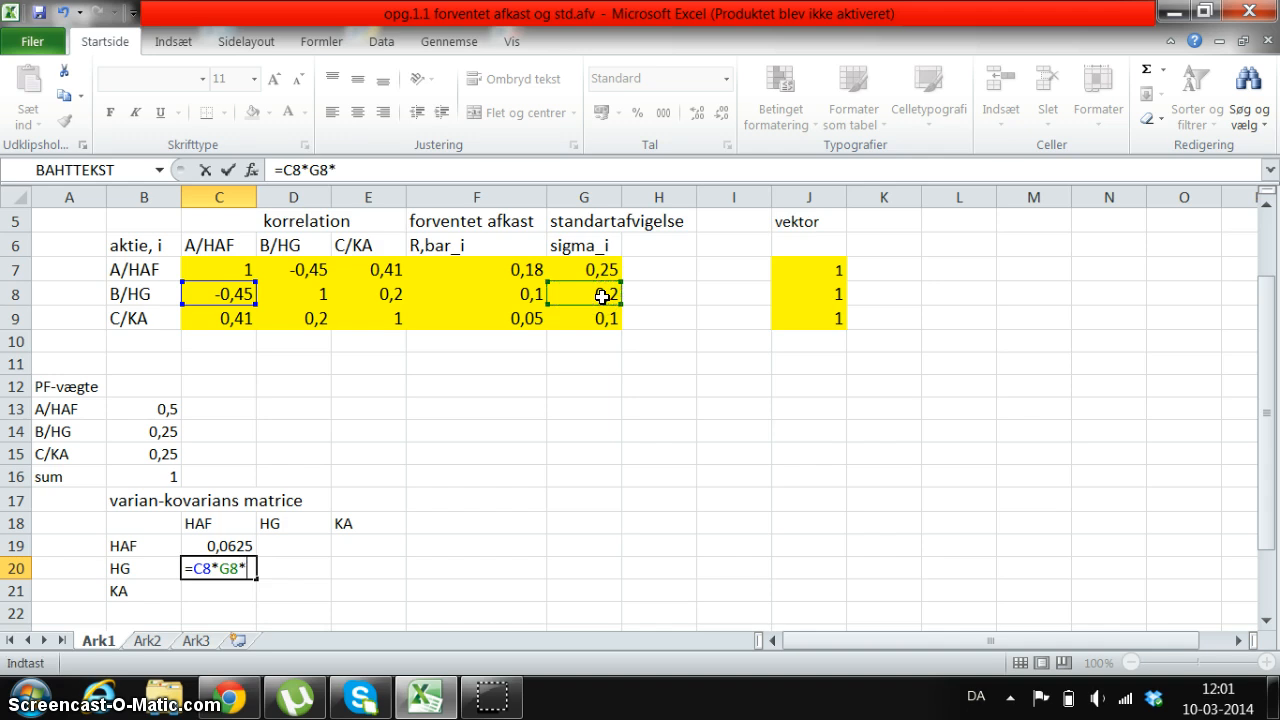
pyautogui.write('*')
pyautogui.click(595, 268)
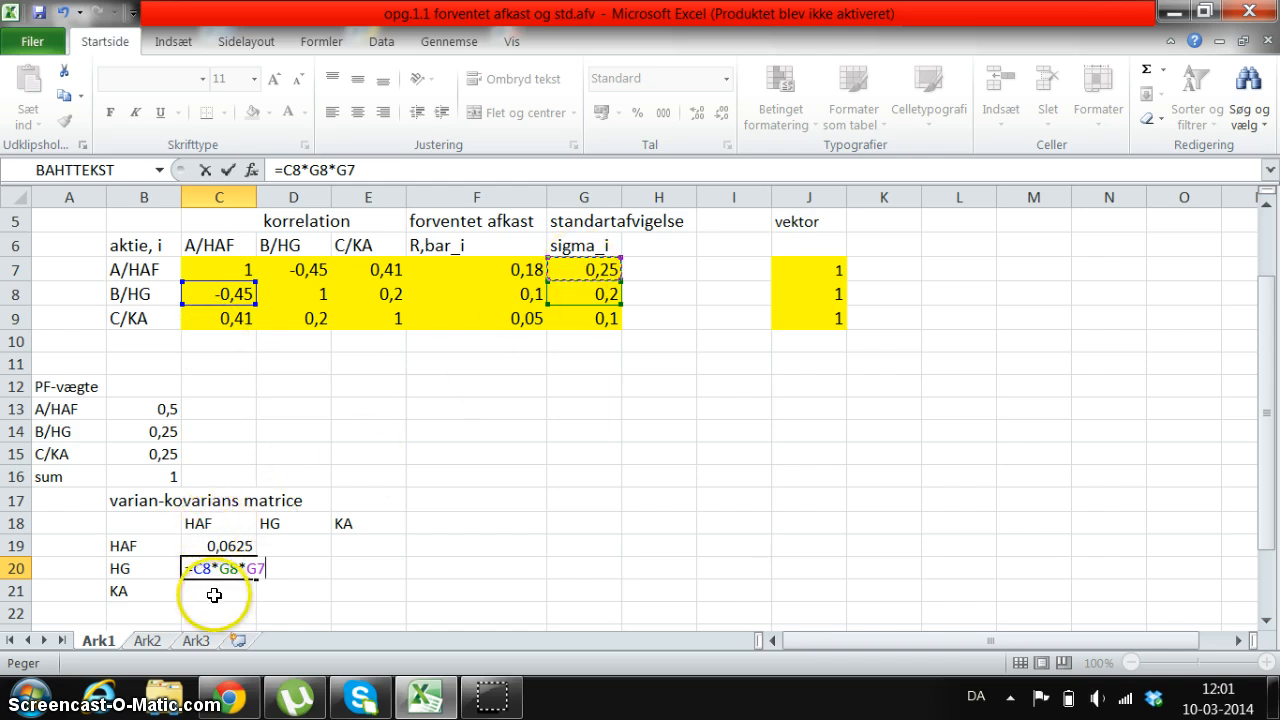
pyautogui.press('Return')
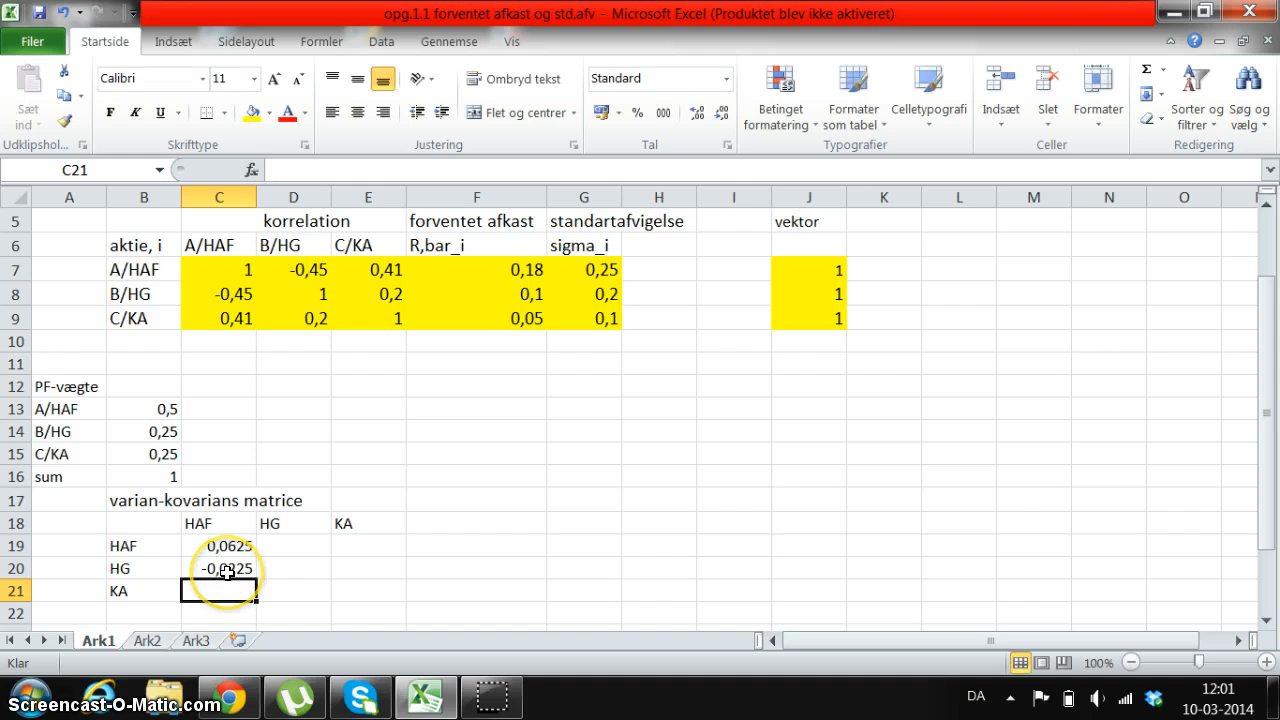
# - Enter =C9*G9*G7 in C21 as the KA–HAF covariance
pyautogui.write('=')
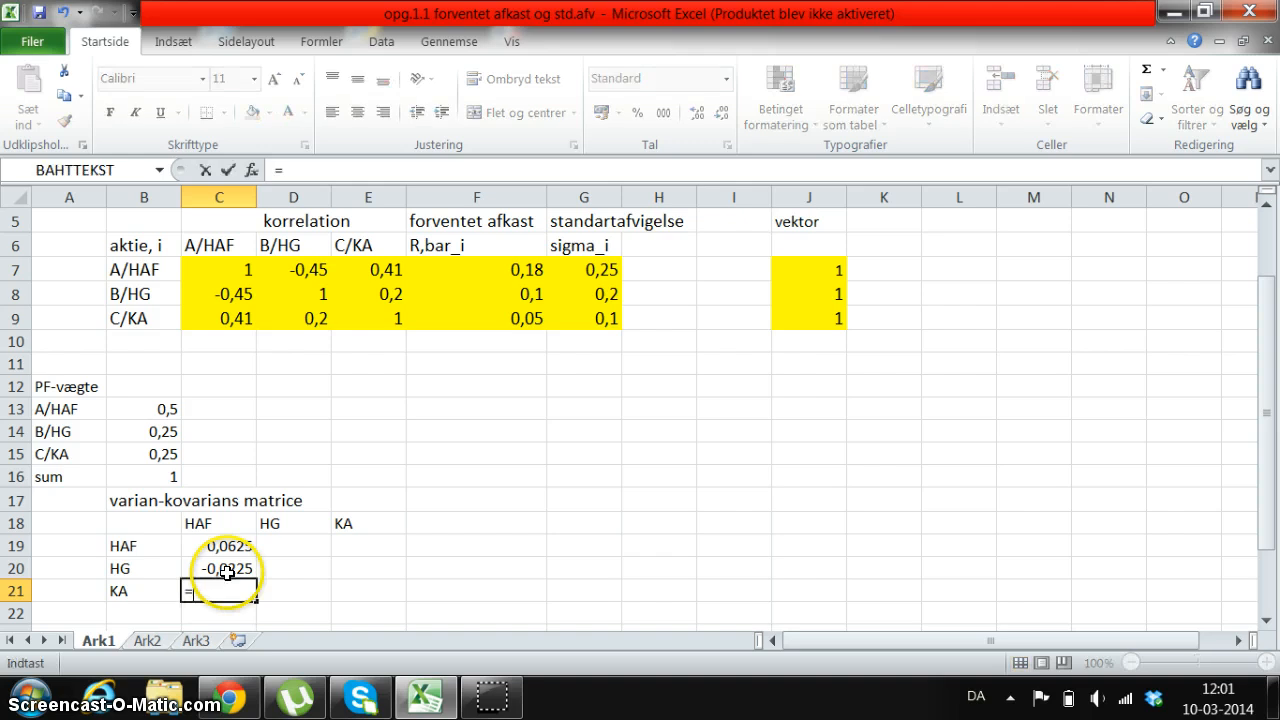
pyautogui.click(226, 316)
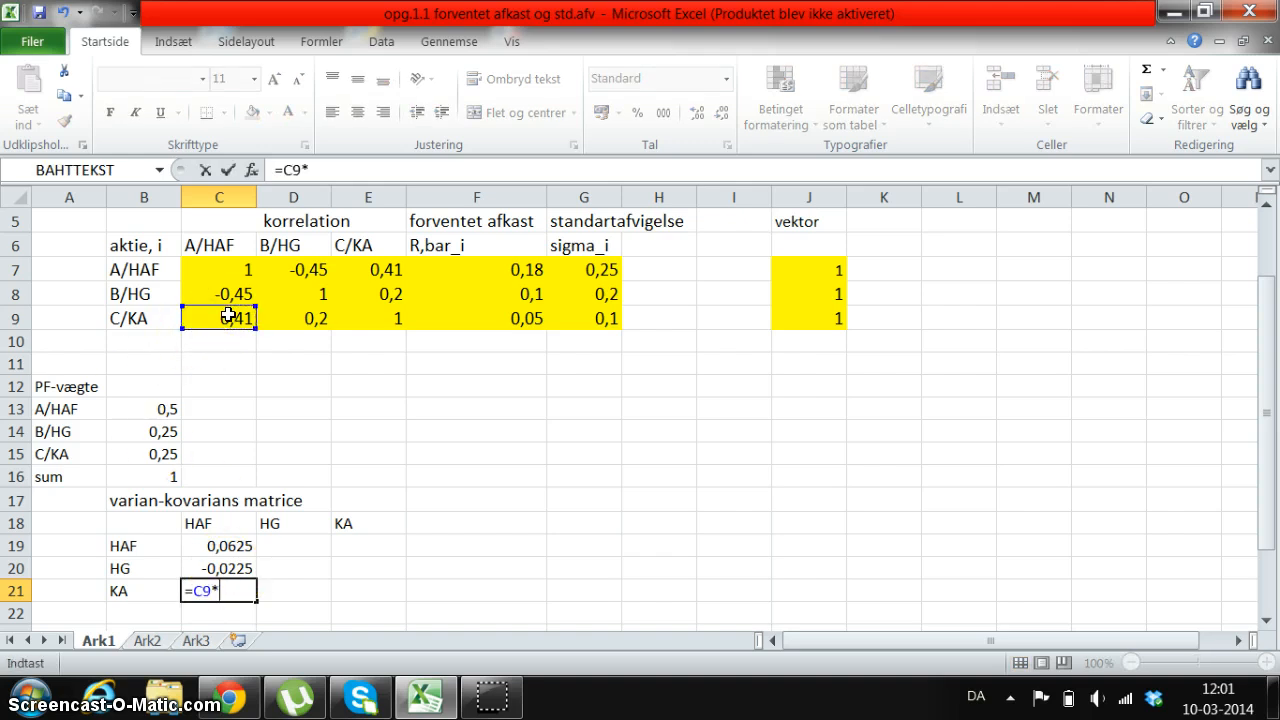
pyautogui.write('*')
pyautogui.click(587, 320)
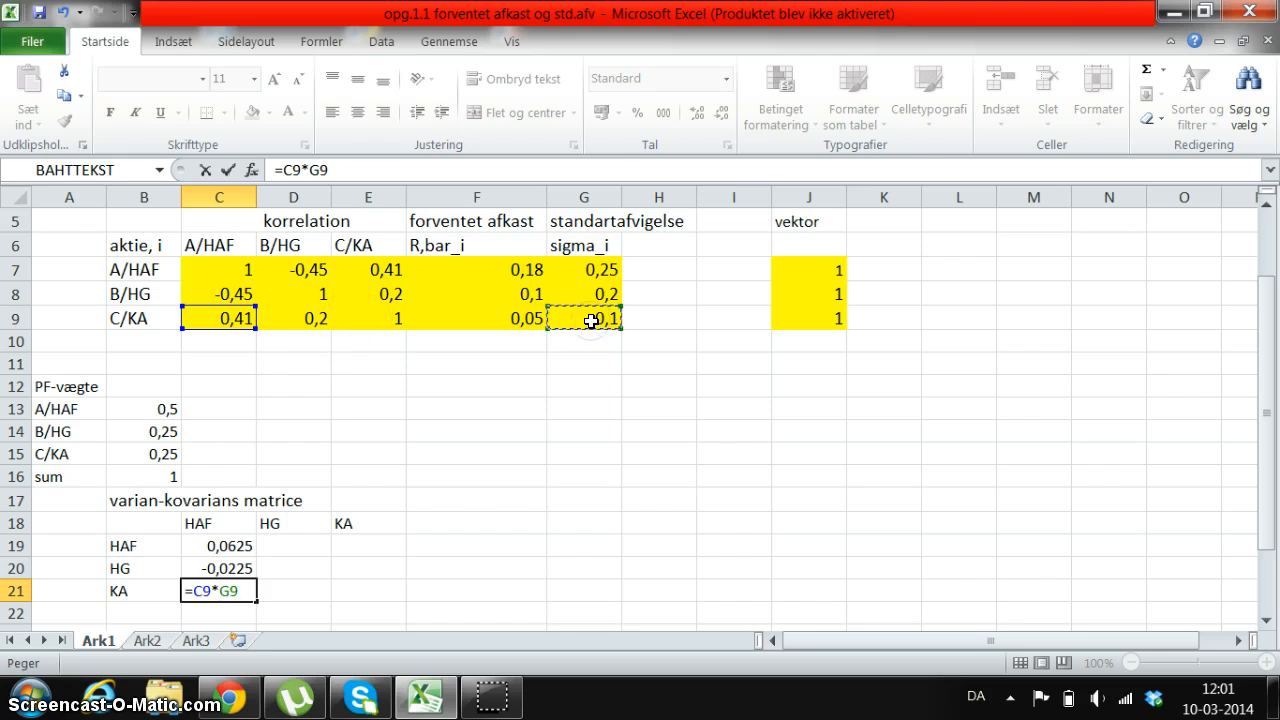
pyautogui.write('*')
pyautogui.click(608, 271)
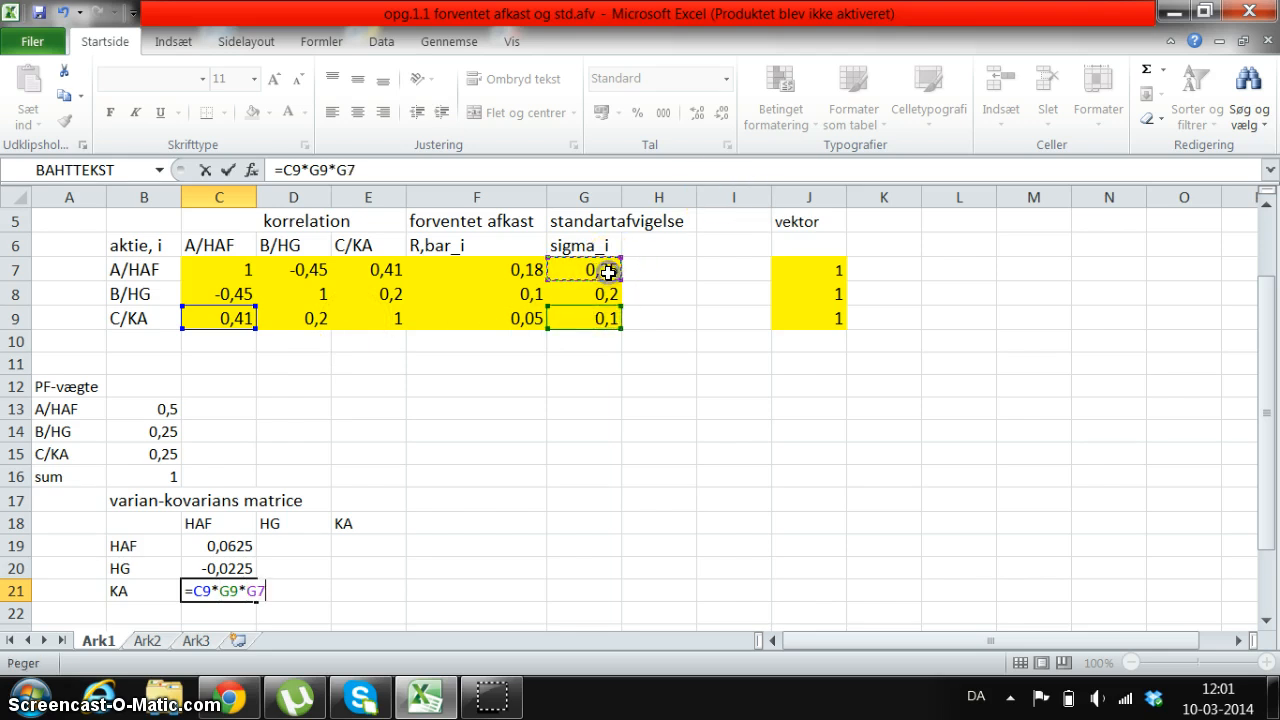
pyautogui.press('Return')
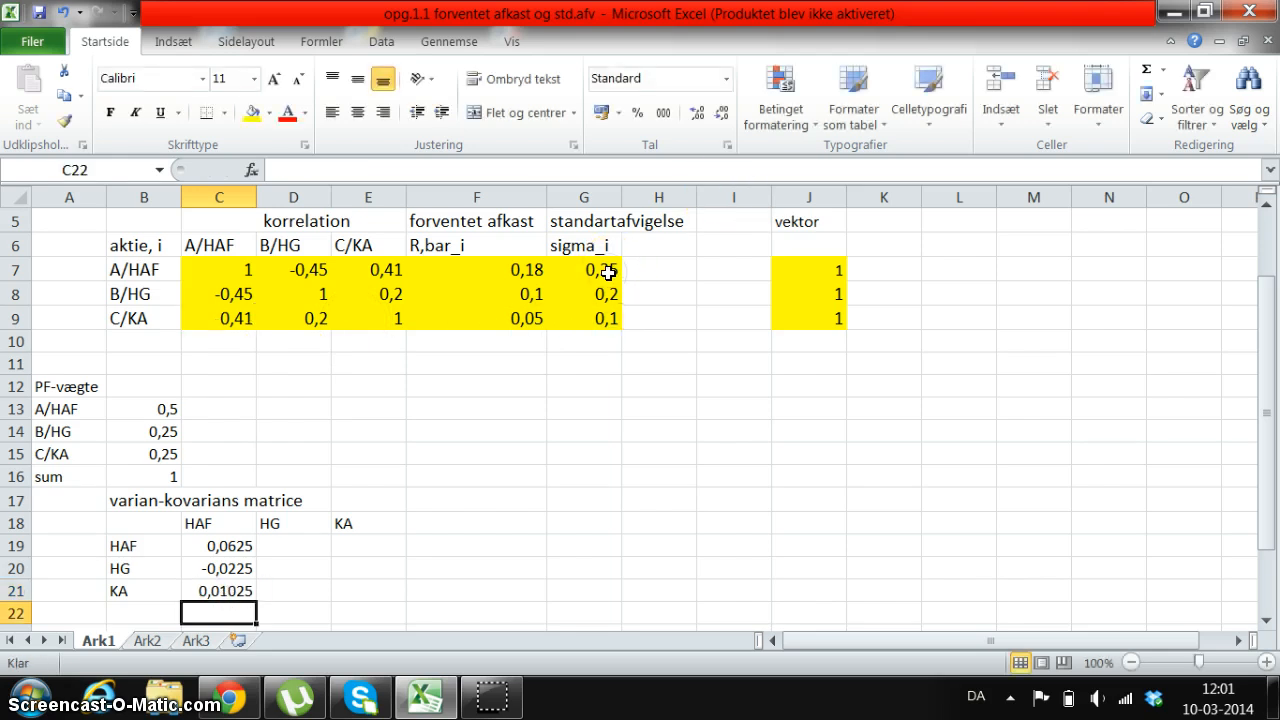
# - Enter =D7*G7*G8 in D19 as the HAF–HG covariance in the matrix's HG column
pyautogui.click(314, 541)
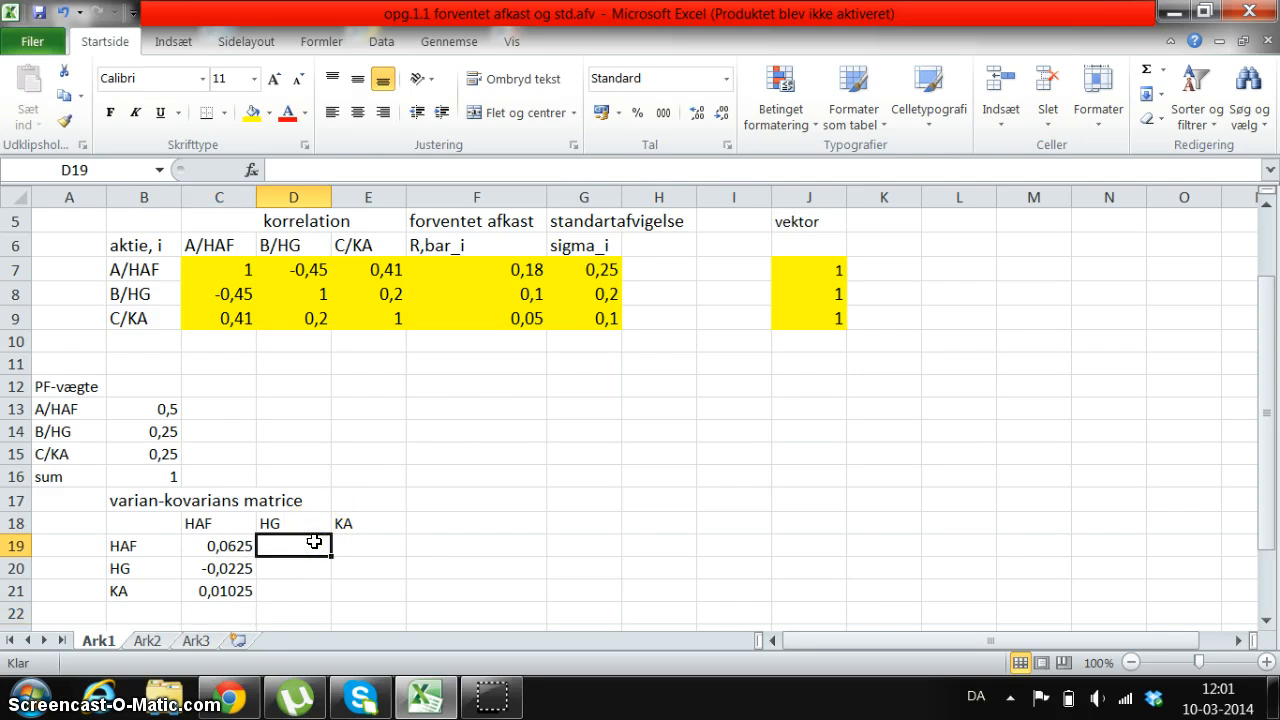
pyautogui.write('=')
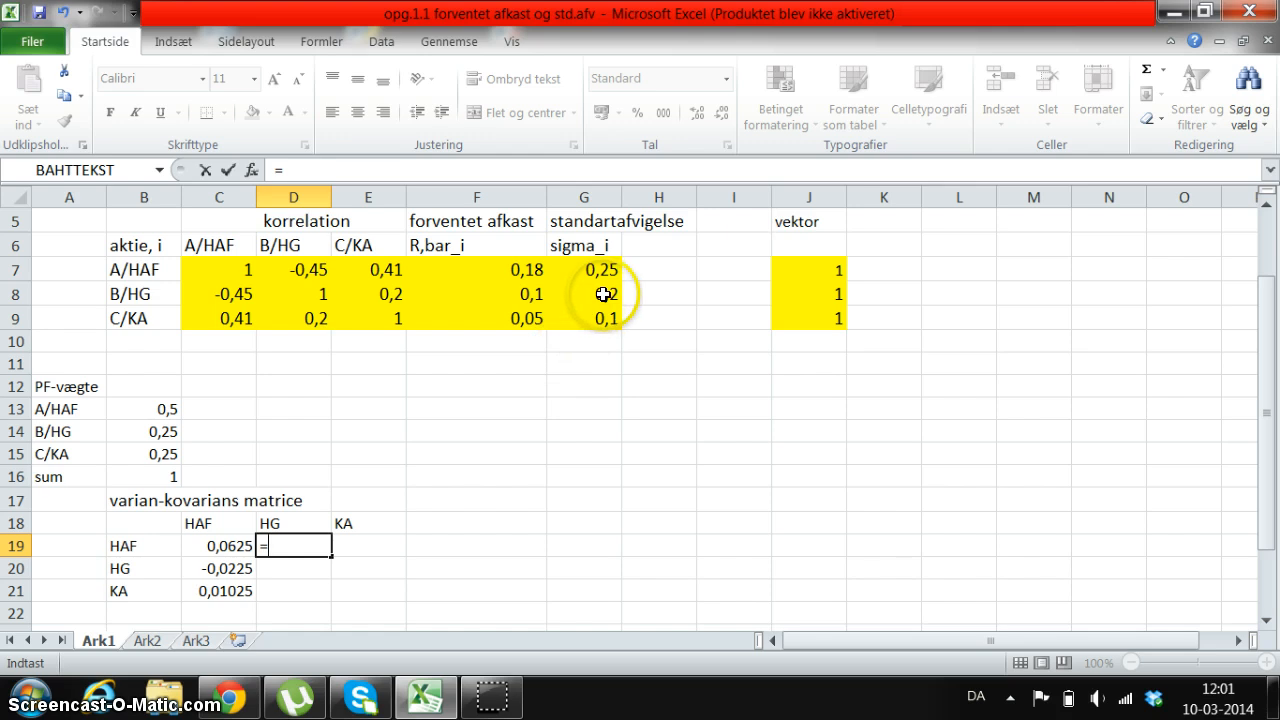
pyautogui.click(306, 270)
pyautogui.write('*')
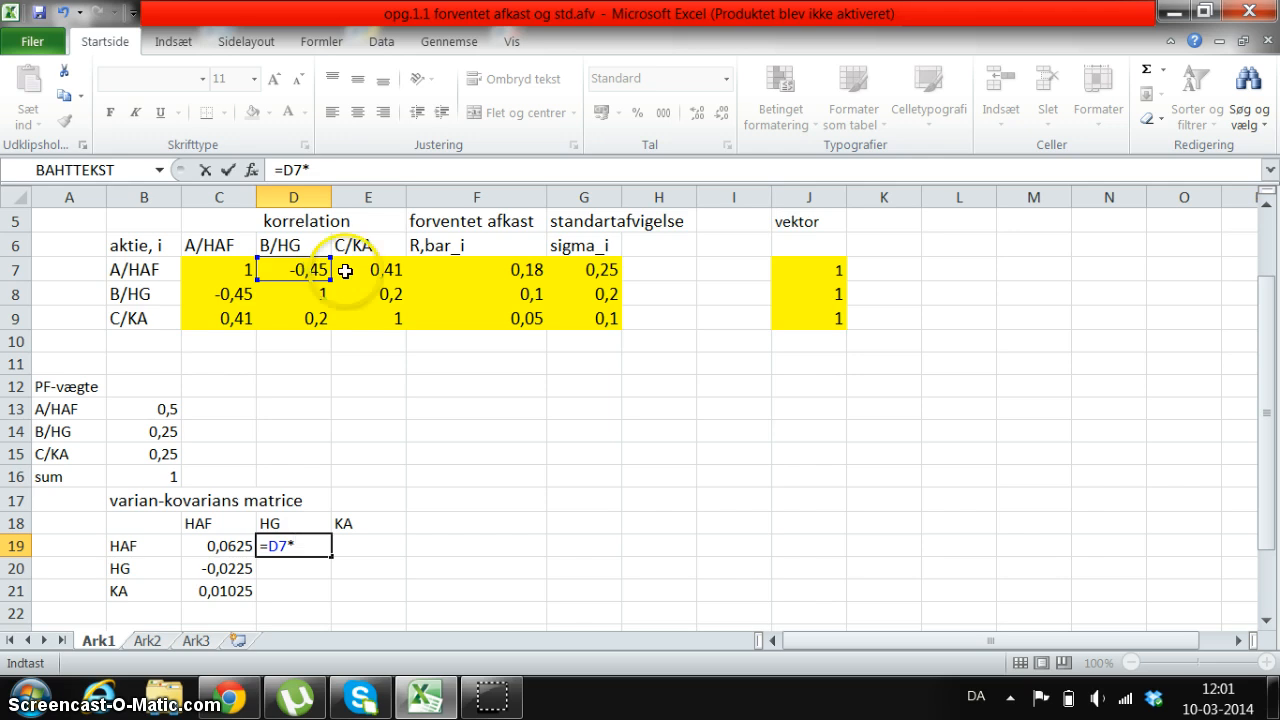
pyautogui.click(583, 271)
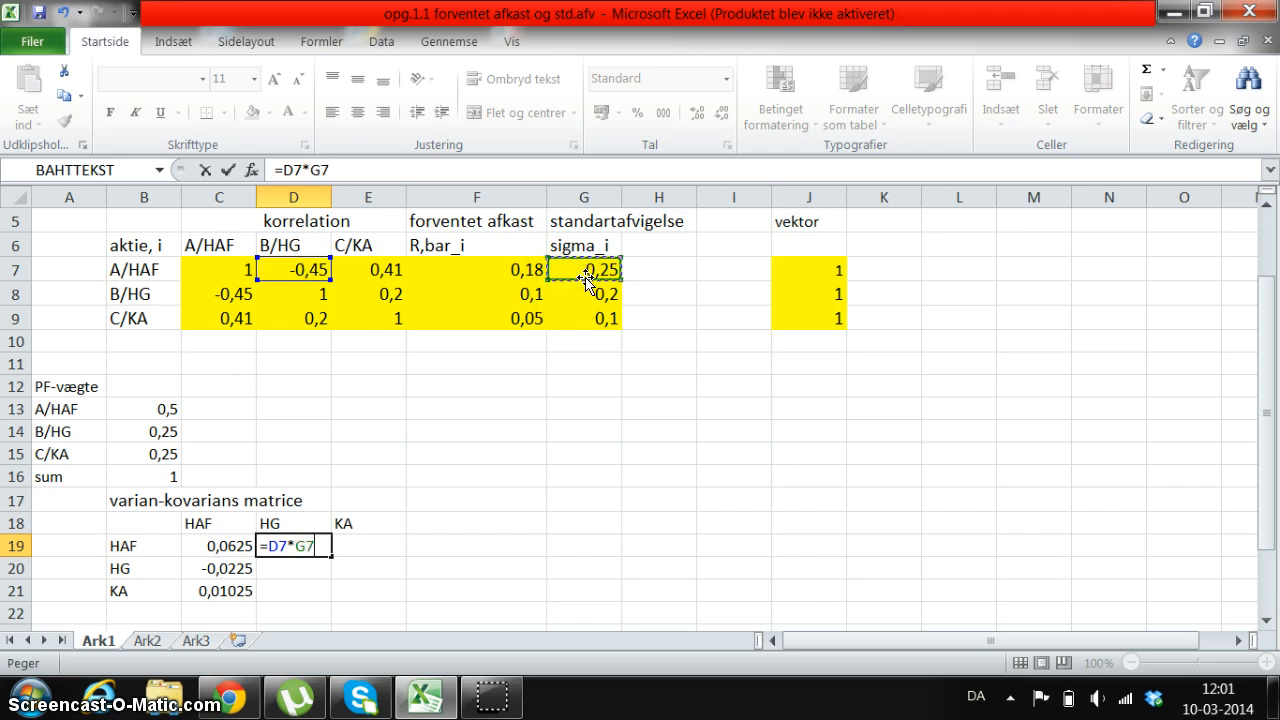
pyautogui.click(596, 296)
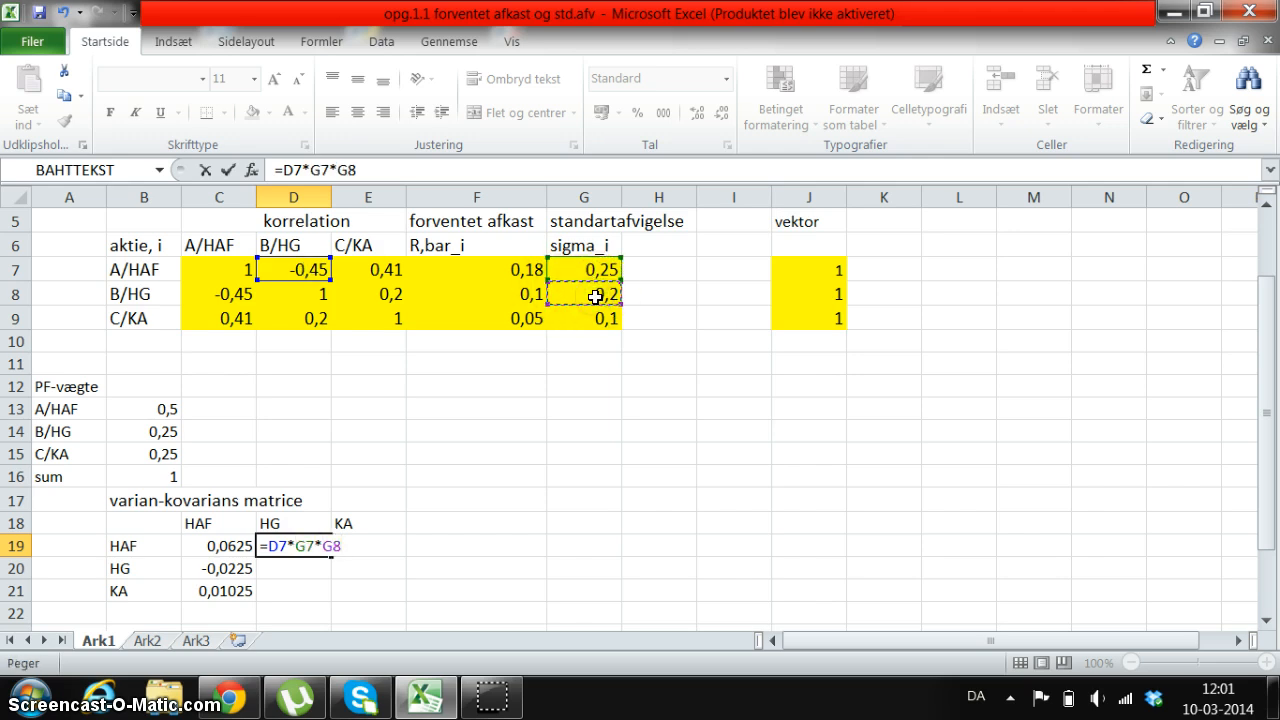
pyautogui.press('Return')
# - Enter =D8*G8*G8 in D20 as the HG variance in the matrix
pyautogui.write('=')
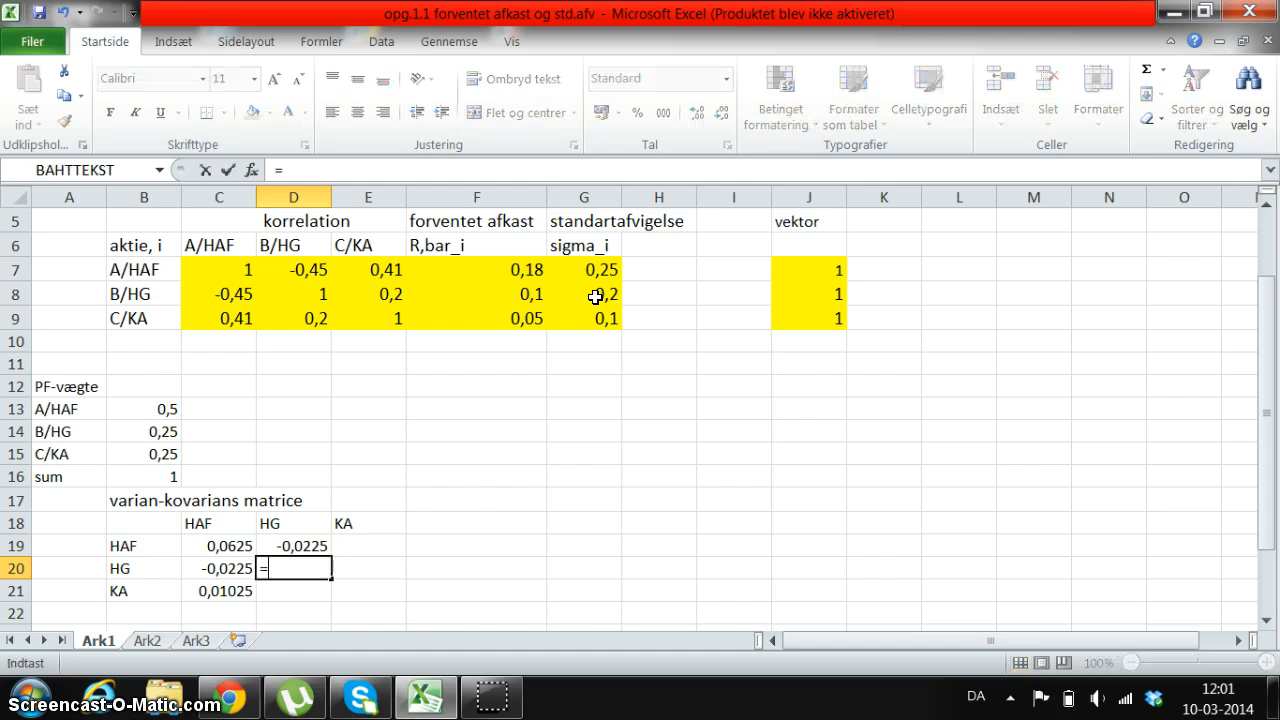
pyautogui.click(306, 299)
pyautogui.write('*')
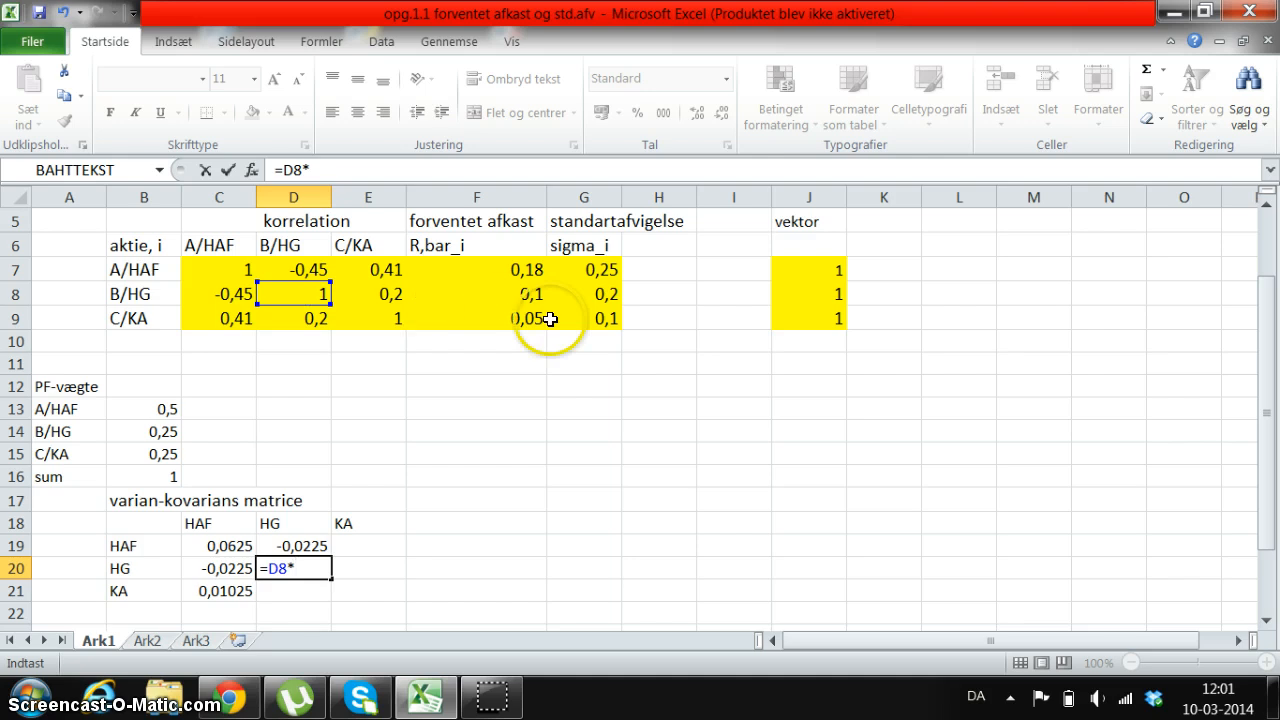
pyautogui.click(588, 293)
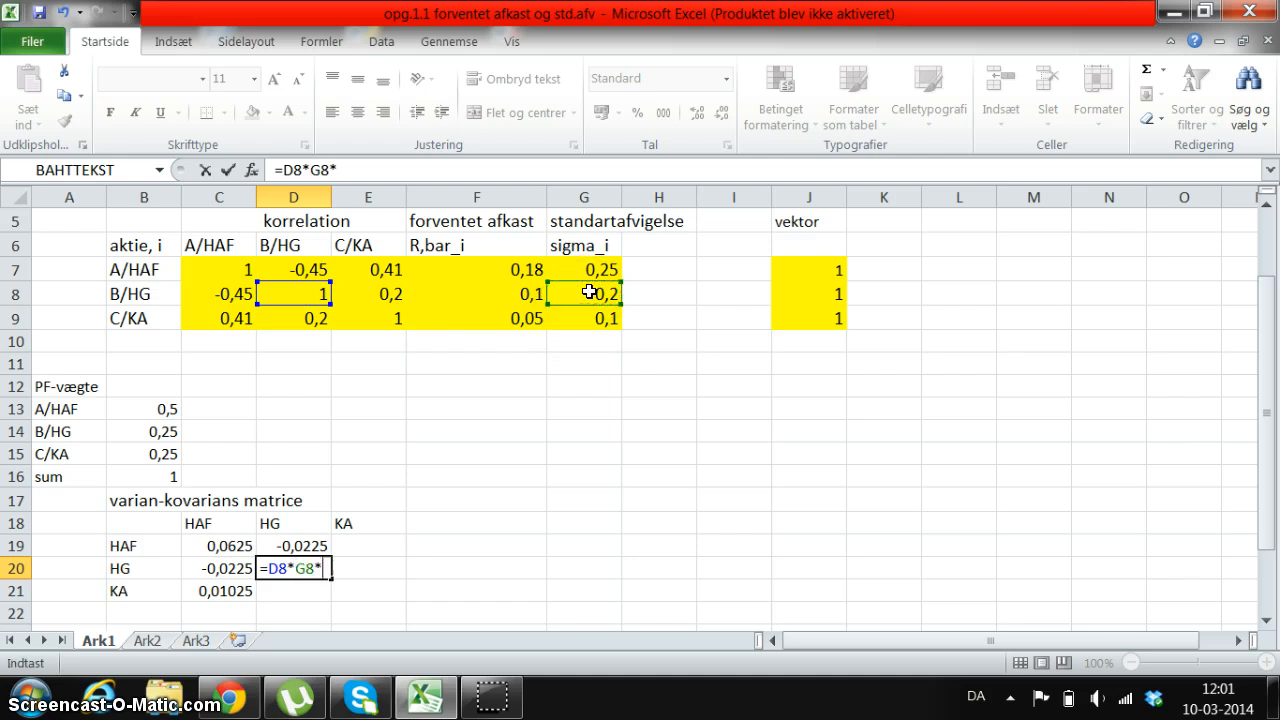
pyautogui.write('*')
pyautogui.click(589, 291)
pyautogui.press('Return')
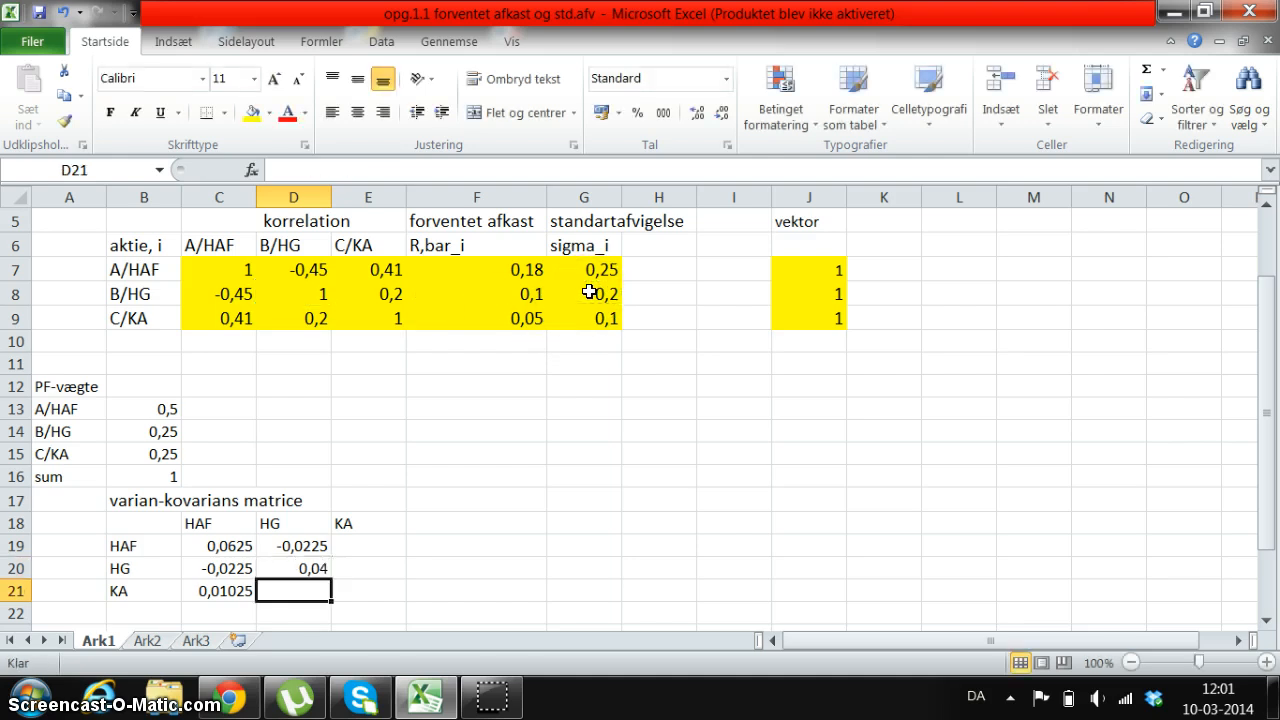
# - Enter =D9*G9*G8 in D21 as the KA–HG covariance in the matrix's HG column
pyautogui.write('=')
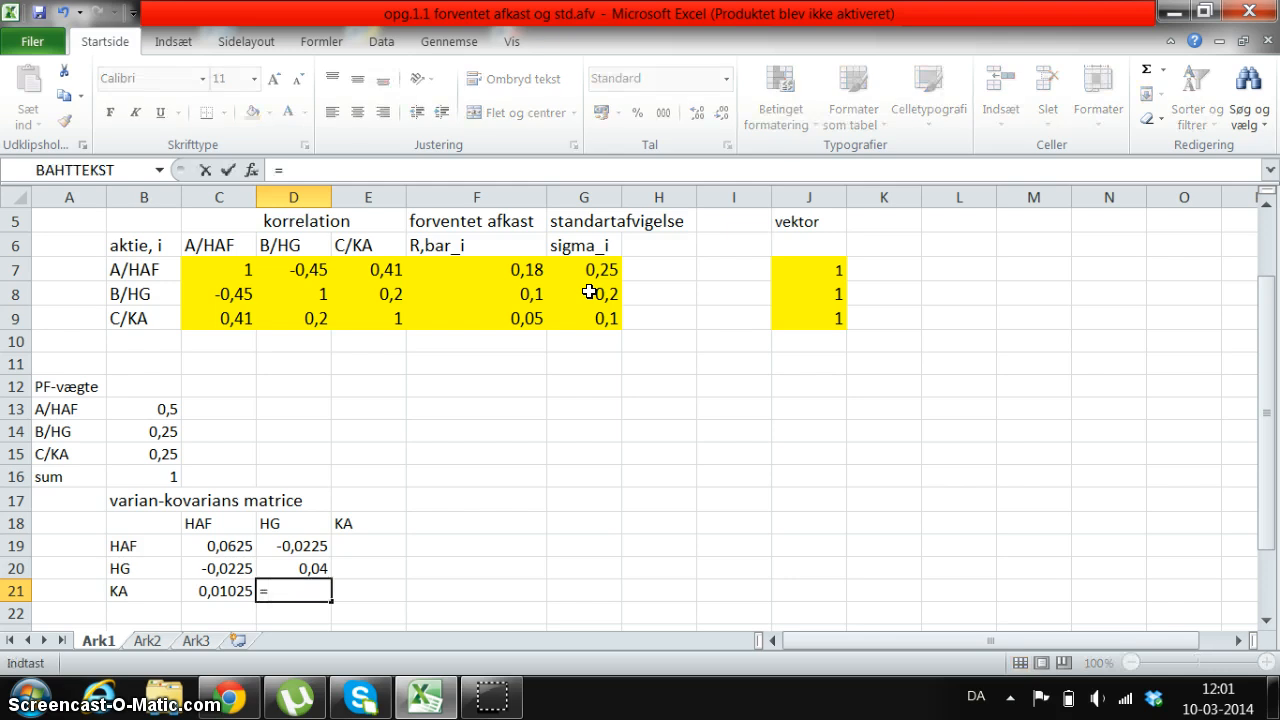
pyautogui.click(312, 322)
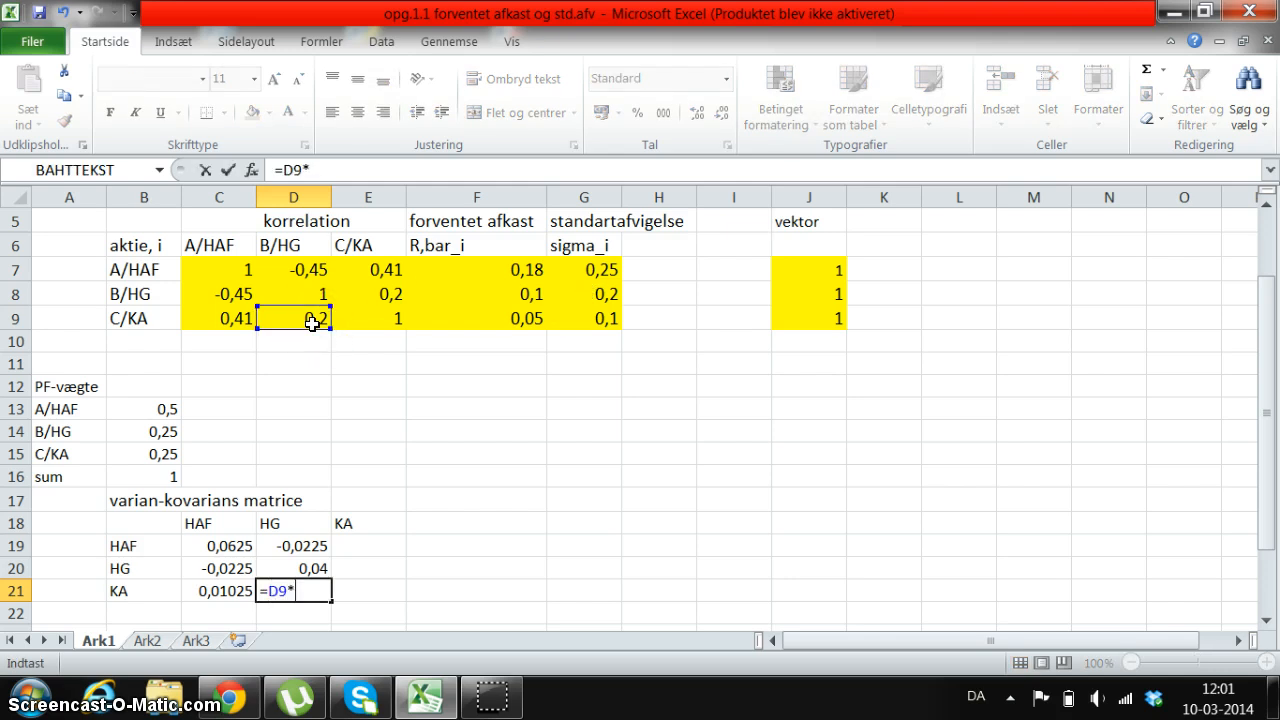
pyautogui.click(574, 318)
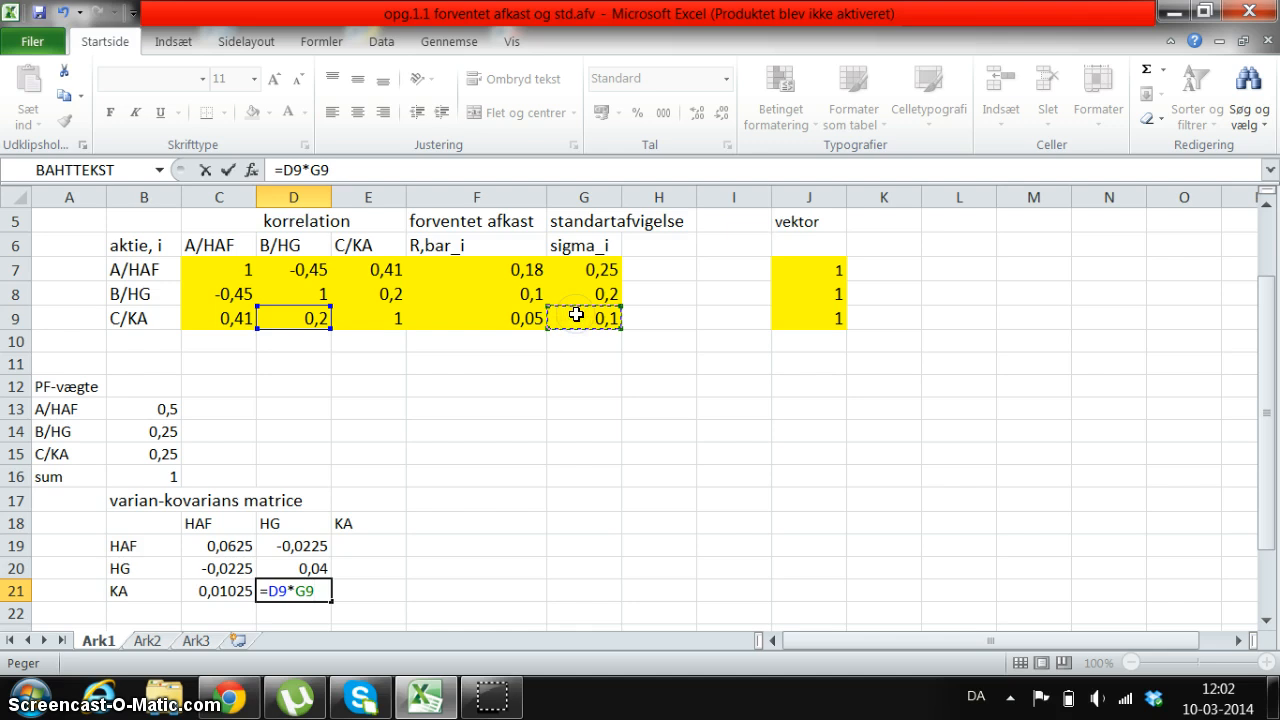
pyautogui.write('*')
pyautogui.click(610, 293)
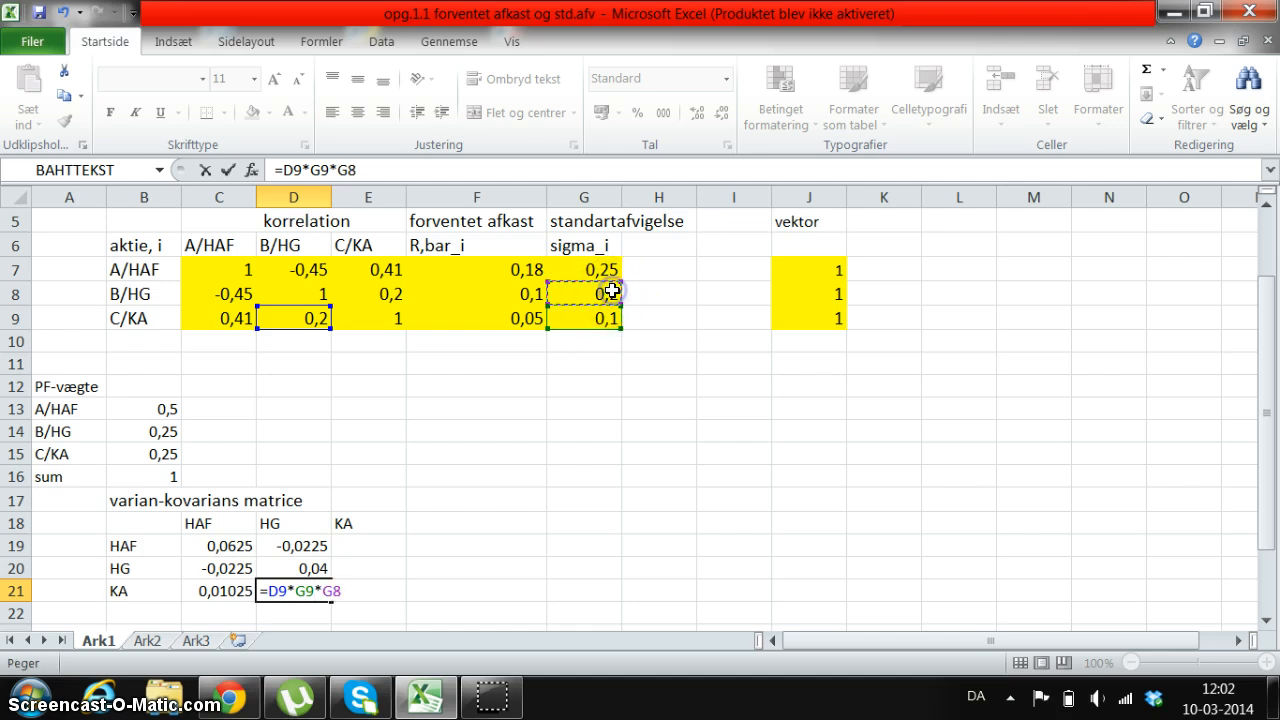
pyautogui.press('Return')
# - Enter =E7*G7*G9 in E19 as the HAF–KA covariance in the matrix's KA column
pyautogui.click(373, 544)
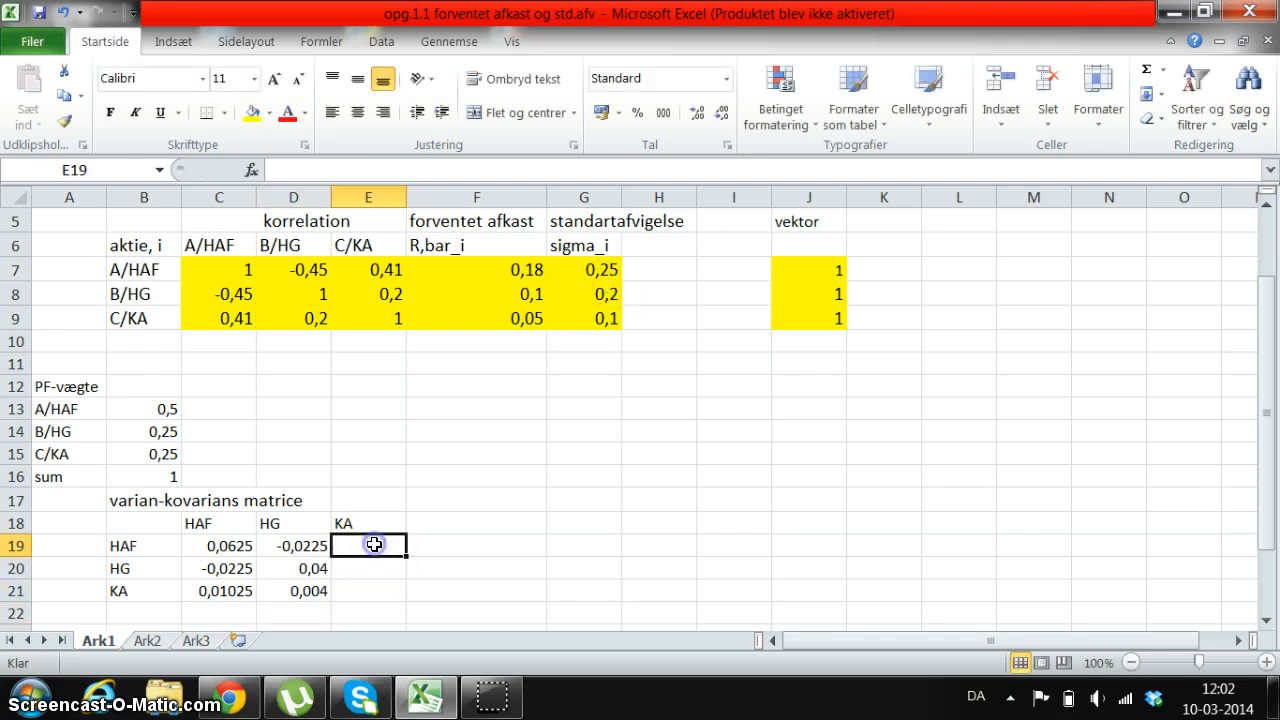
pyautogui.write('=')
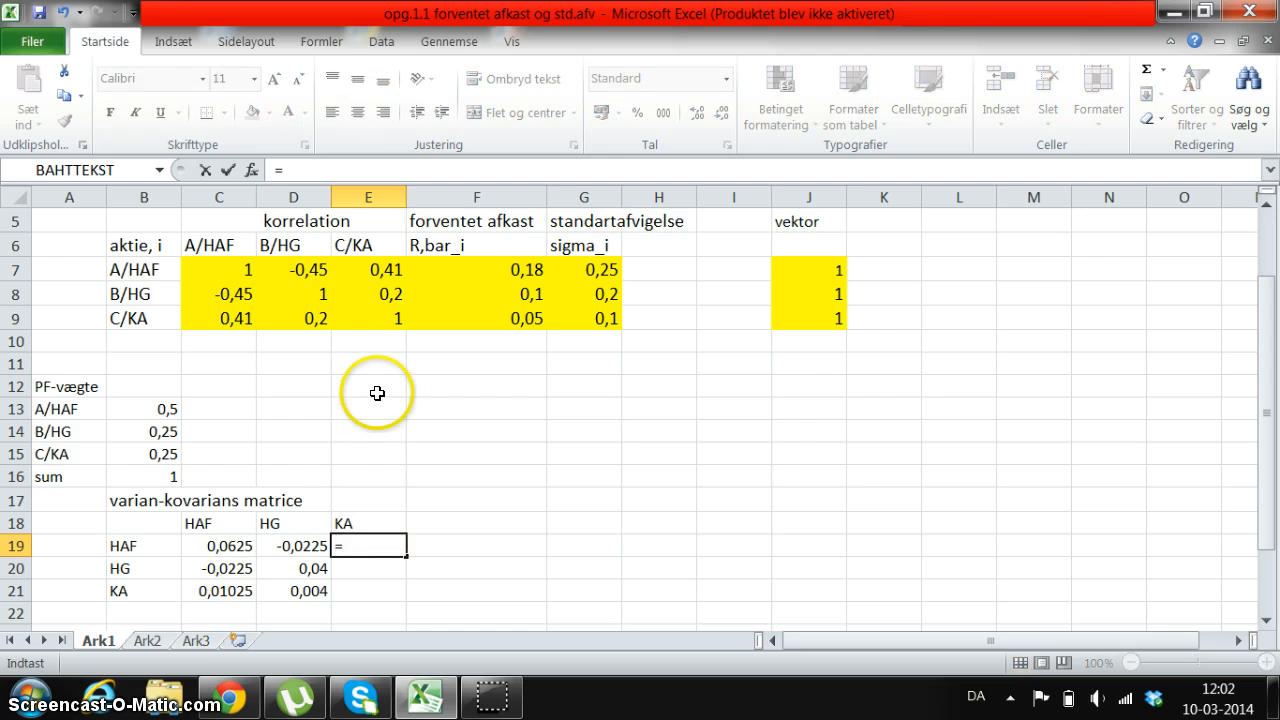
pyautogui.click(377, 268)
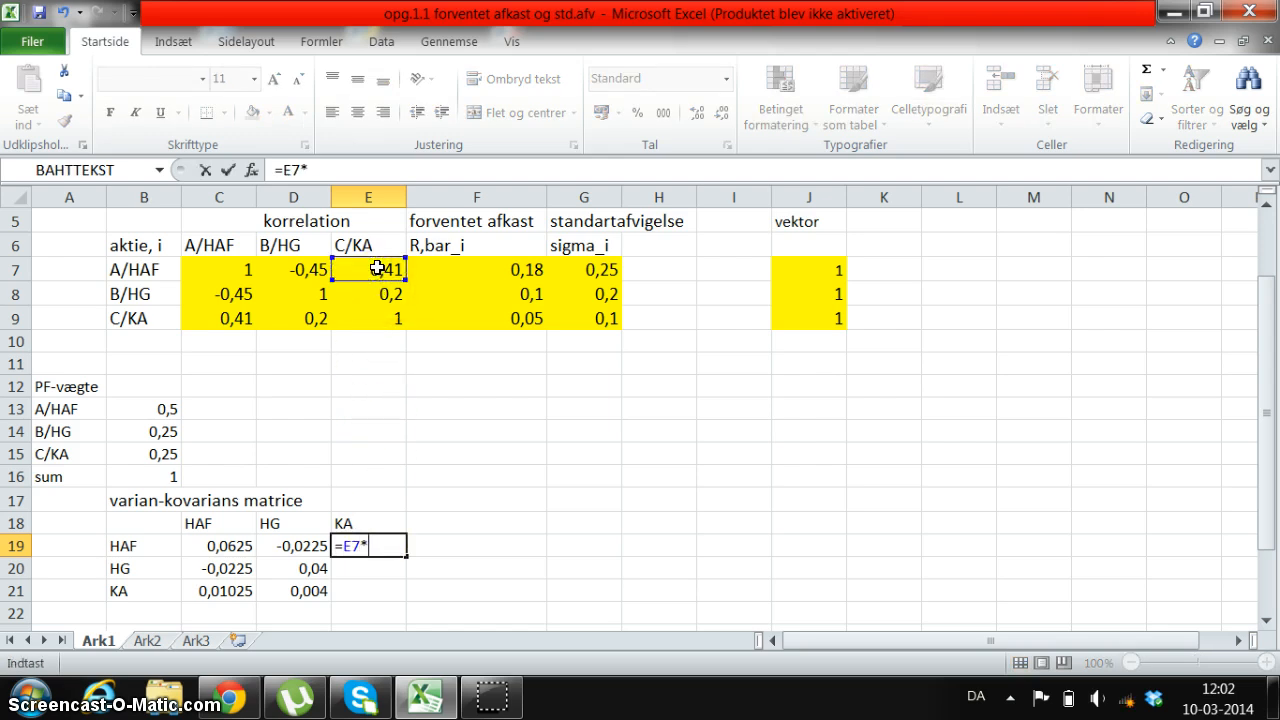
pyautogui.write('*')
pyautogui.click(594, 268)
pyautogui.write('*')
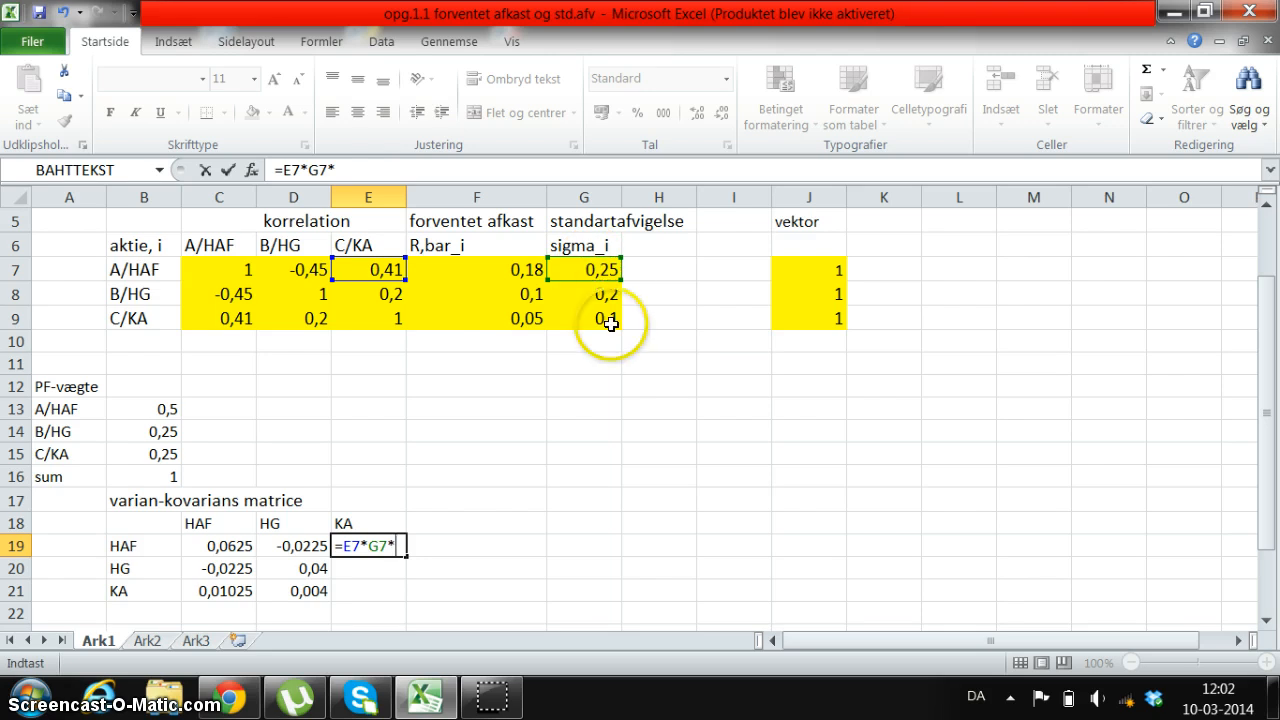
pyautogui.click(610, 320)
pyautogui.press('Return')
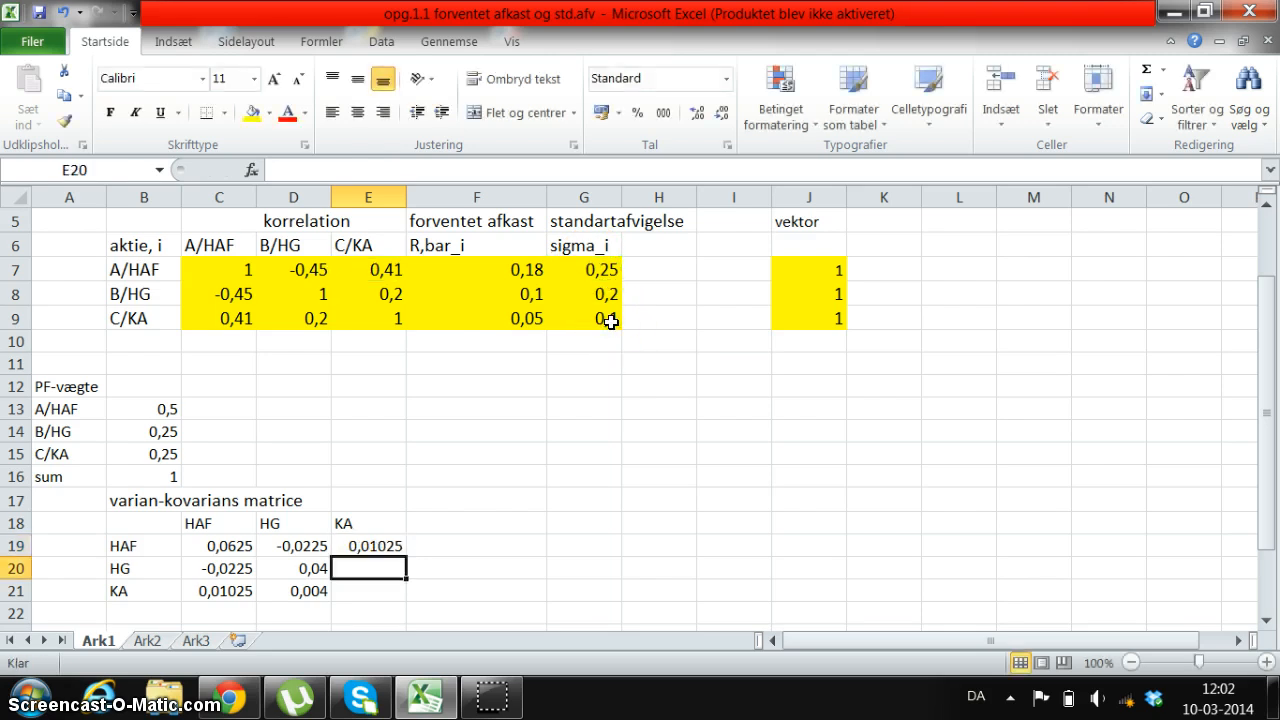
# - Enter =E8*G8*G9 in E20 as the HG–KA covariance
pyautogui.write('=')
pyautogui.click(387, 296)
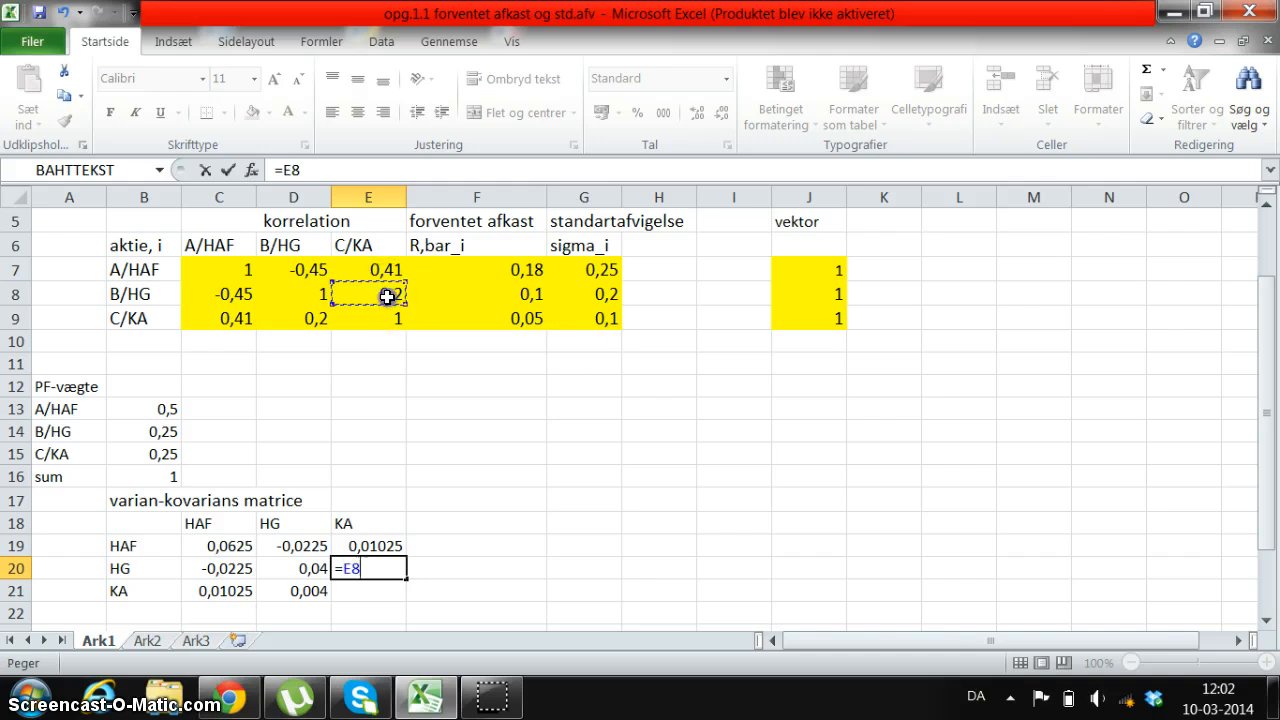
pyautogui.write('*')
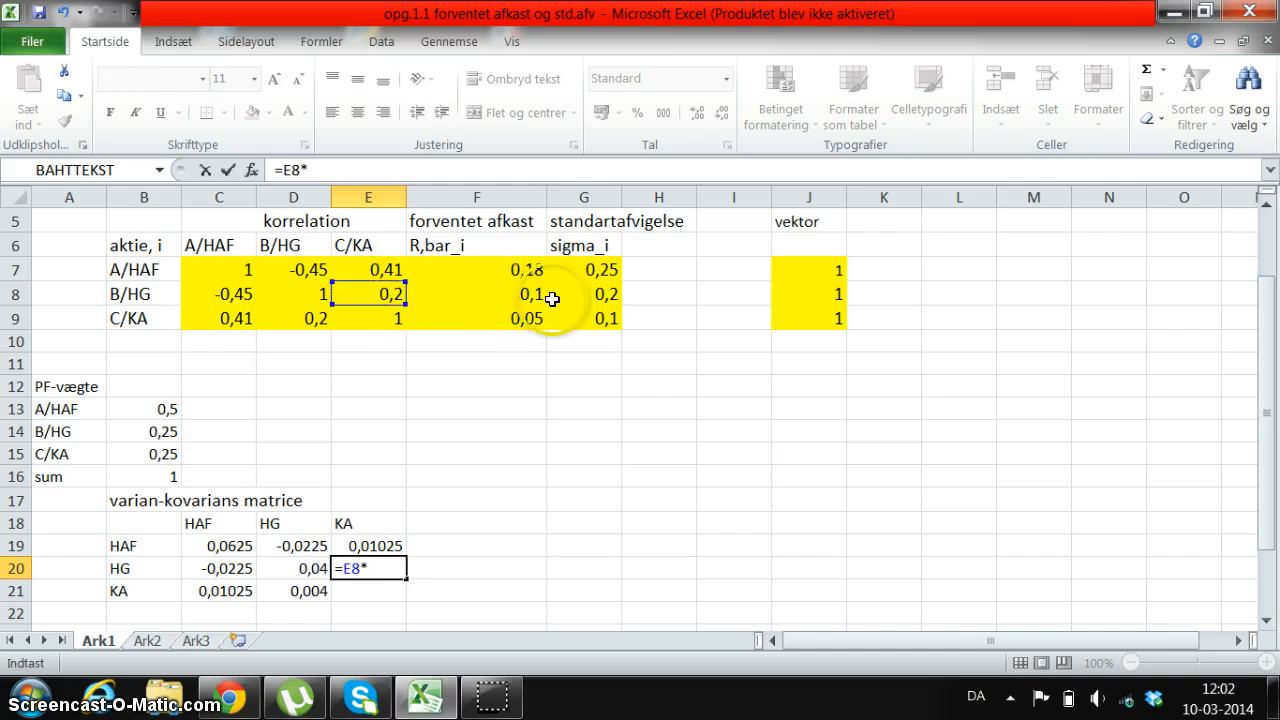
pyautogui.click(571, 296)
pyautogui.write('*')
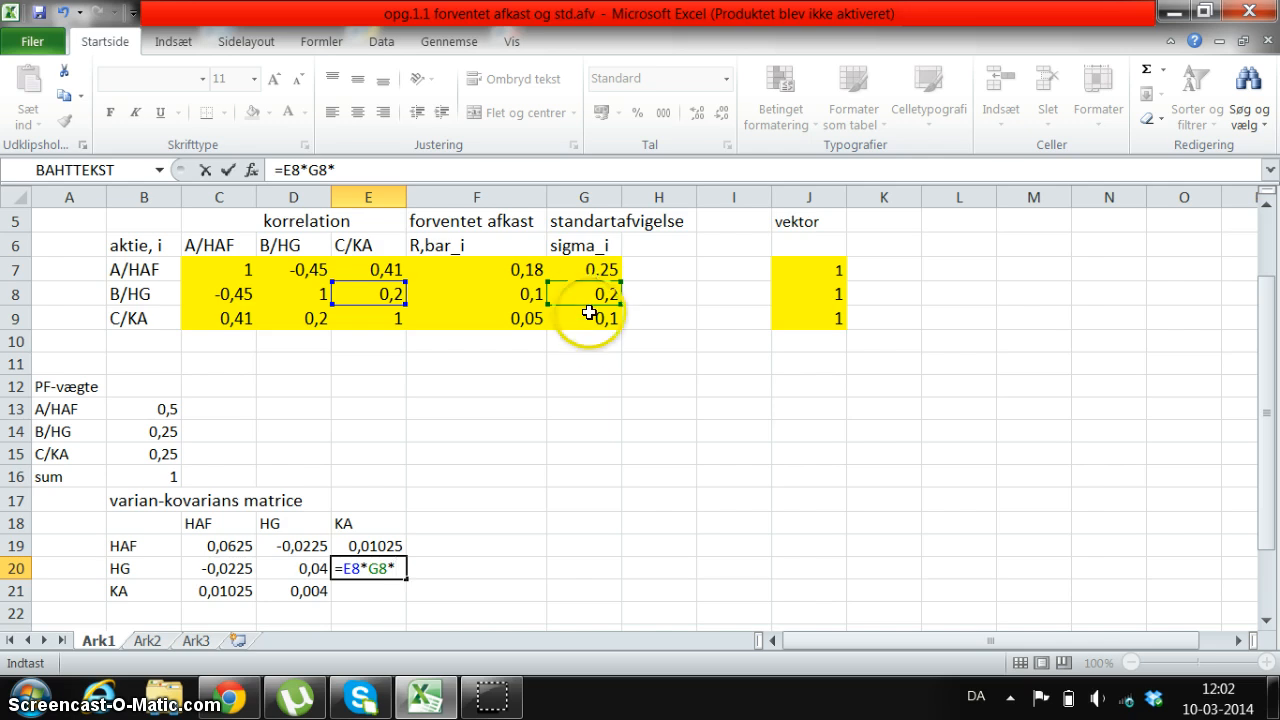
pyautogui.click(598, 320)
pyautogui.press('Return')
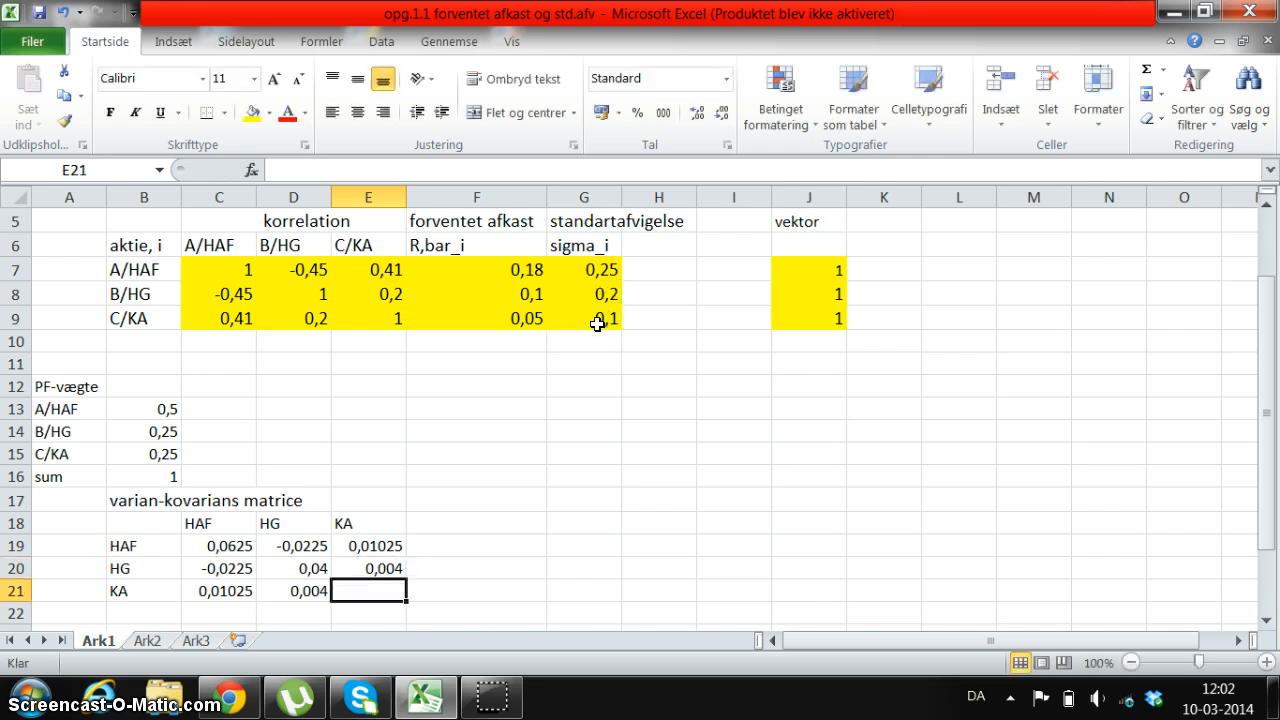
# - Enter =E9*G9*G9 in E21 as the KA variance in the matrix
pyautogui.write('=')
pyautogui.click(393, 322)
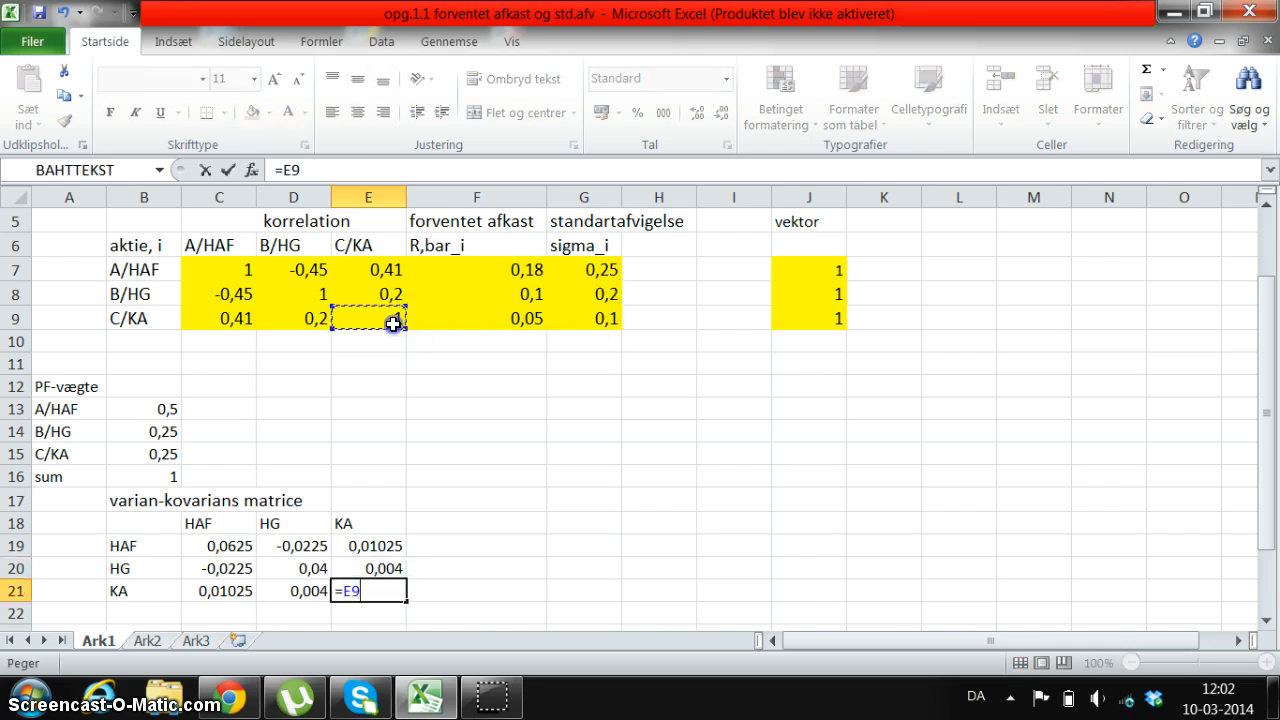
pyautogui.write('*')
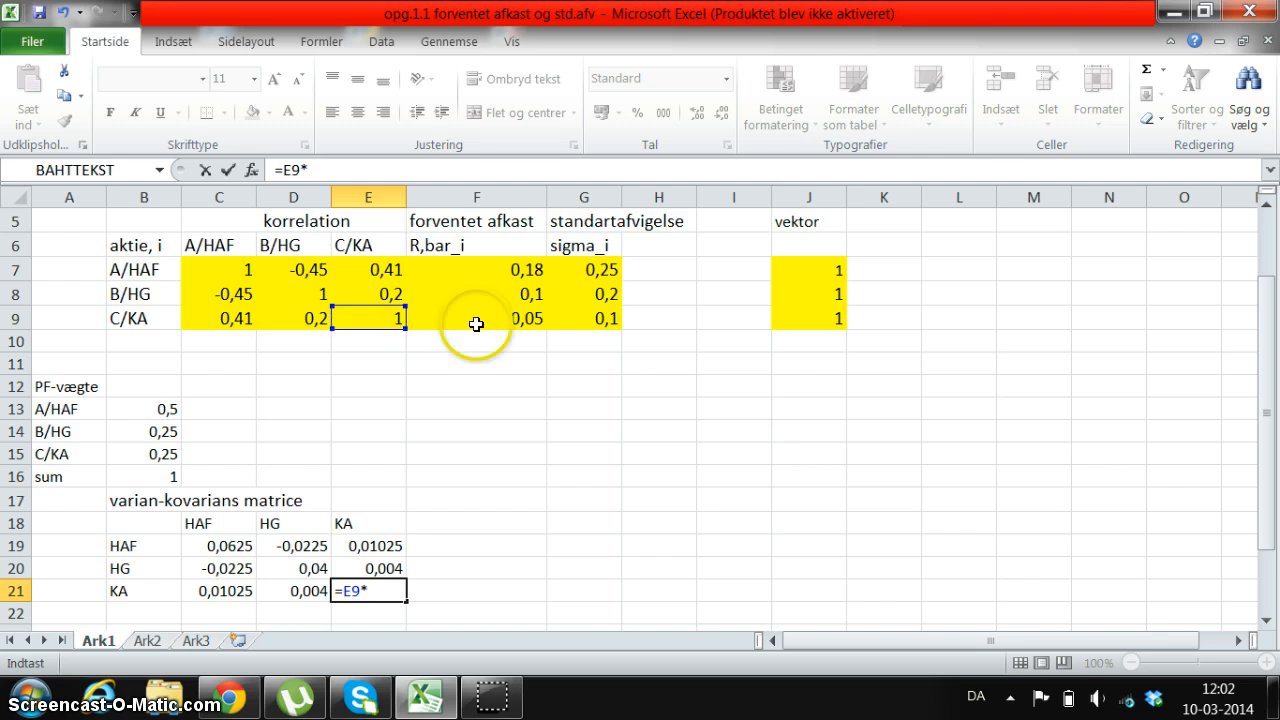
pyautogui.click(580, 316)
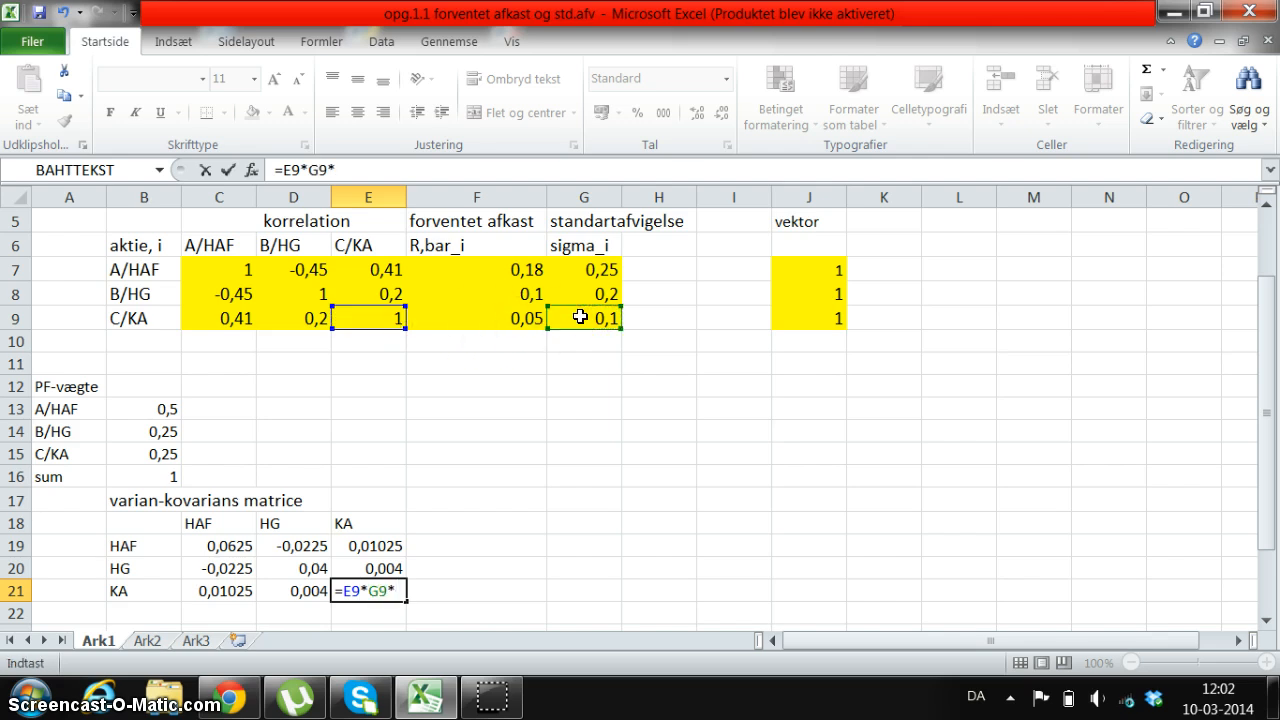
pyautogui.write('*')
pyautogui.click(580, 316)
pyautogui.press('Return')
pyautogui.scroll(-2, 523, 466)
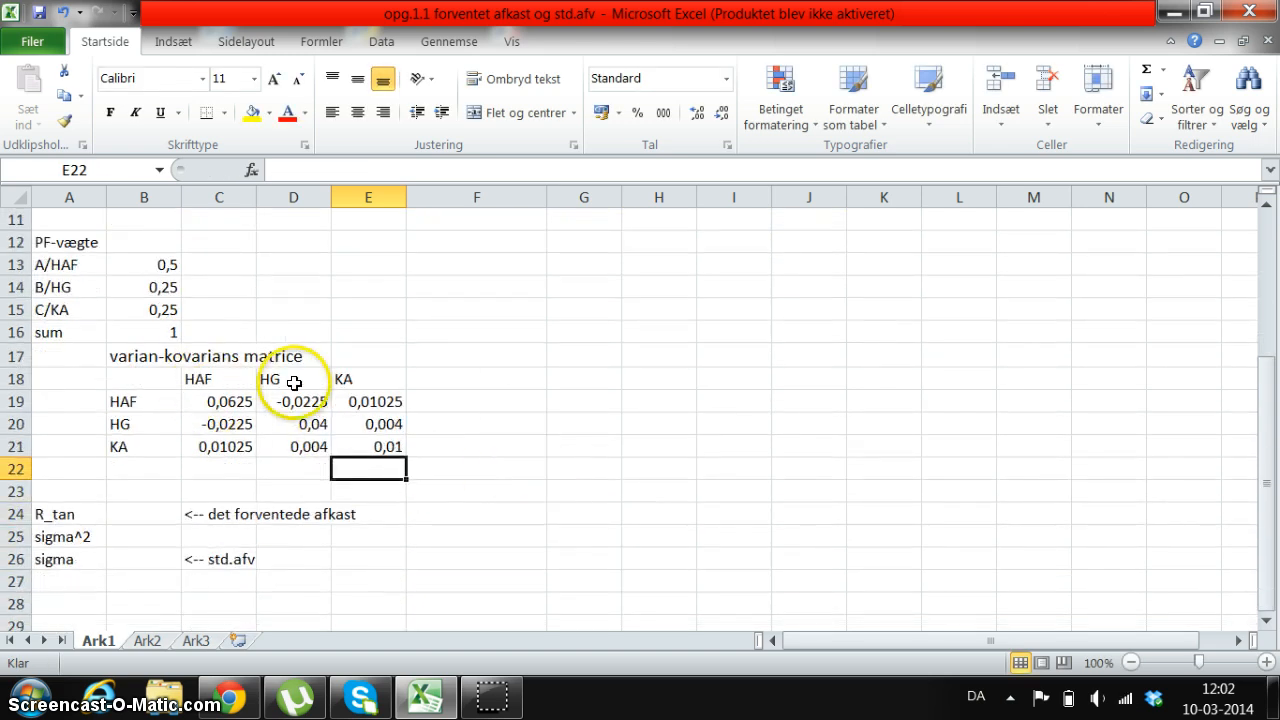
pyautogui.click(598, 348)
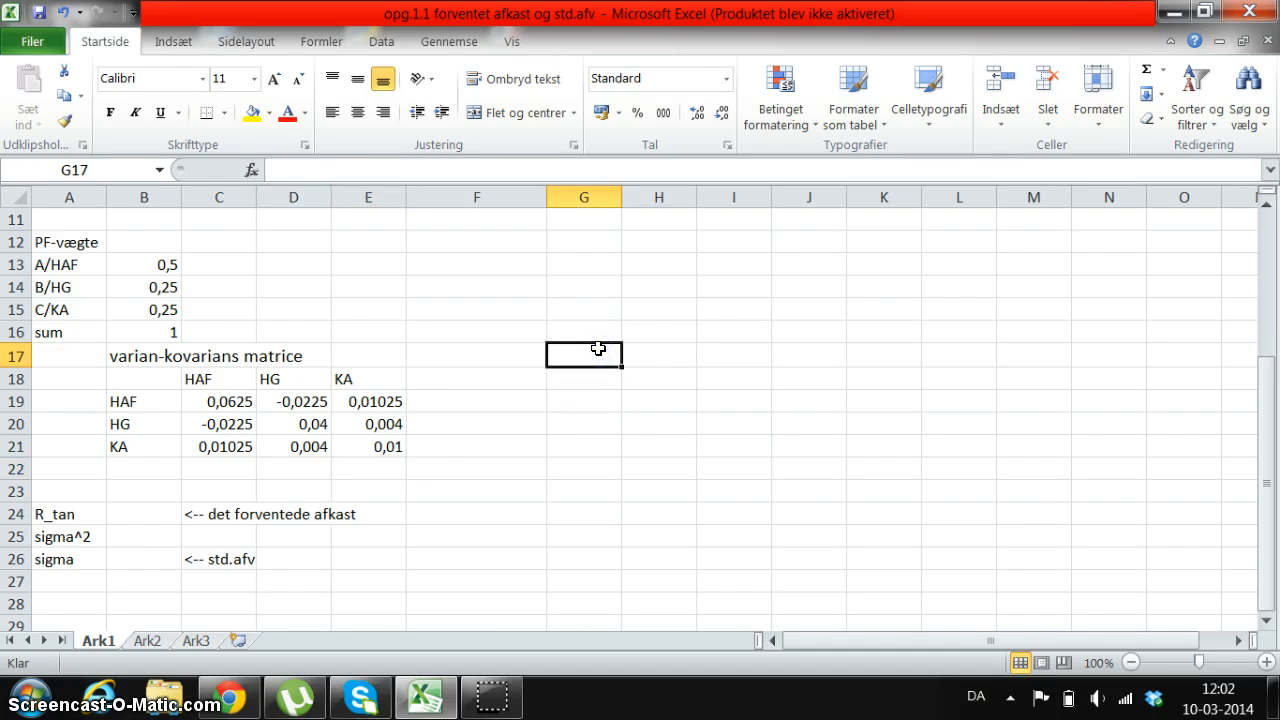
pyautogui.click(598, 352)
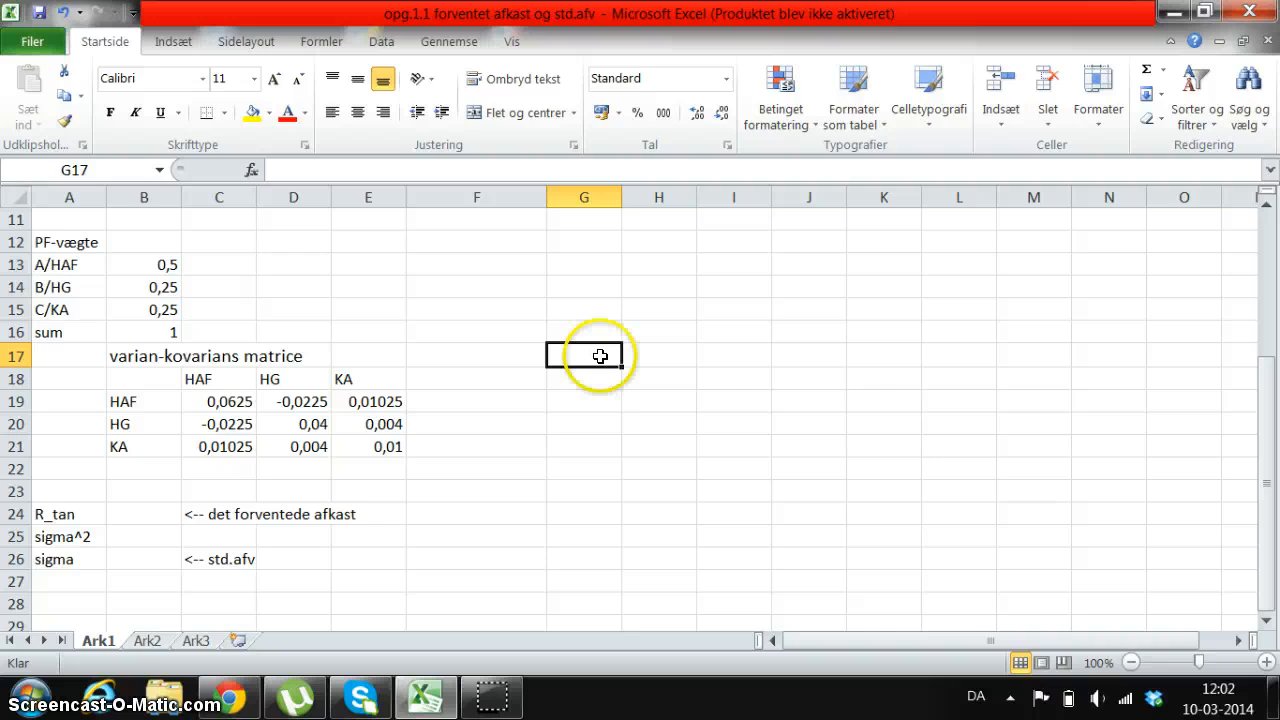
pyautogui.click(600, 360)
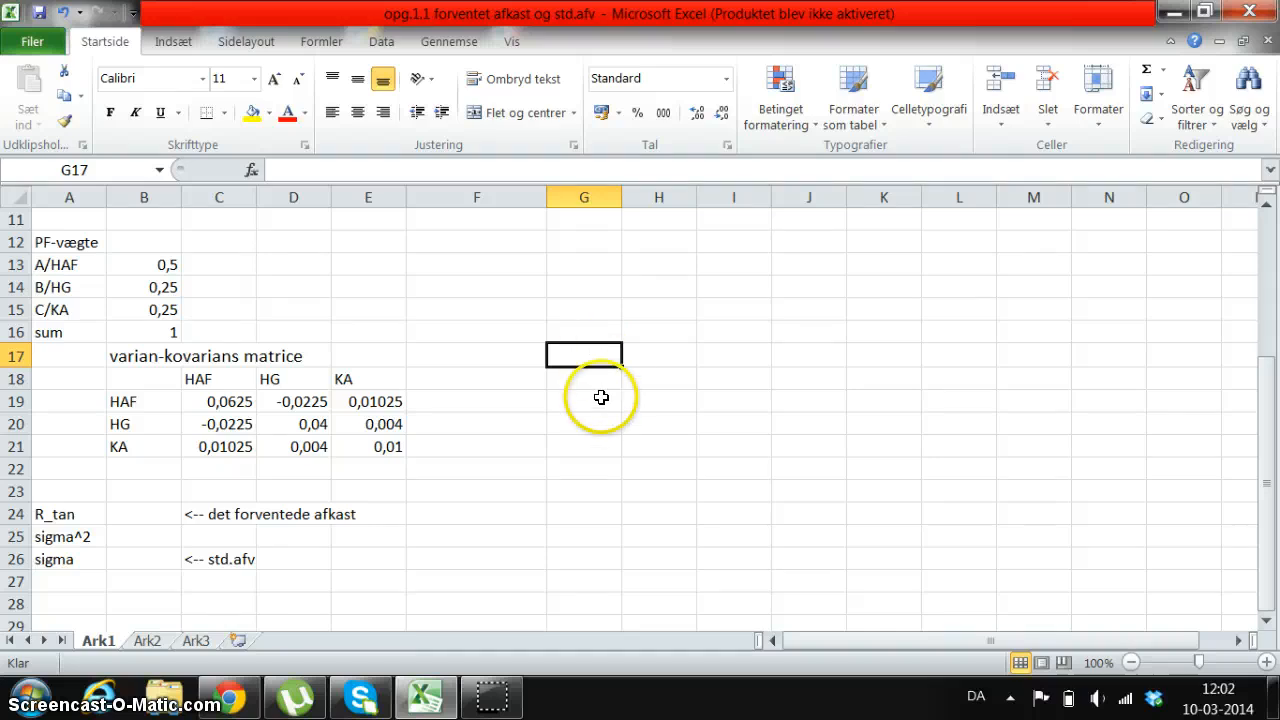
pyautogui.click(599, 384)
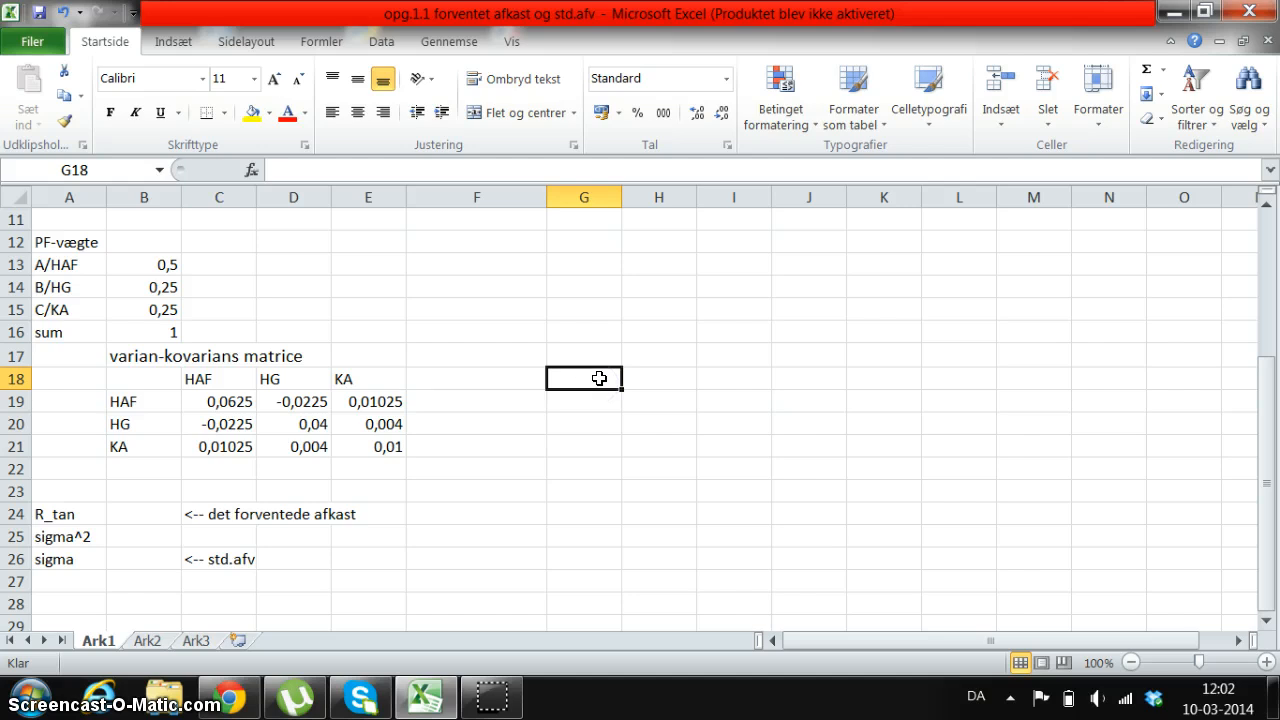
# - Enter the column headings HAF, HG and KA in H18:J18 for a second matrix beside the variance-covariance matrix
pyautogui.click(650, 379)
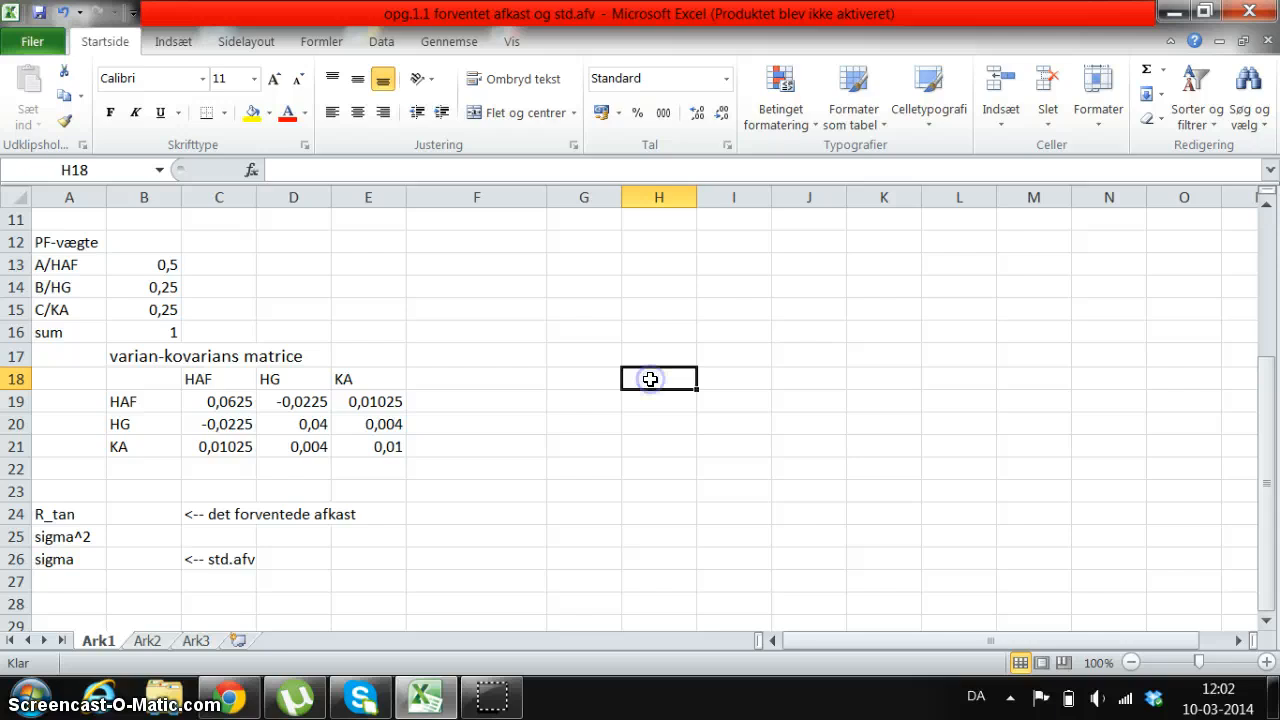
pyautogui.write('HAF')
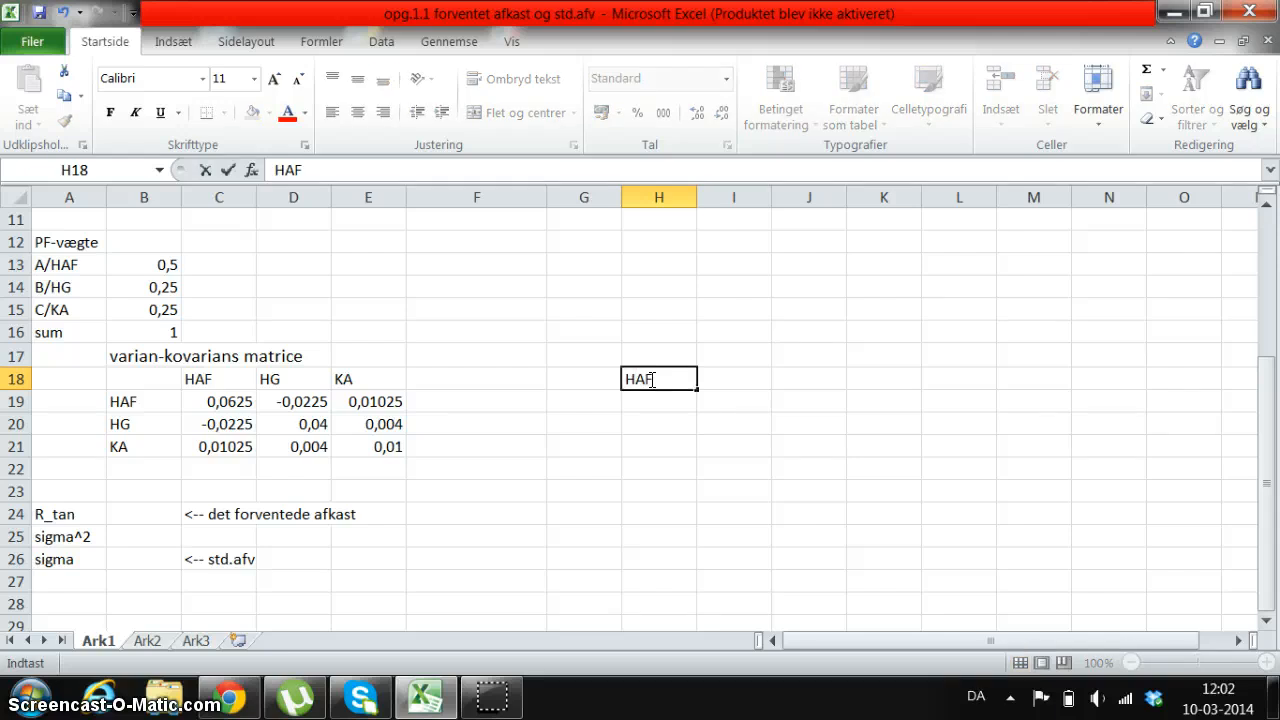
pyautogui.press('Tab')
pyautogui.write('HG')
pyautogui.press('Tab')
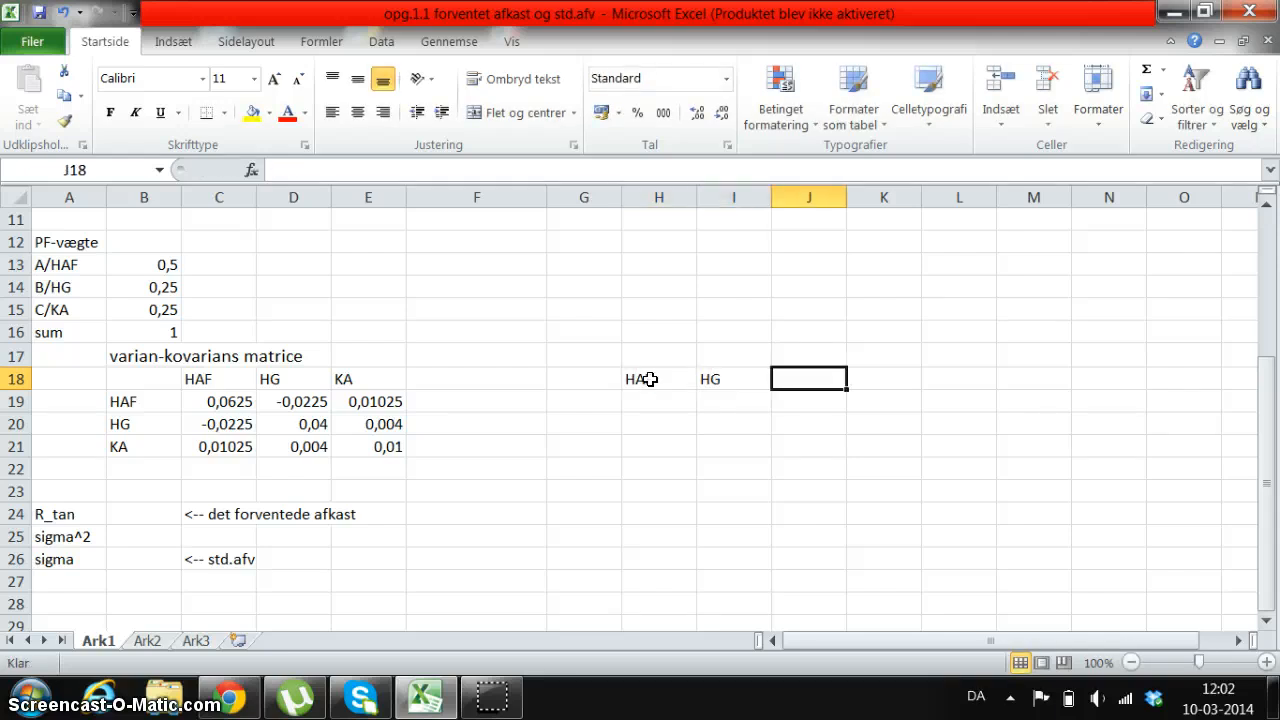
pyautogui.write('Ka')
pyautogui.press('BackSpace')
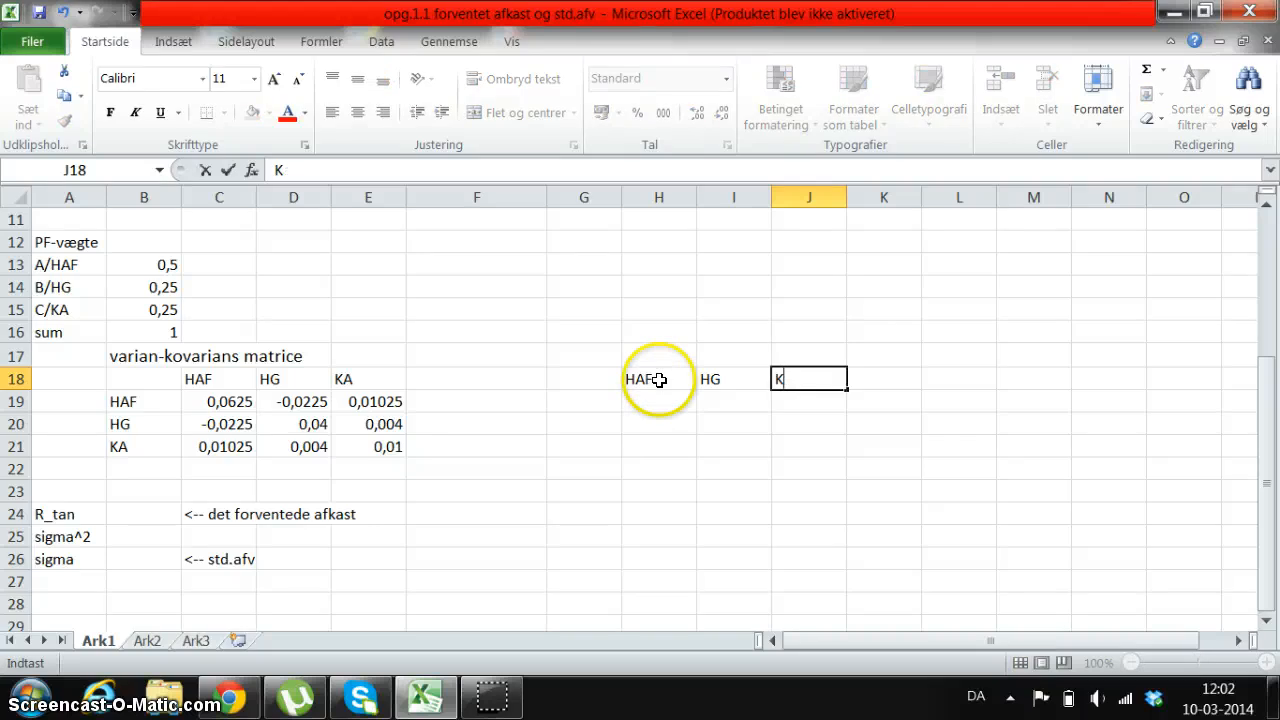
pyautogui.write('A')
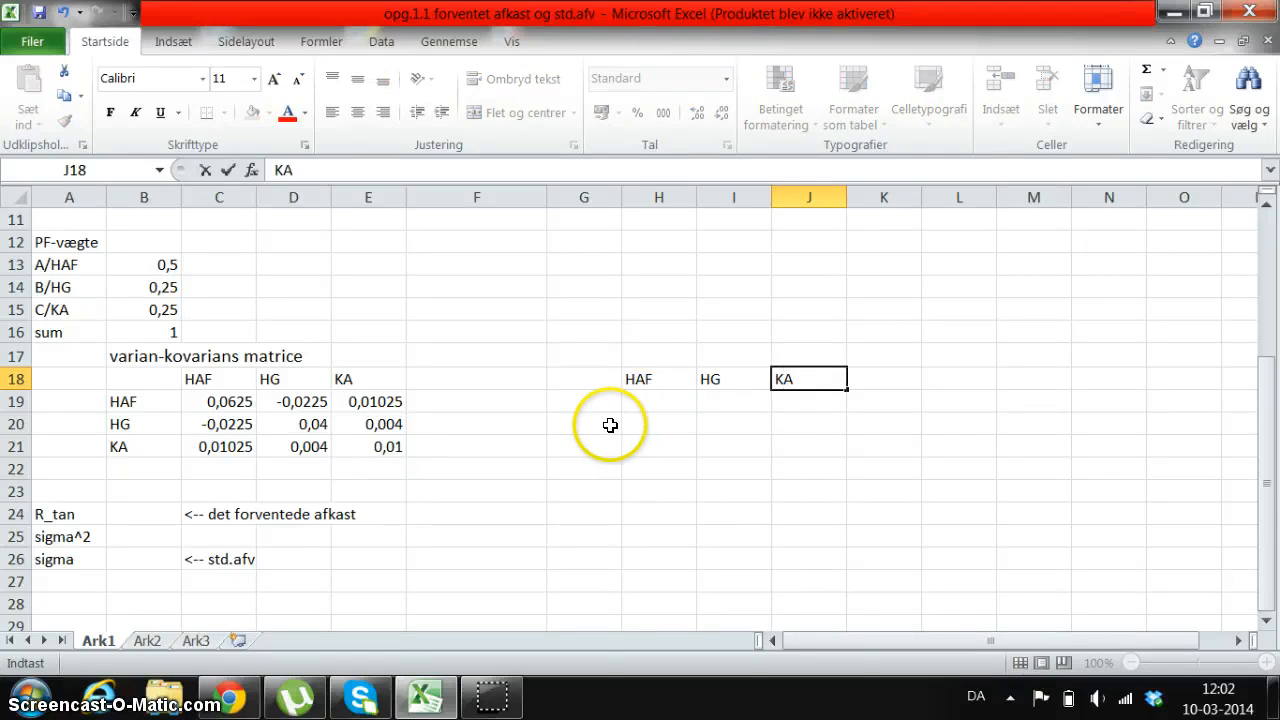
pyautogui.click(606, 424)
# - Enter the row labels HAF, HG and KA in G19:G21 for the second matrix
pyautogui.click(592, 398)
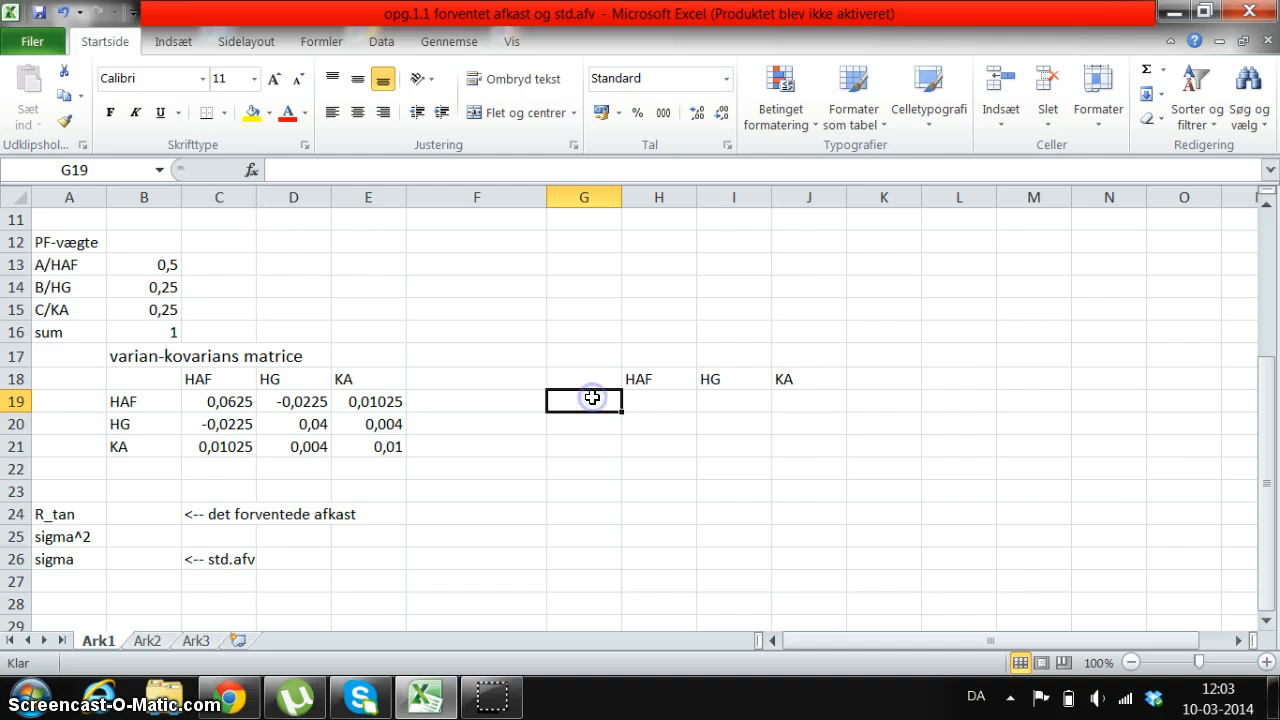
pyautogui.write('HAF')
pyautogui.press('Return')
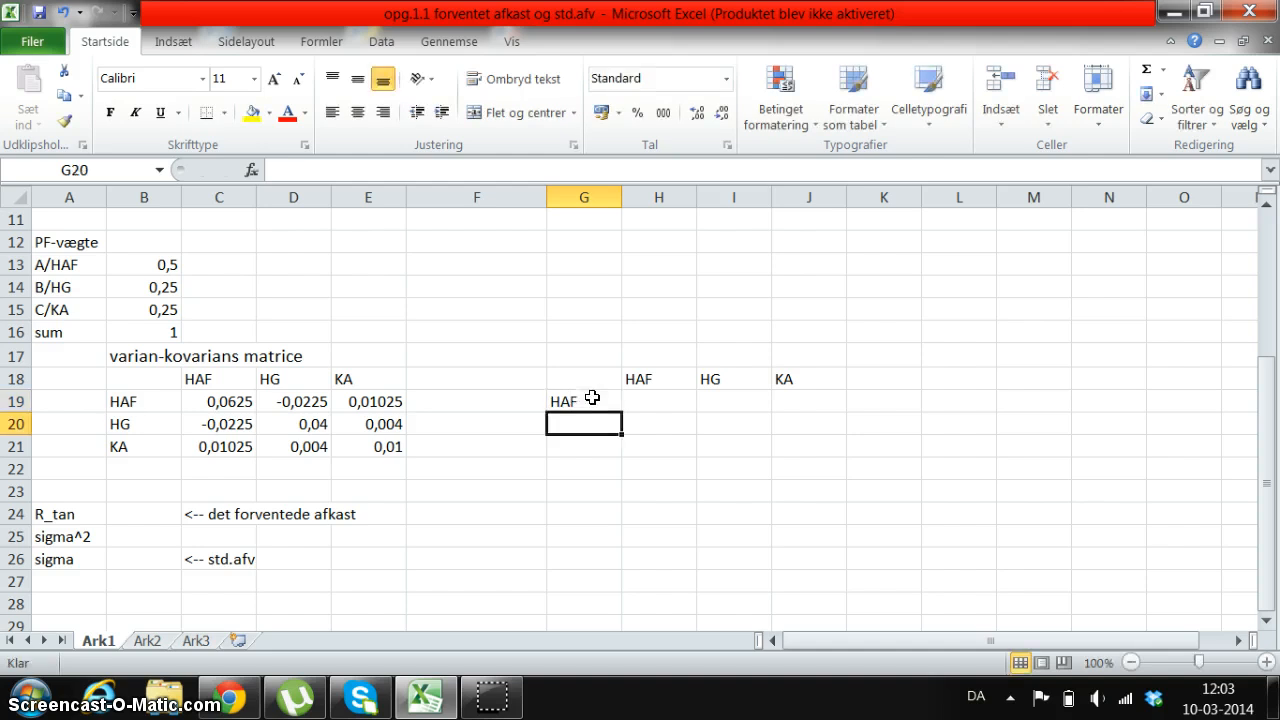
pyautogui.write('HG')
pyautogui.press('Return')
pyautogui.write('K')
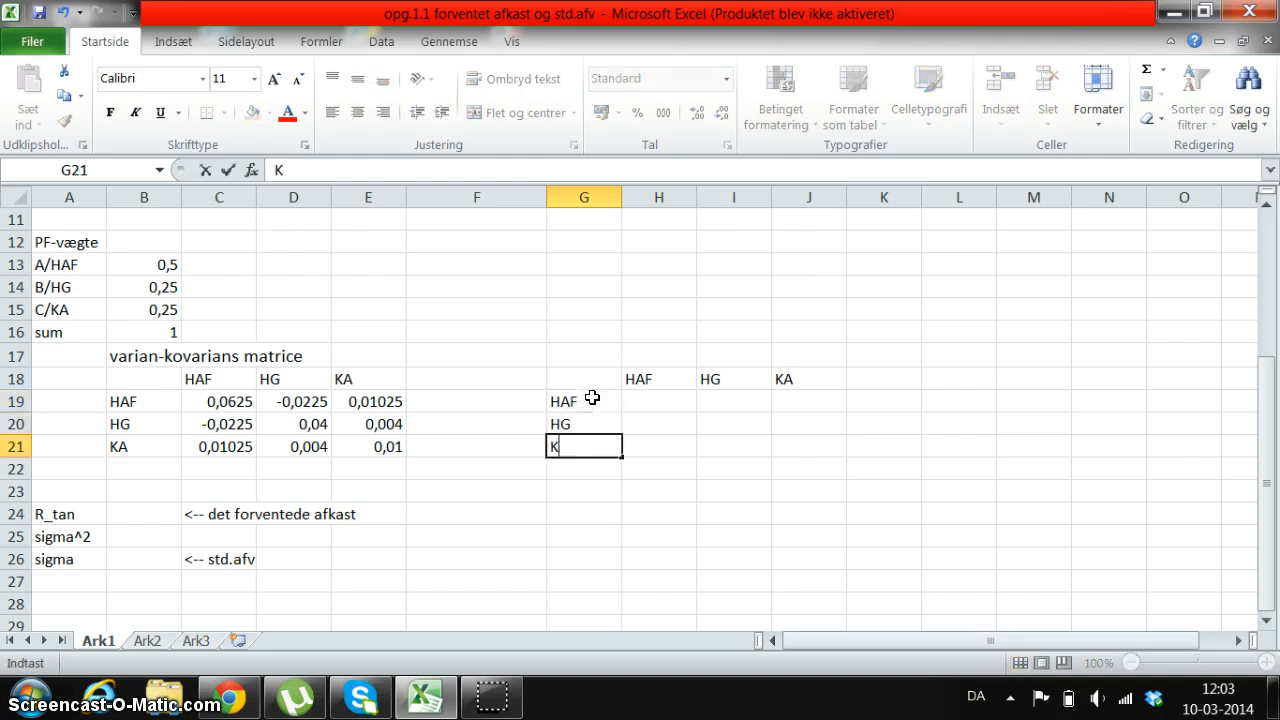
pyautogui.write('A')
pyautogui.press('Return')
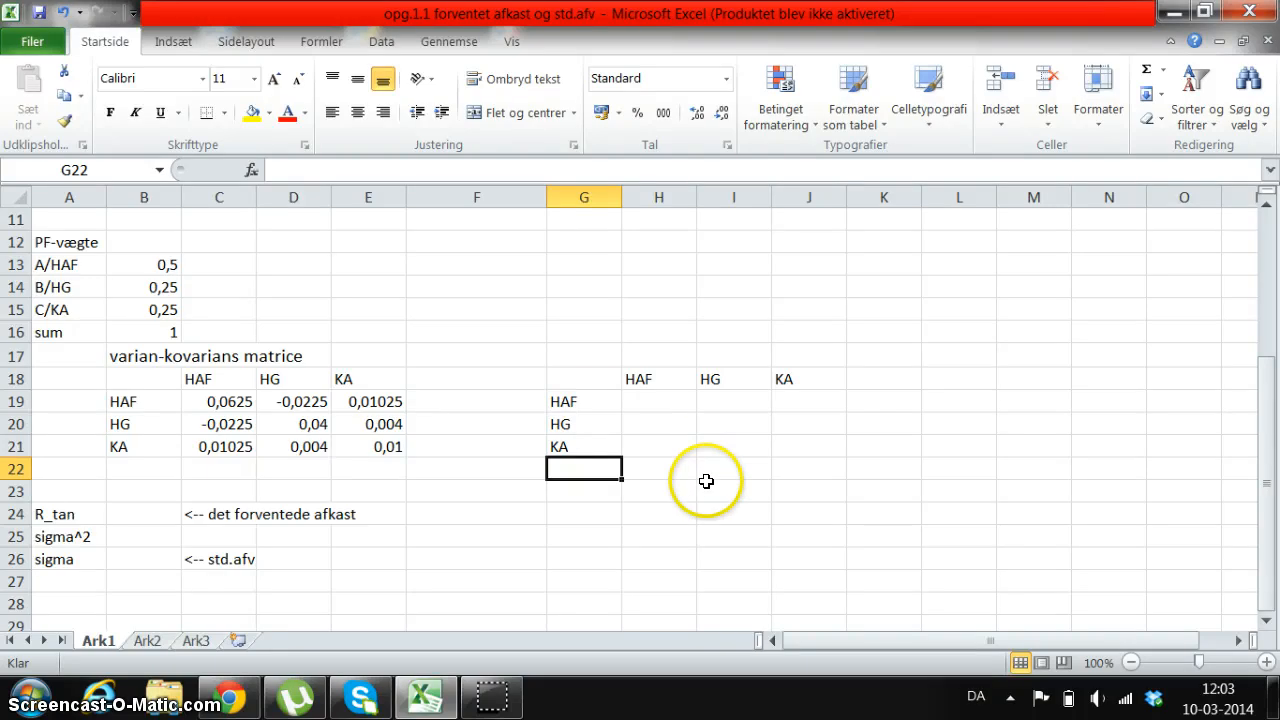
# - Fill H19:J21 with the array formula =MINVERT(C19:E21) to invert the variance-covariance matrix
pyautogui.moveTo(644, 398); pyautogui.dragTo(692, 426)
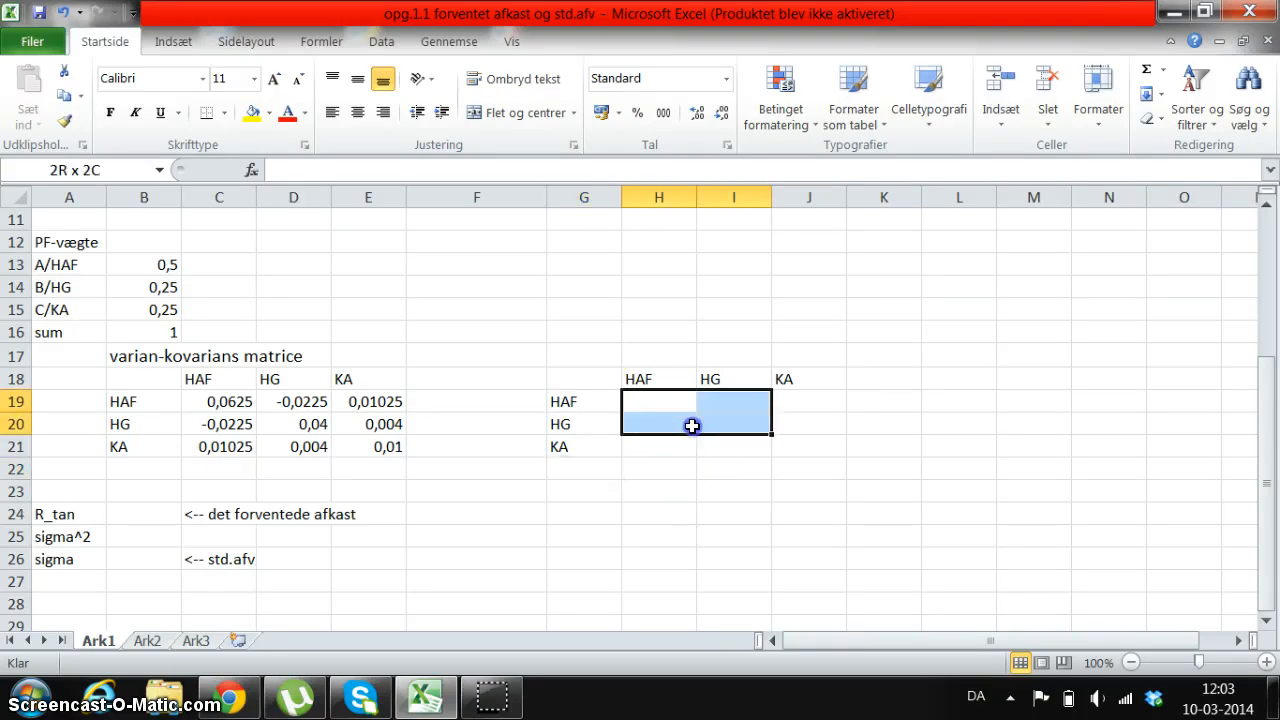
pyautogui.moveTo(766, 441); pyautogui.dragTo(813, 458)
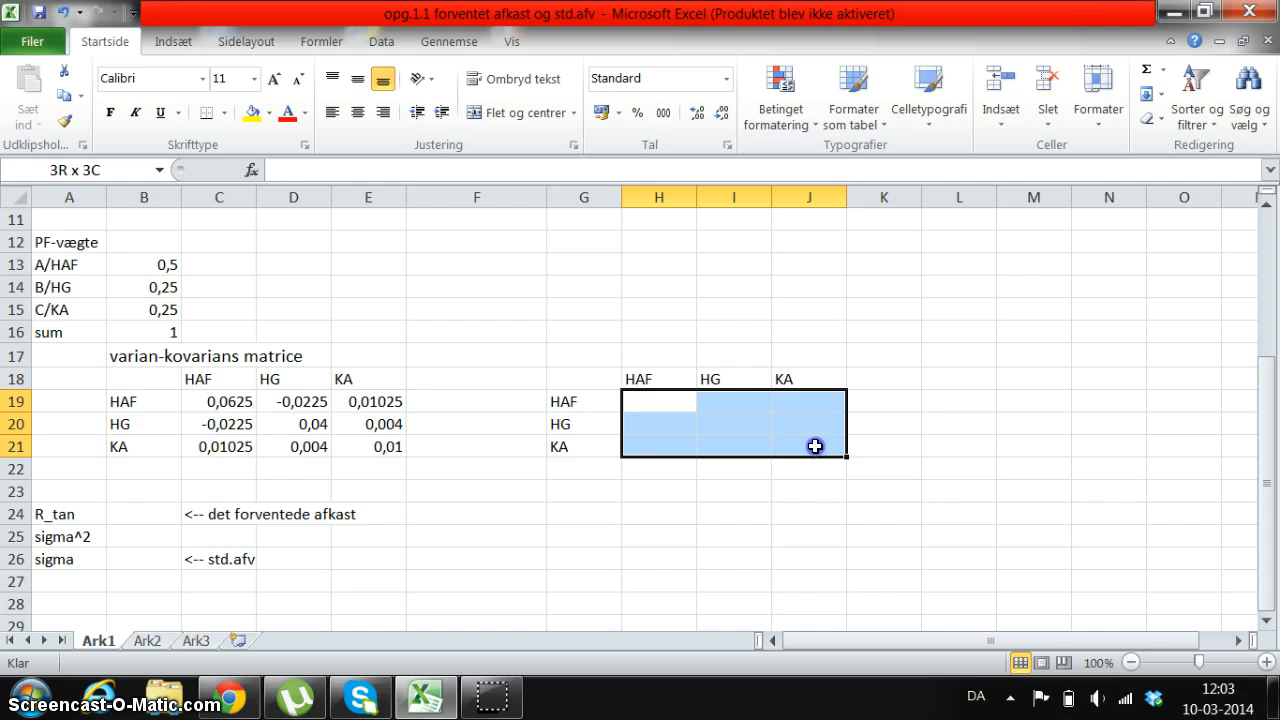
pyautogui.click(677, 170)
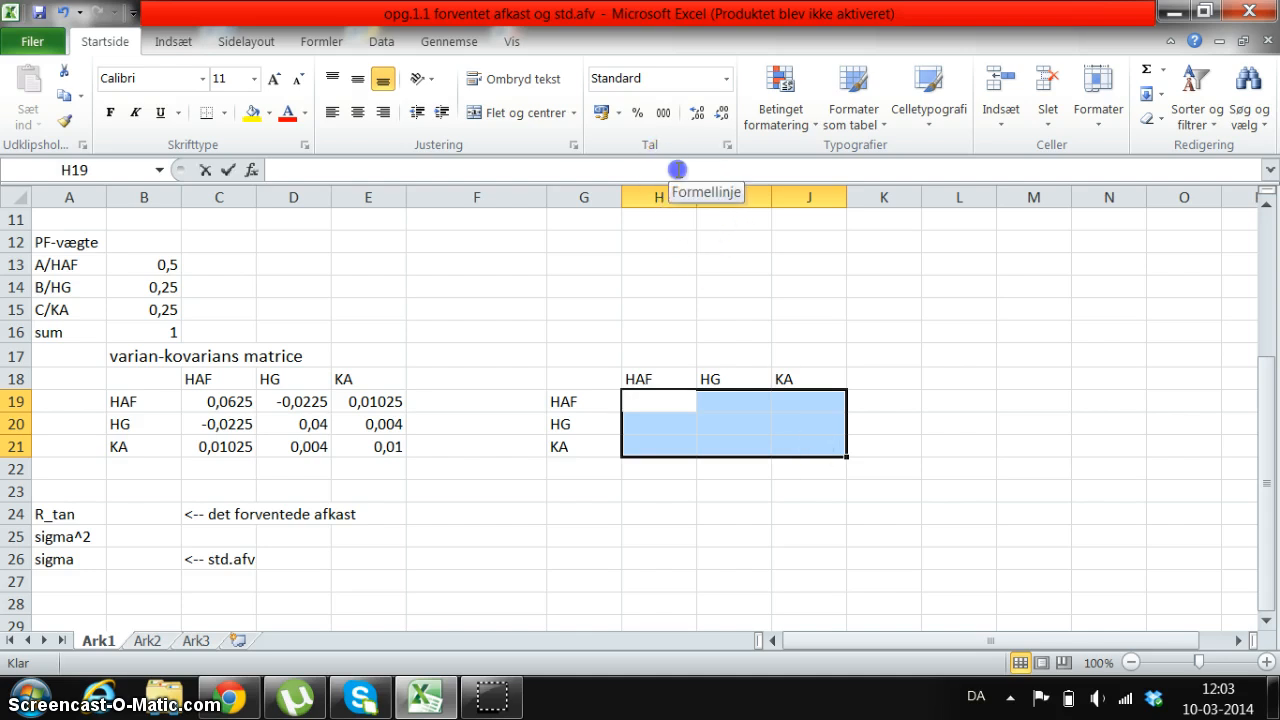
pyautogui.write('=')
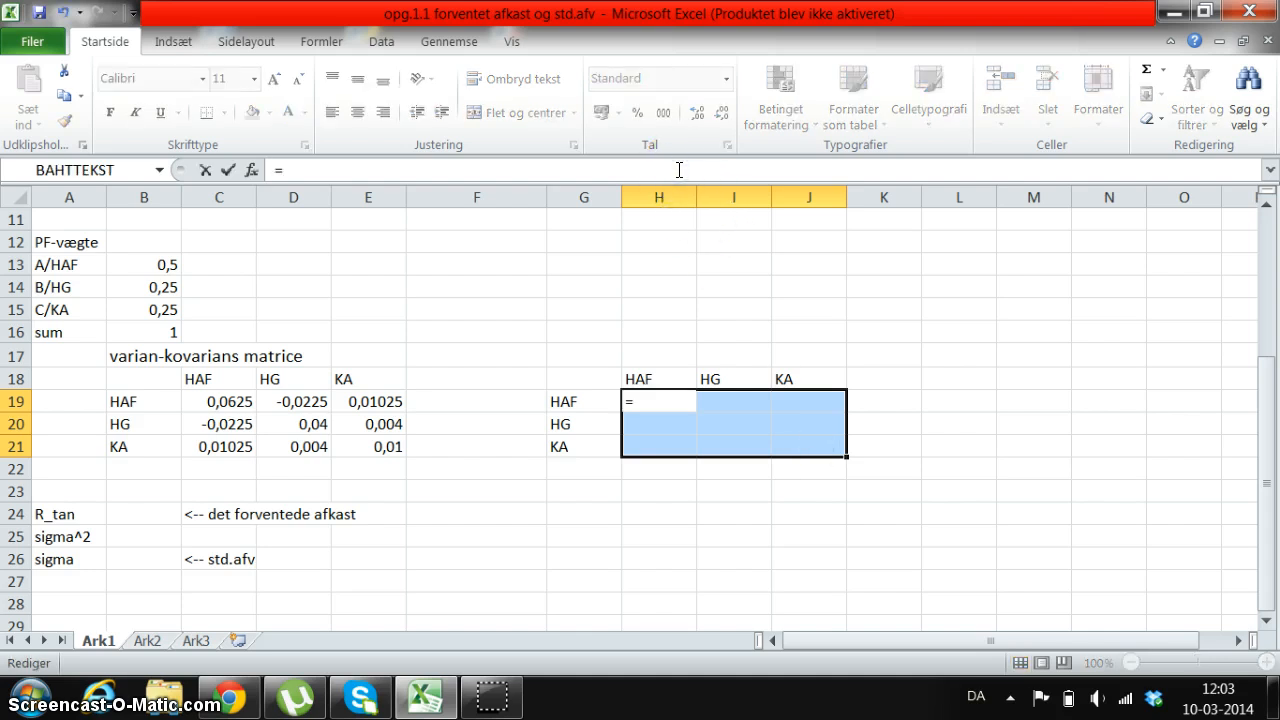
pyautogui.write('minvert')
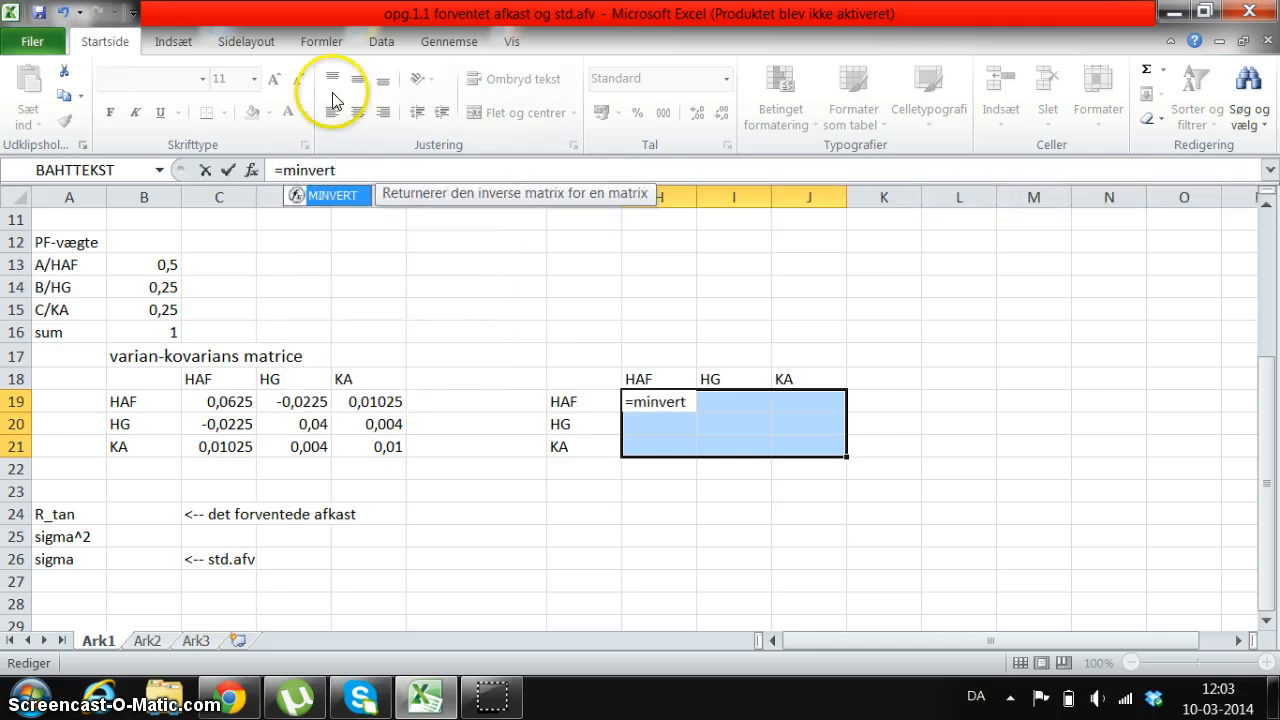
pyautogui.doubleClick(333, 196)
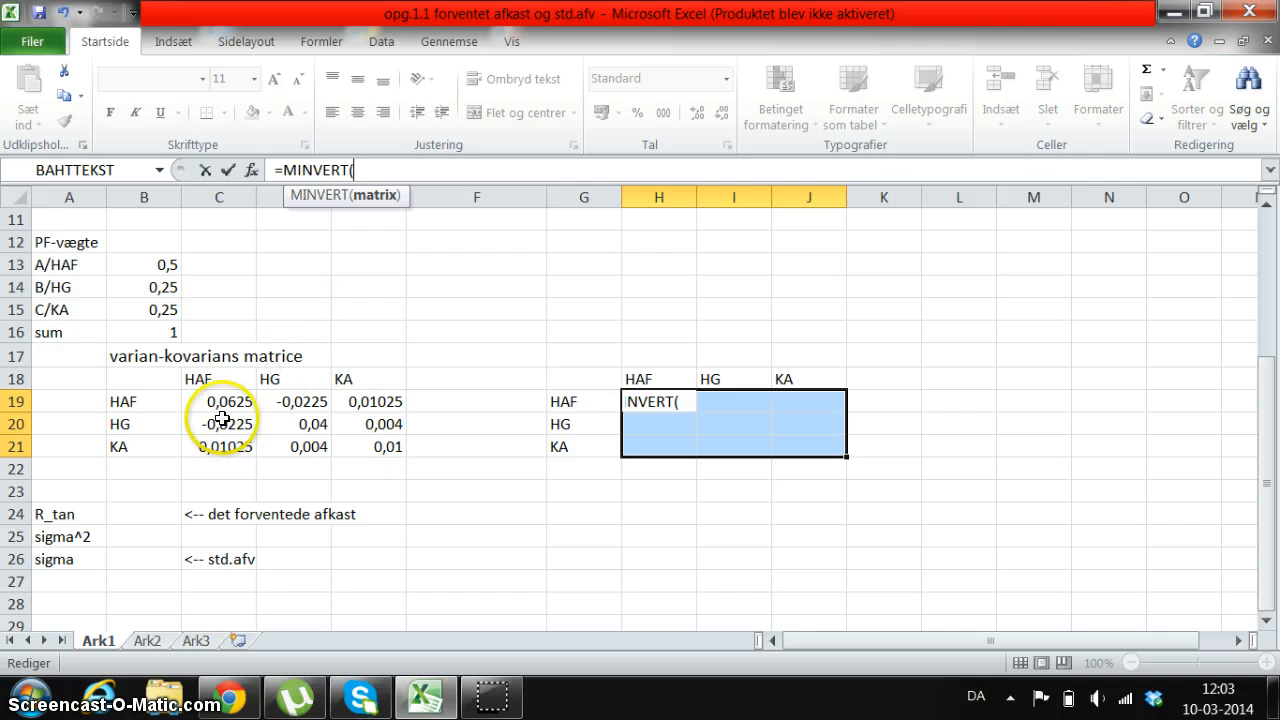
pyautogui.moveTo(208, 403); pyautogui.dragTo(348, 446)
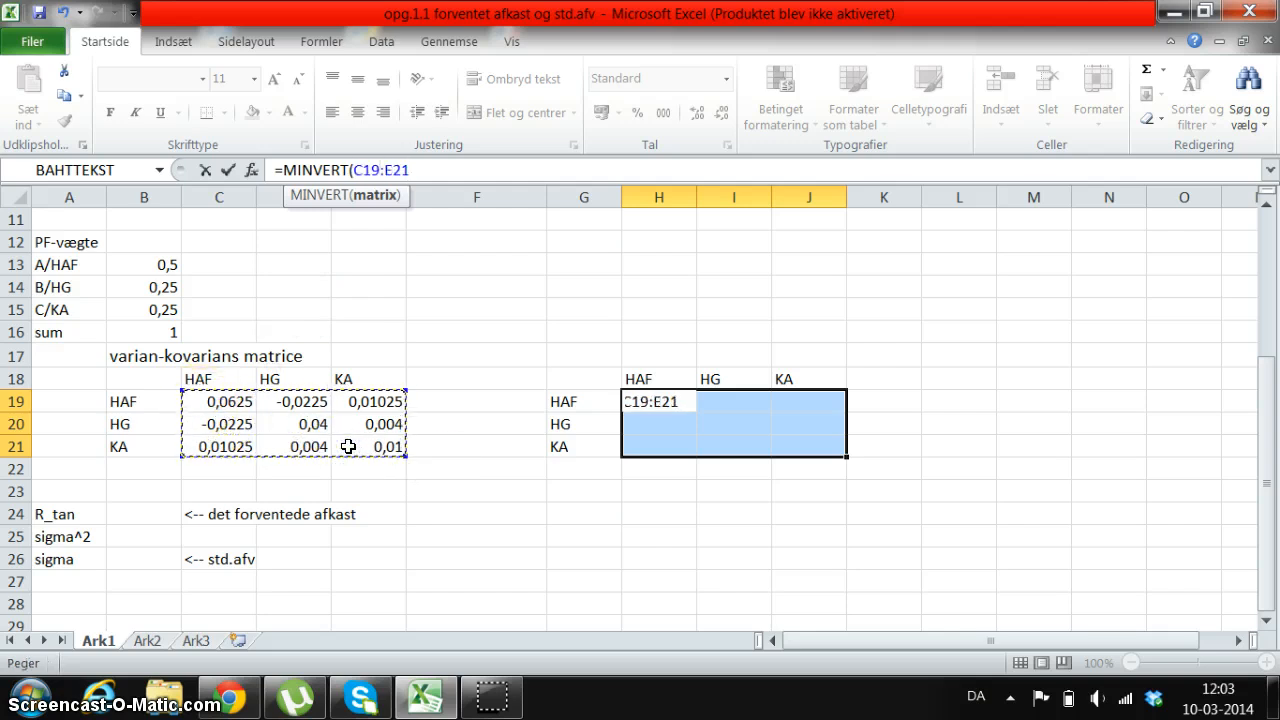
pyautogui.write(')')
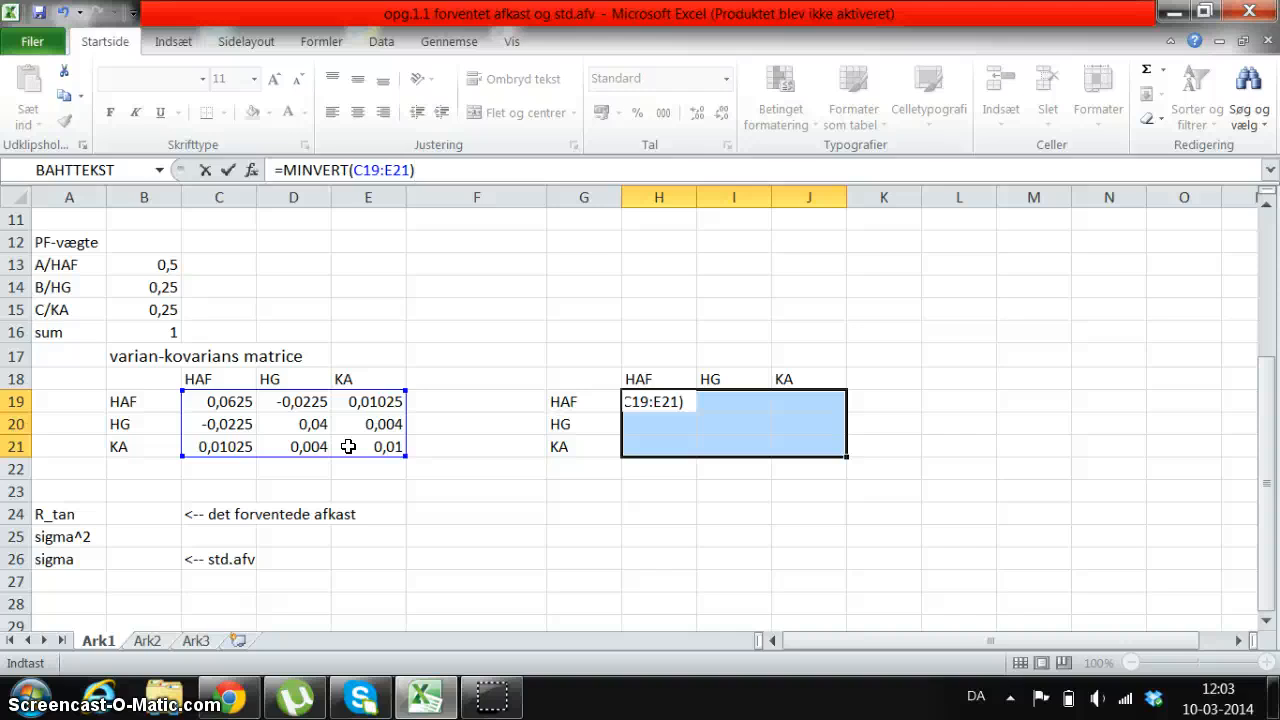
pyautogui.hotkey('ctrl', 'shift', 'Return')
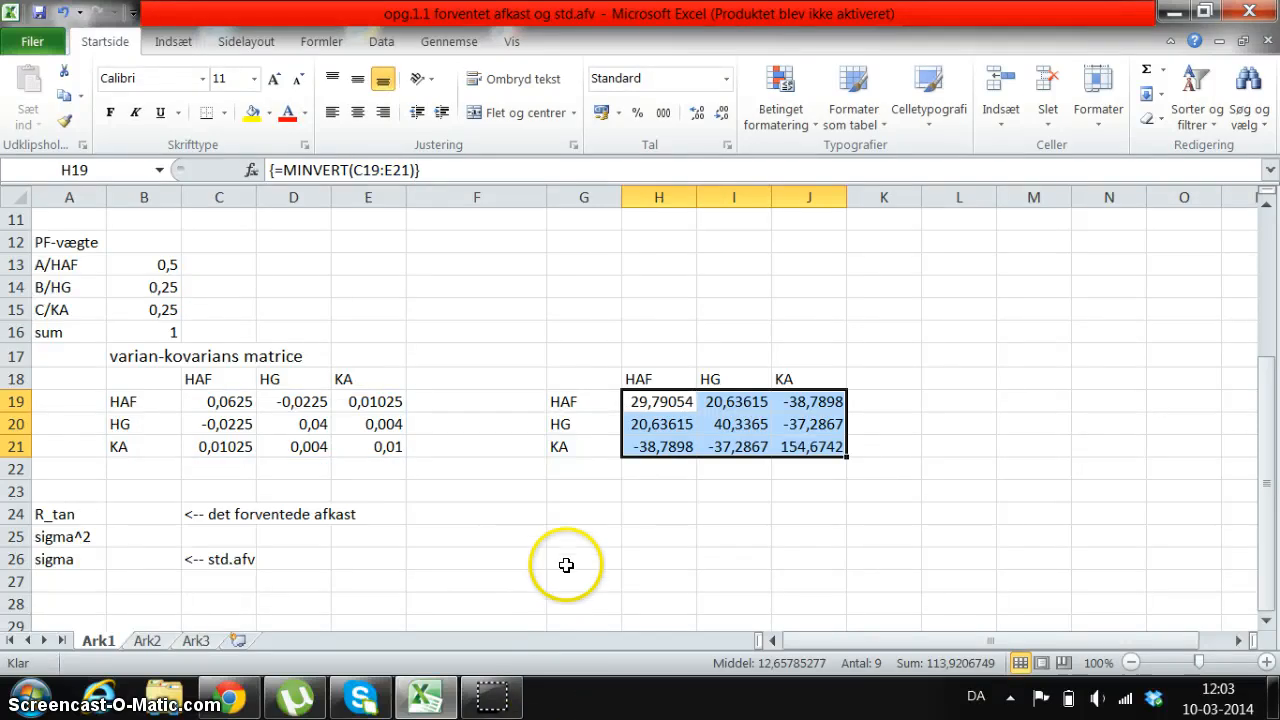
pyautogui.click(566, 563)
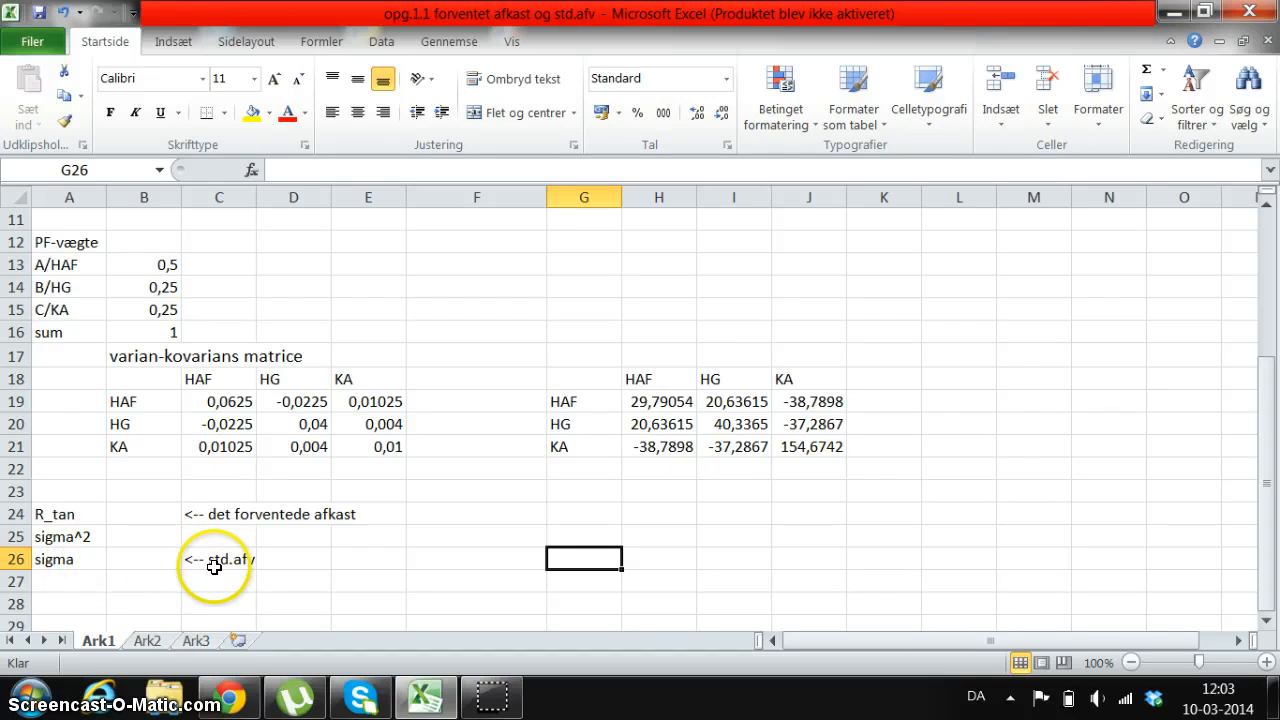
# - Start the R_tan formula in B24 with =MPRODUKT(TRANSPONER(B13:B15); so the transposed portfolio weights are the first matrix
pyautogui.click(137, 514)
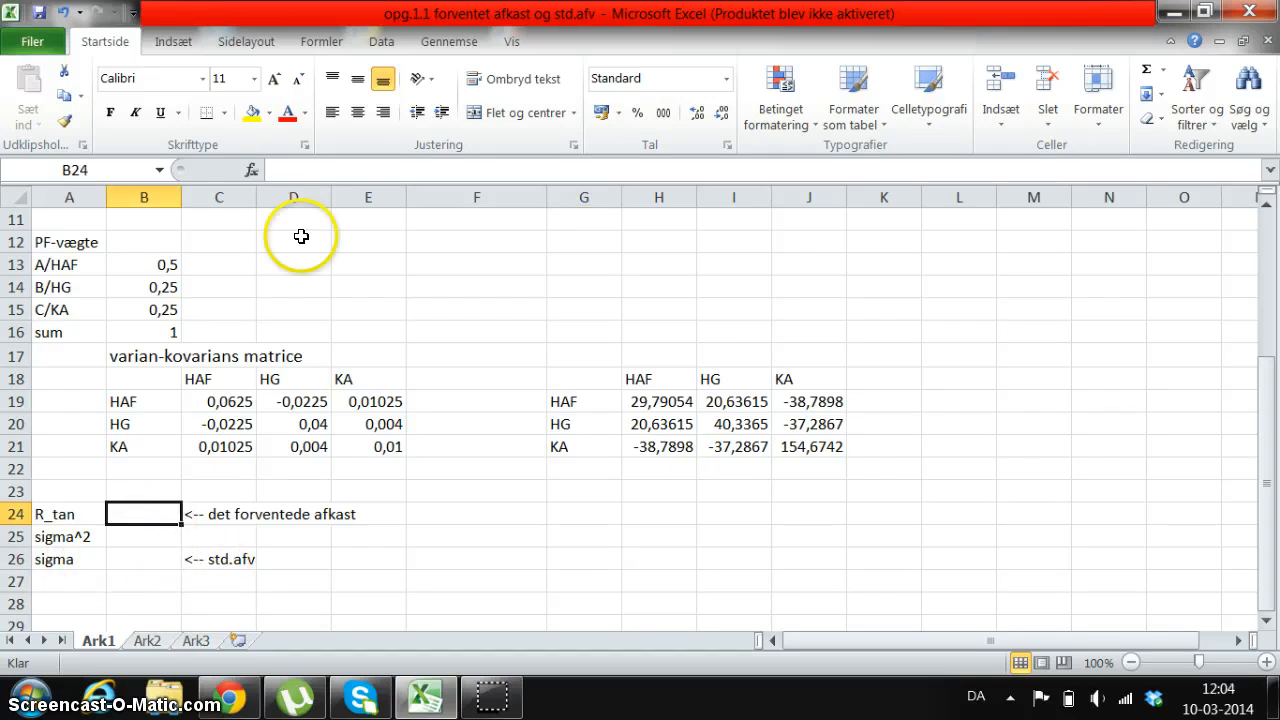
pyautogui.click(321, 171)
pyautogui.write('=')
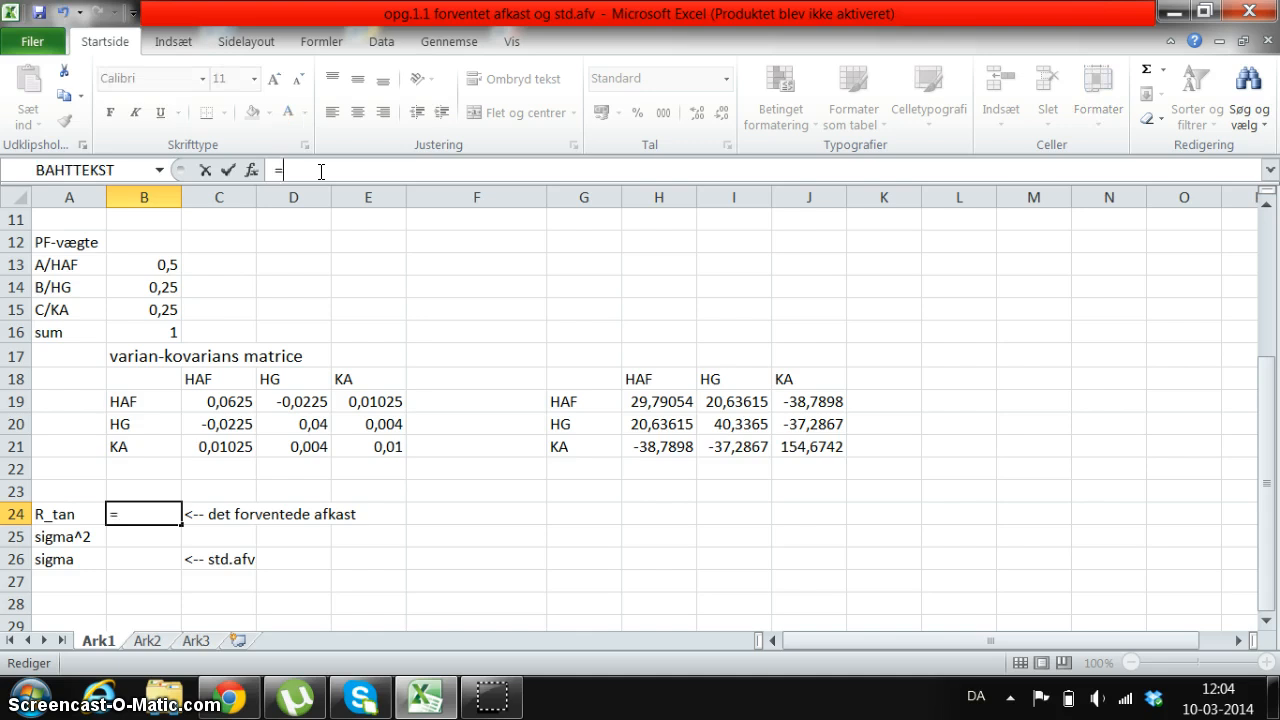
pyautogui.write('mprodu')
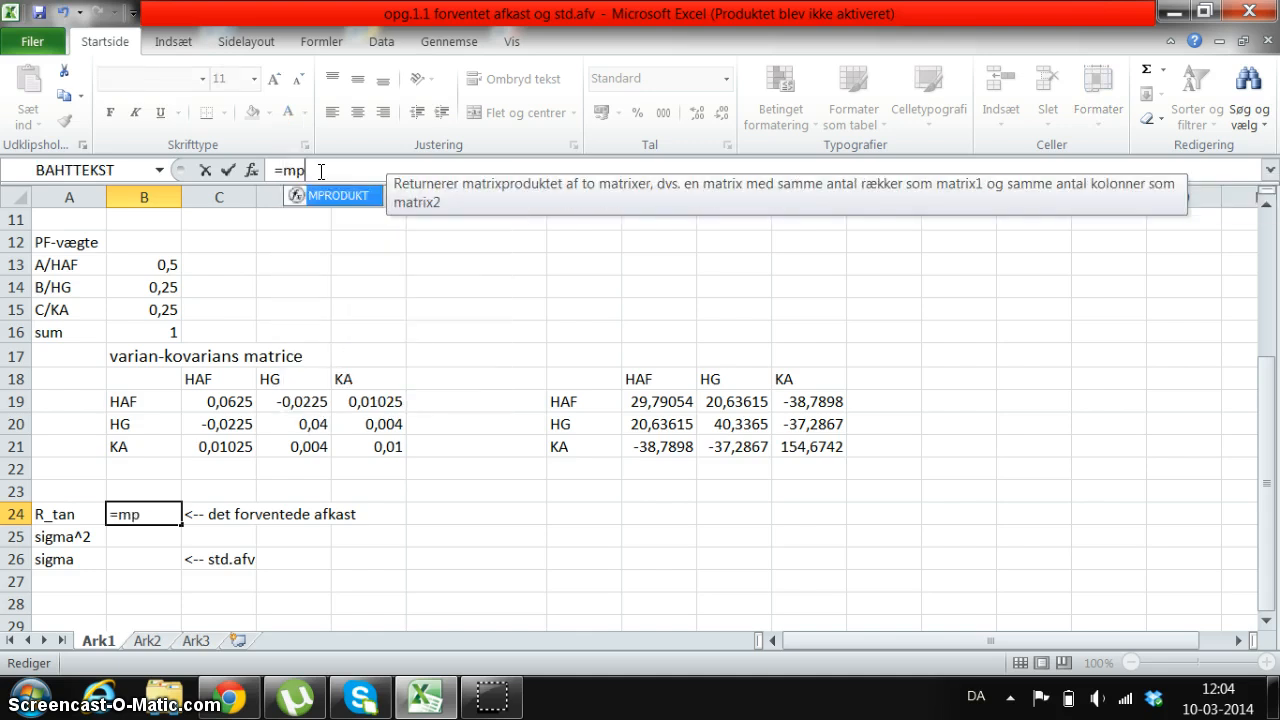
pyautogui.doubleClick(350, 201)
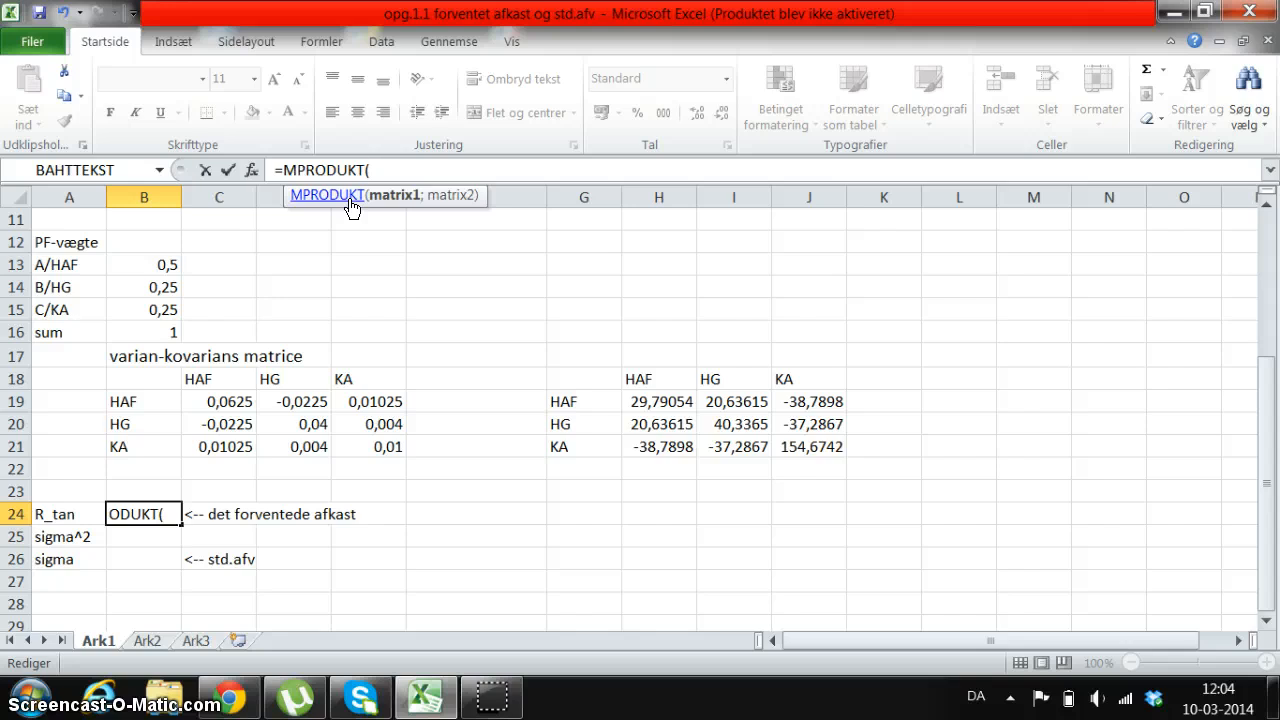
pyautogui.write('tran')
pyautogui.doubleClick(440, 210)
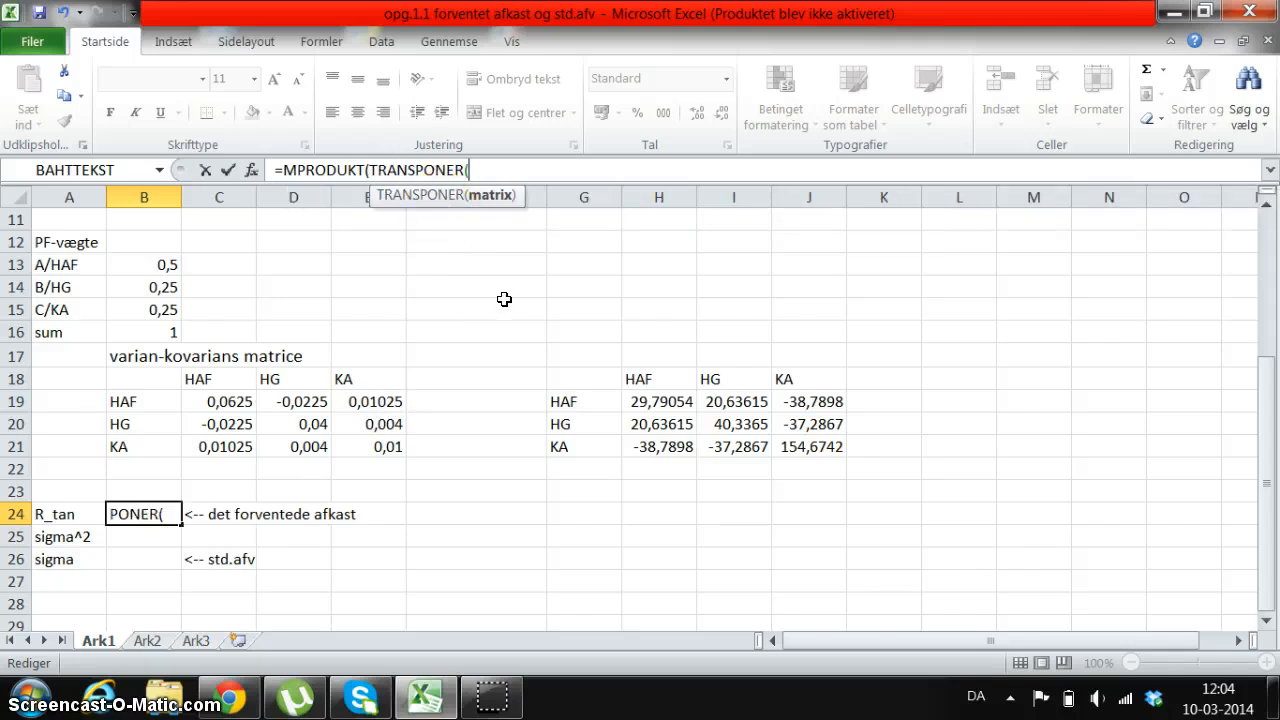
pyautogui.moveTo(164, 262); pyautogui.dragTo(165, 302)
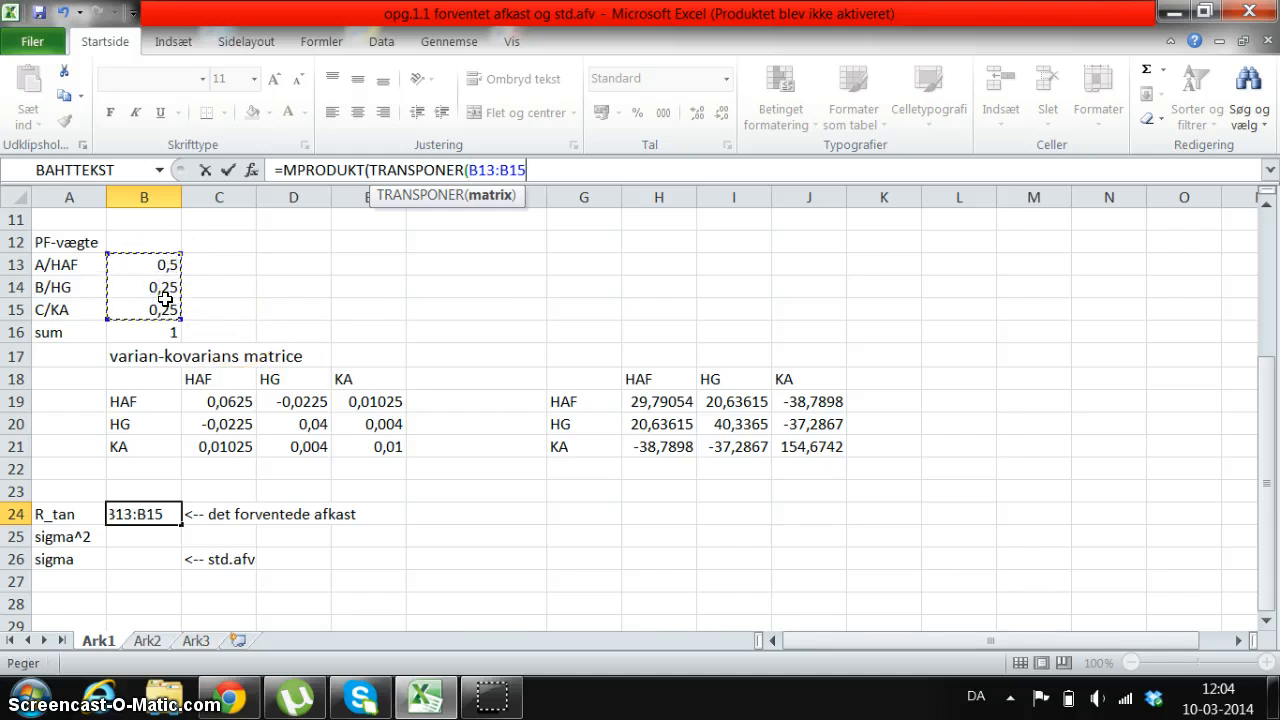
pyautogui.write(');')
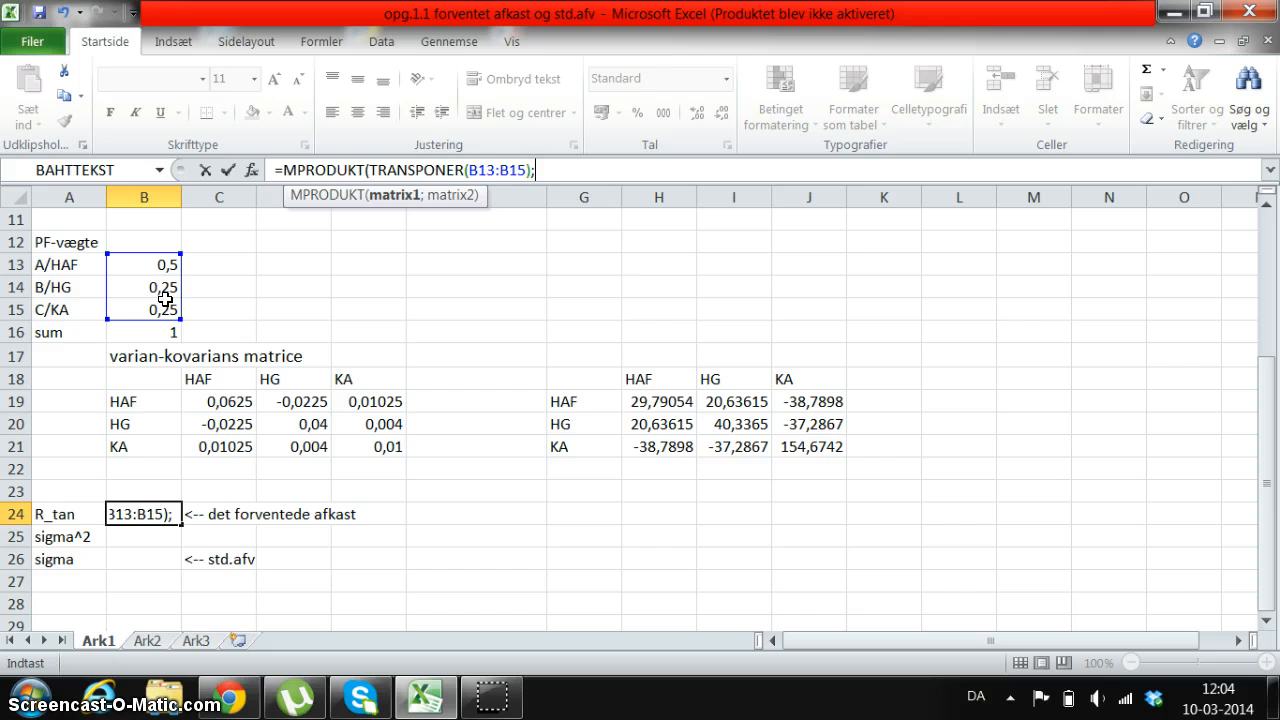
# - Complete the B24 formula with the expected returns F7:F9 as the second matrix and enter it as an array formula
pyautogui.scroll(4, 423, 305)
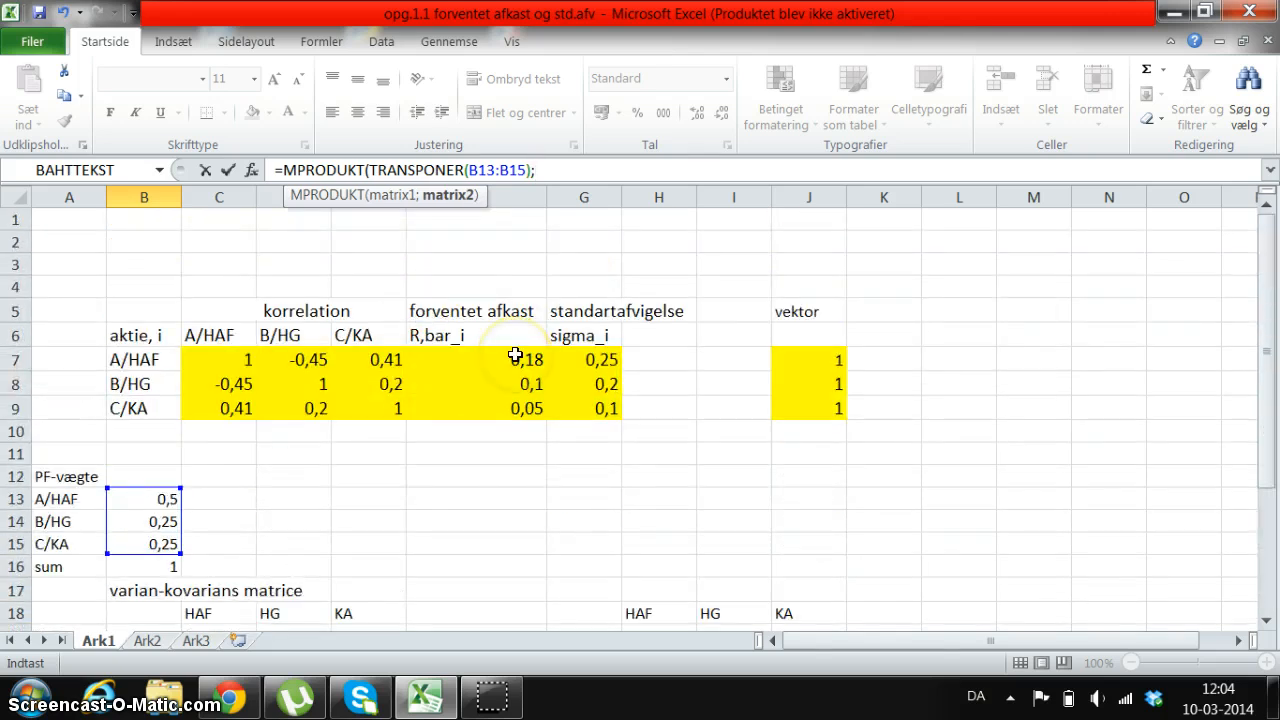
pyautogui.moveTo(515, 355); pyautogui.dragTo(524, 407)
pyautogui.write(')')
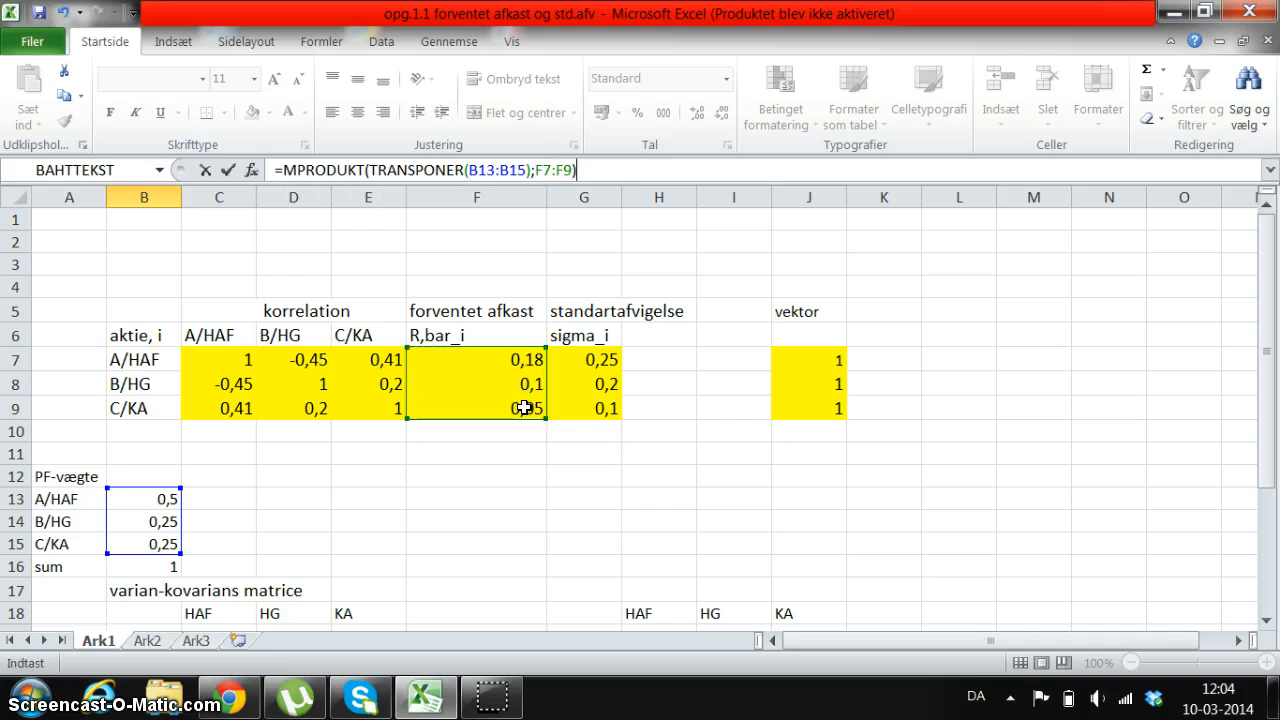
pyautogui.scroll(-1, 614, 445)
pyautogui.scroll(-3, 614, 445)
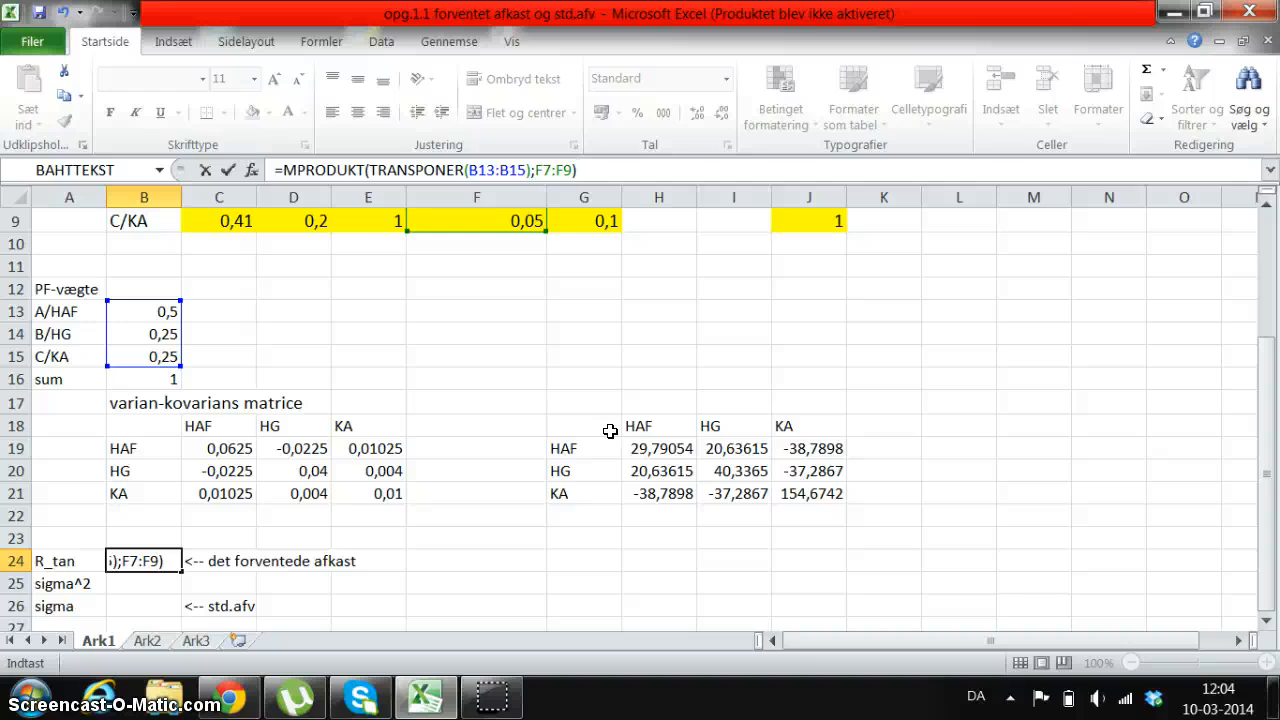
pyautogui.hotkey('ctrl', 'shift', 'Return')
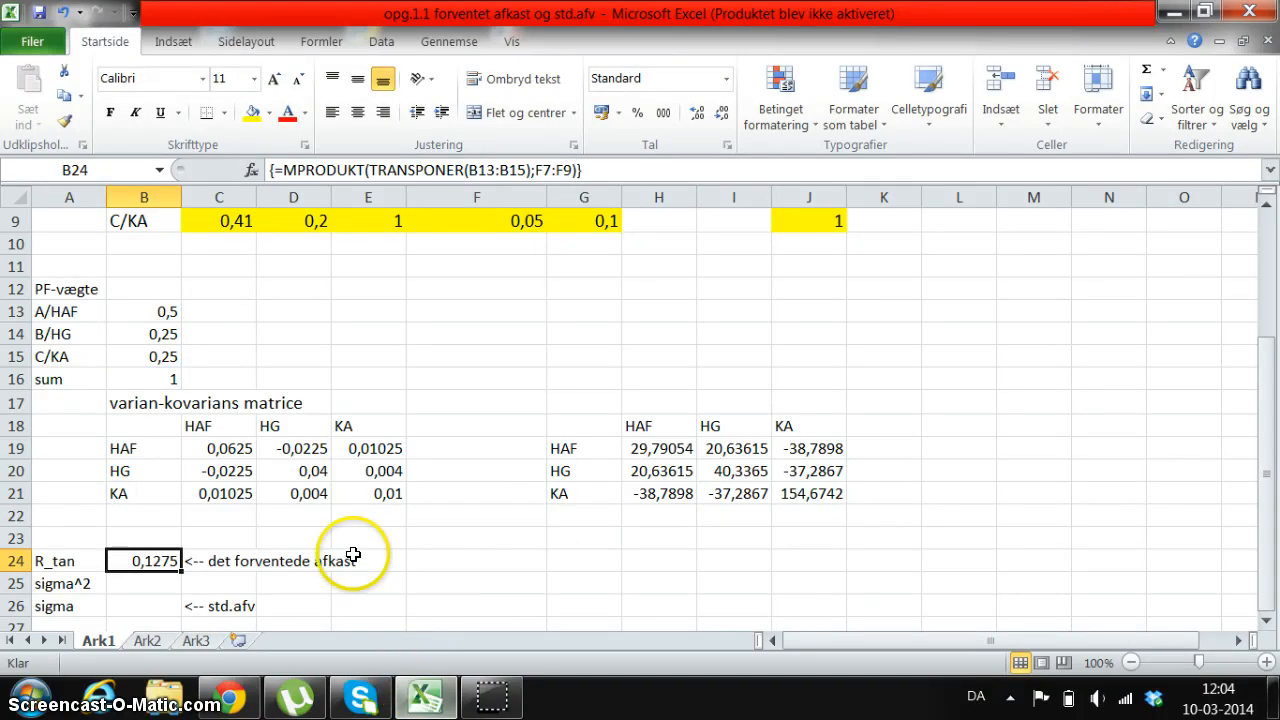
# - Start the sigma^2 formula in B25 with =MPRODUKT(TRANSPONER(B13:B15); using the transposed weights as the first matrix
pyautogui.click(162, 589)
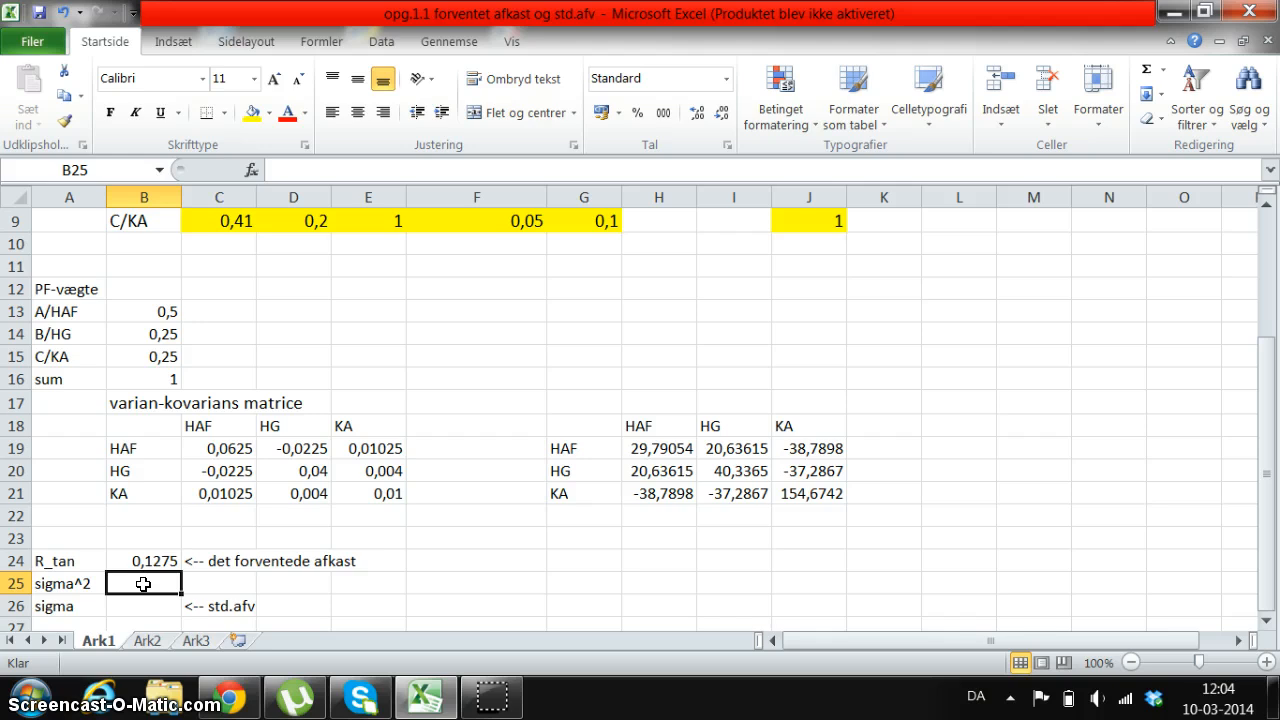
pyautogui.write('=')
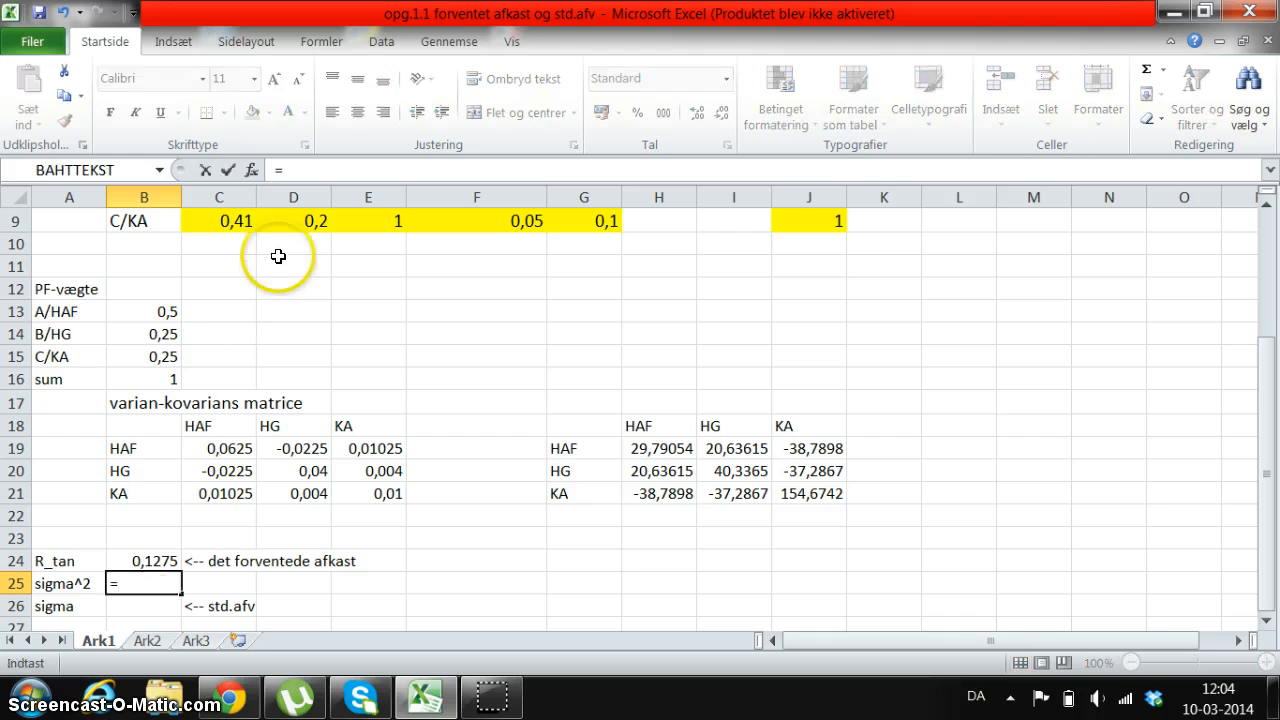
pyautogui.click(307, 172)
pyautogui.write('m')
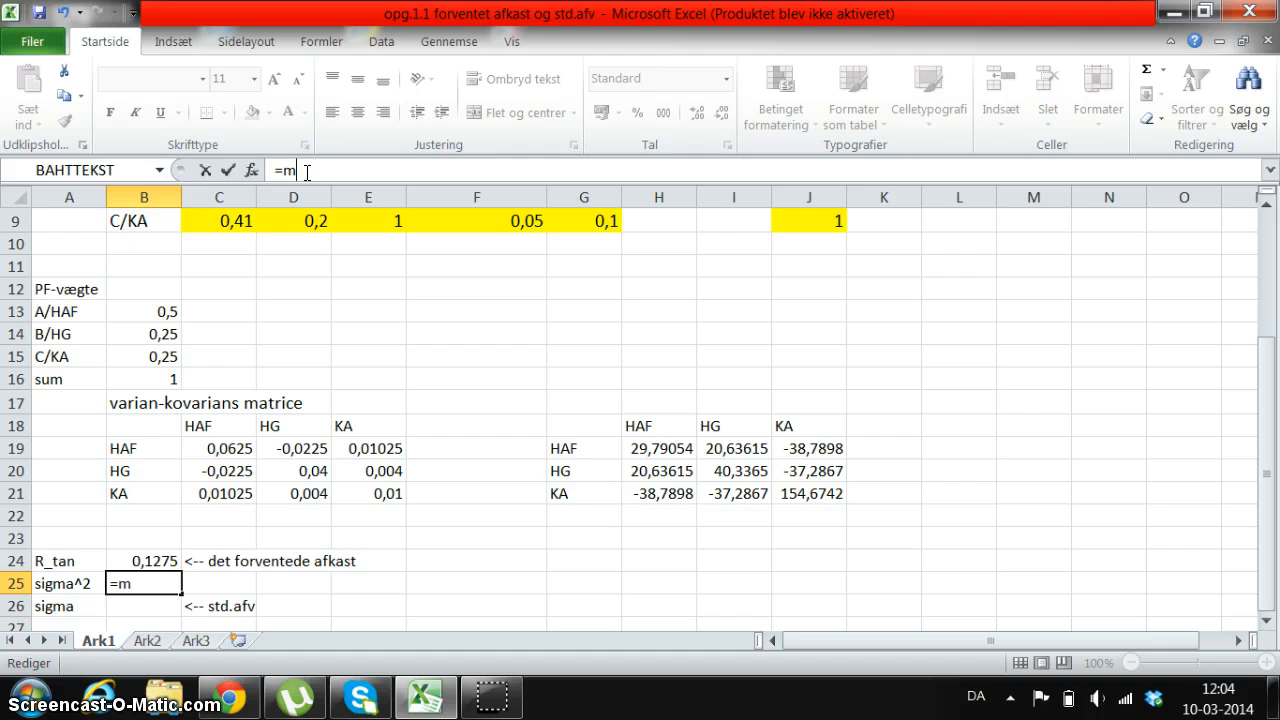
pyautogui.write('pro')
pyautogui.doubleClick(352, 193)
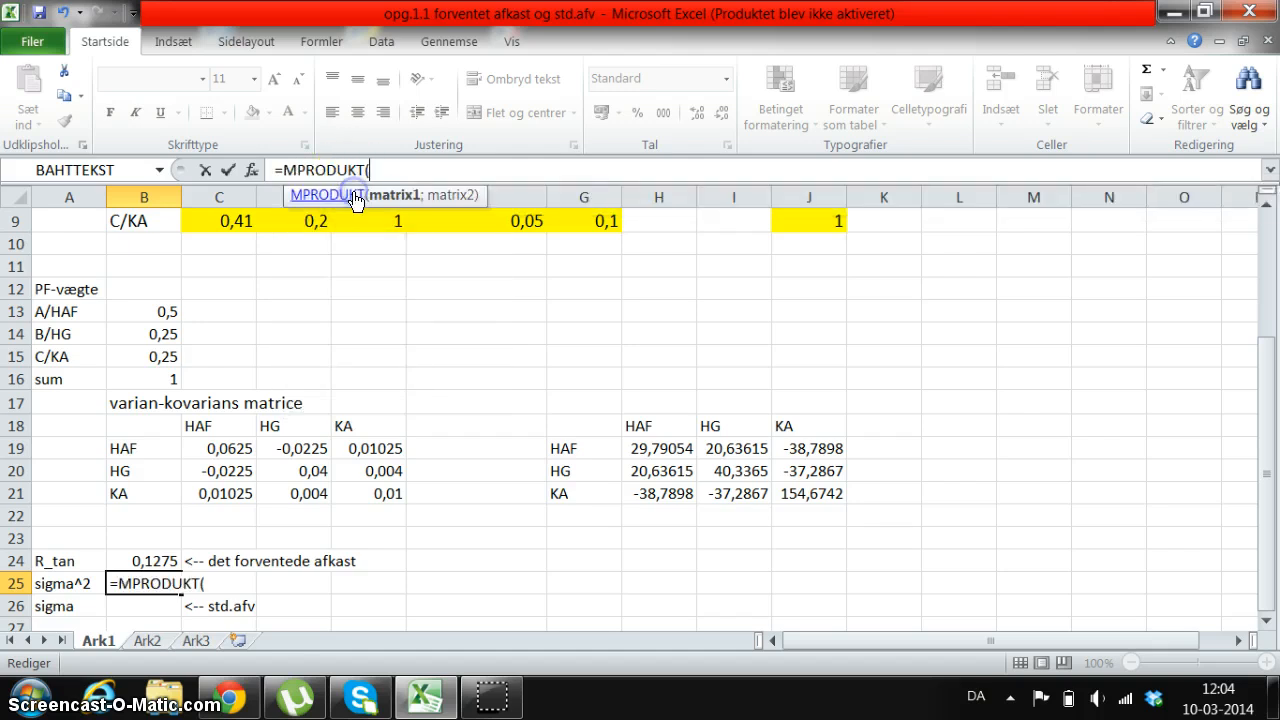
pyautogui.click(452, 190)
pyautogui.write('tra')
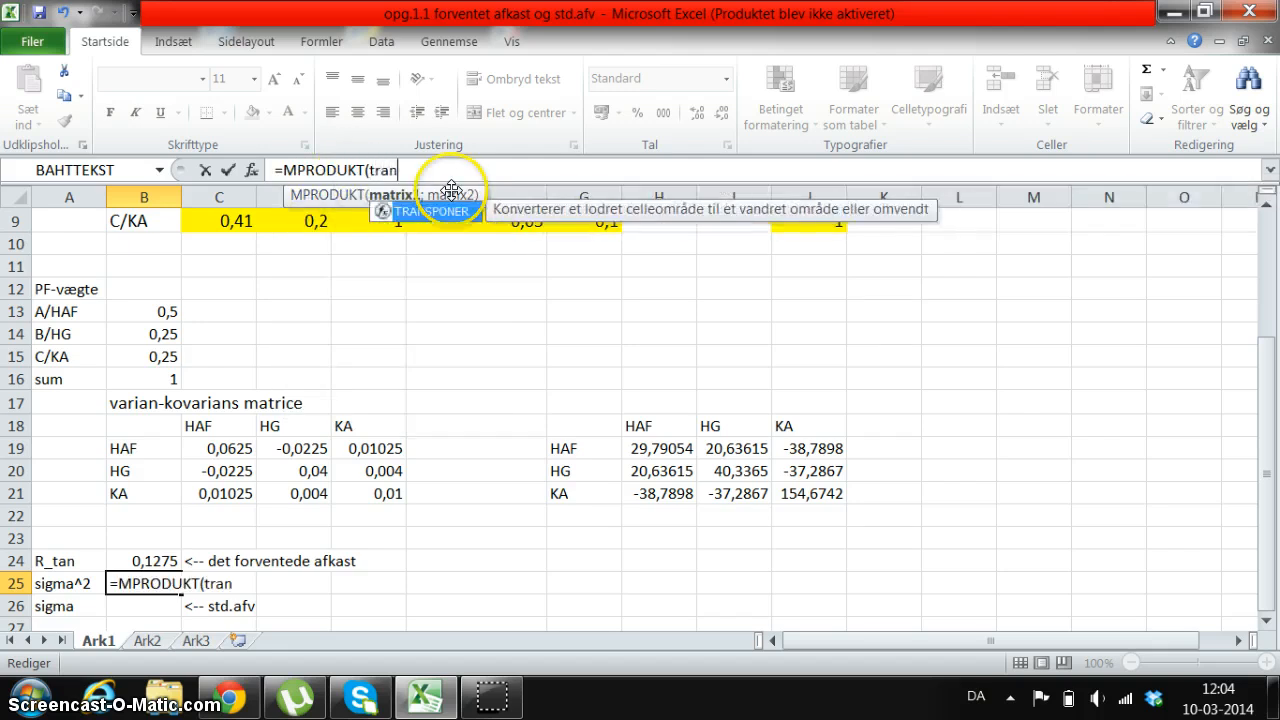
pyautogui.write('n')
pyautogui.doubleClick(442, 211)
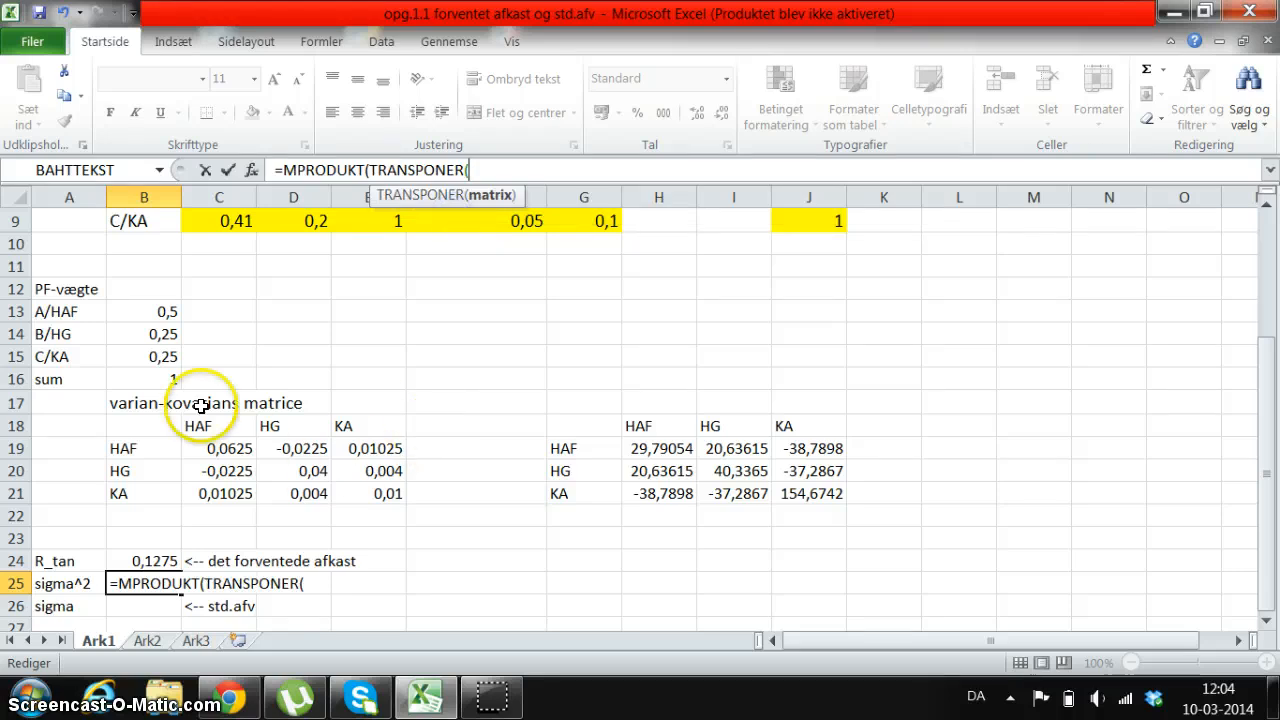
pyautogui.moveTo(167, 312); pyautogui.dragTo(169, 356)
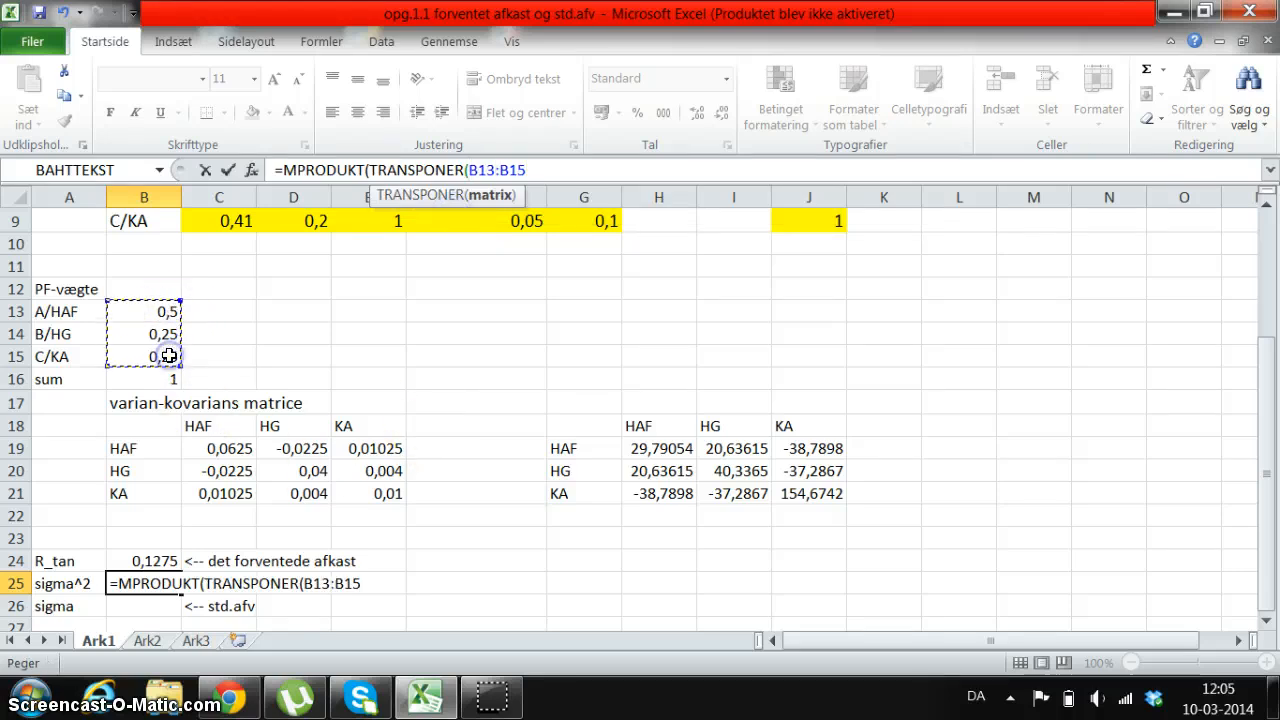
pyautogui.write(');')
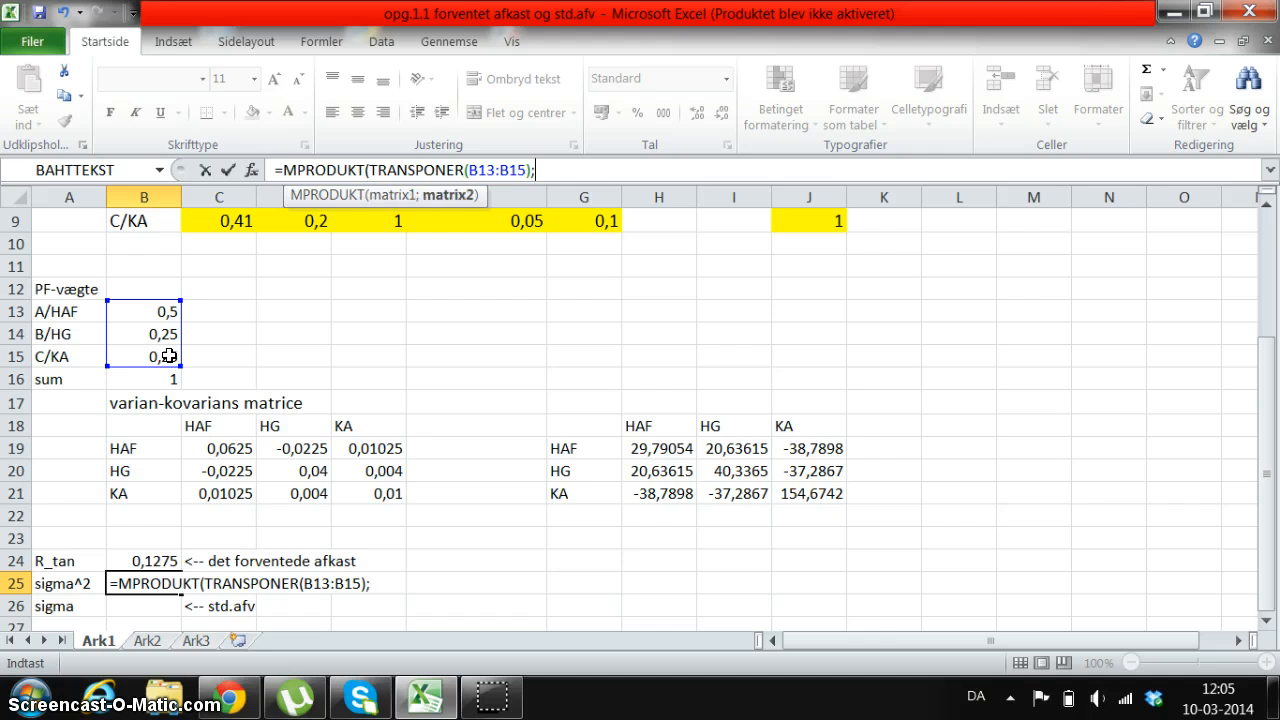
# - Complete the B25 formula with the nested product MPRODUKT(C19:E21;B13:B15) as the second matrix and enter it as an array formula
pyautogui.write('mp')
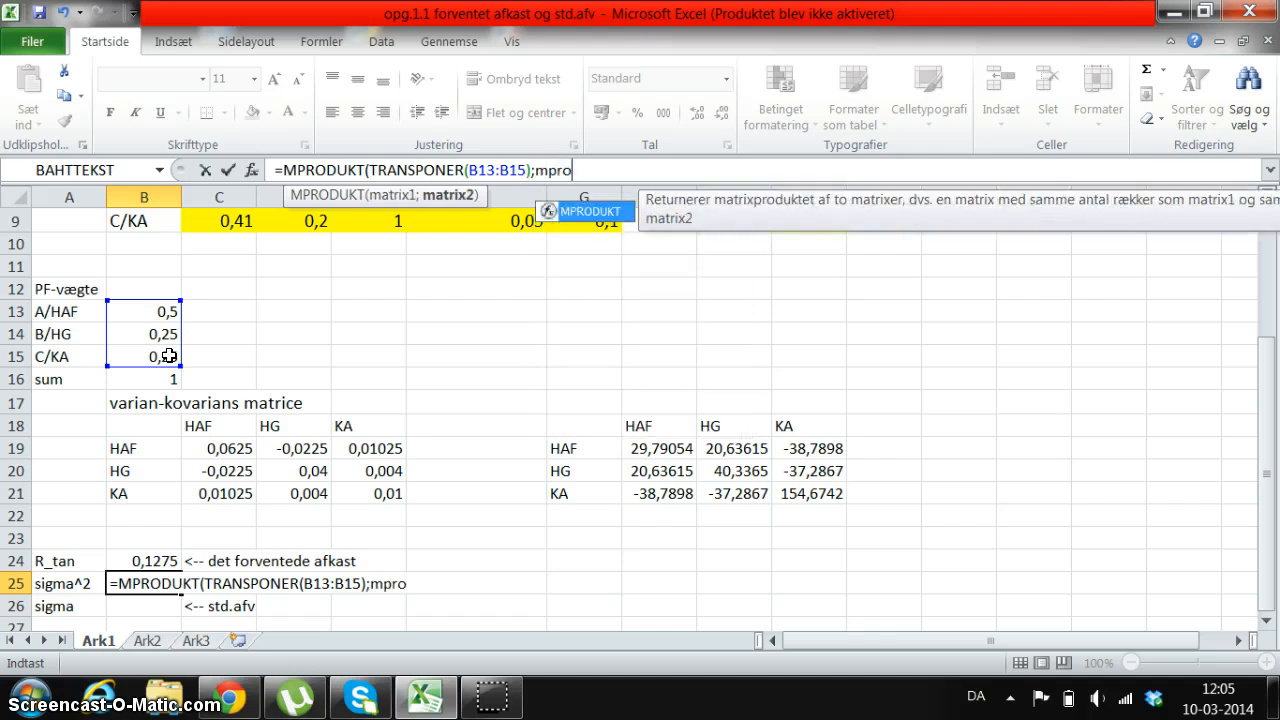
pyautogui.write('ro')
pyautogui.doubleClick(605, 212)
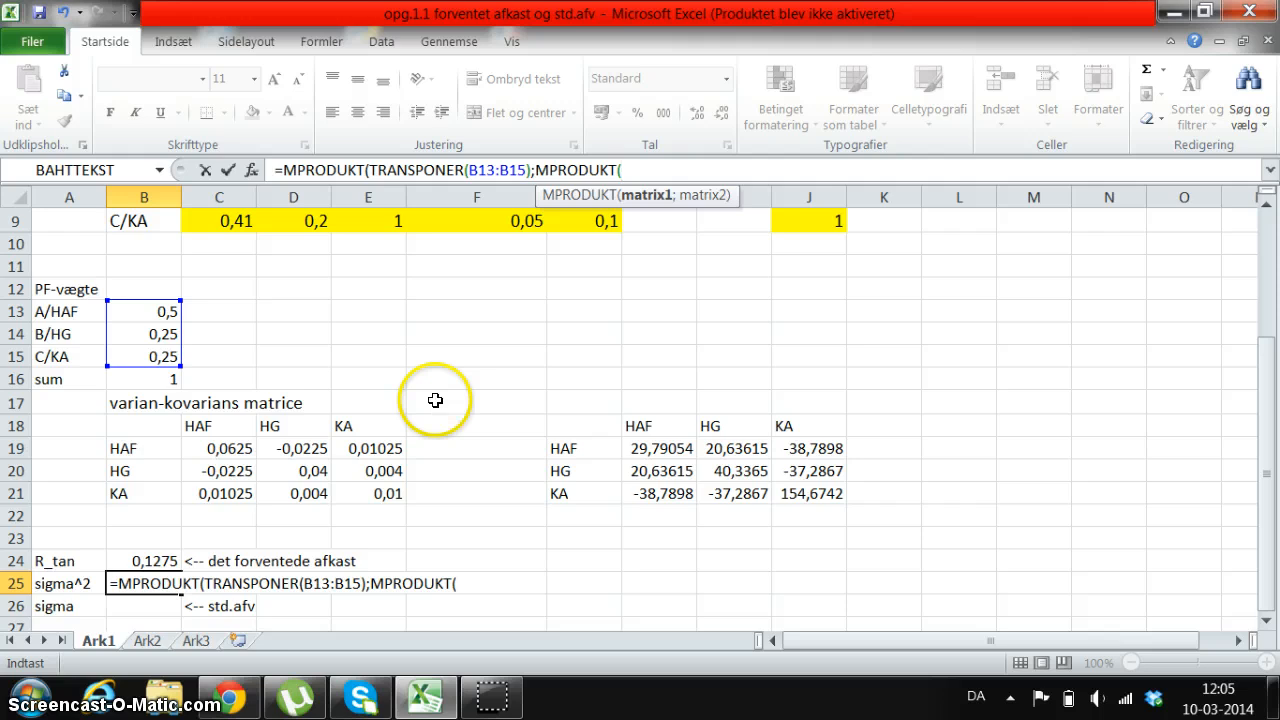
pyautogui.moveTo(210, 452); pyautogui.dragTo(364, 492)
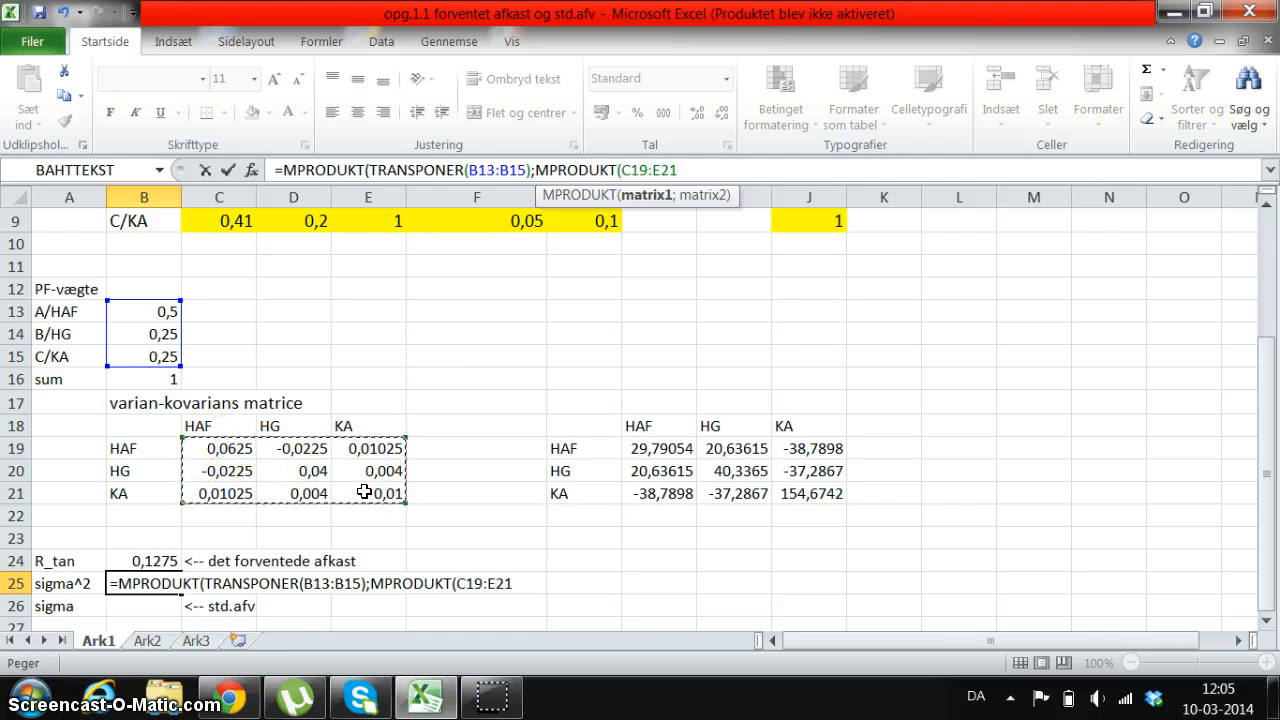
pyautogui.write(';')
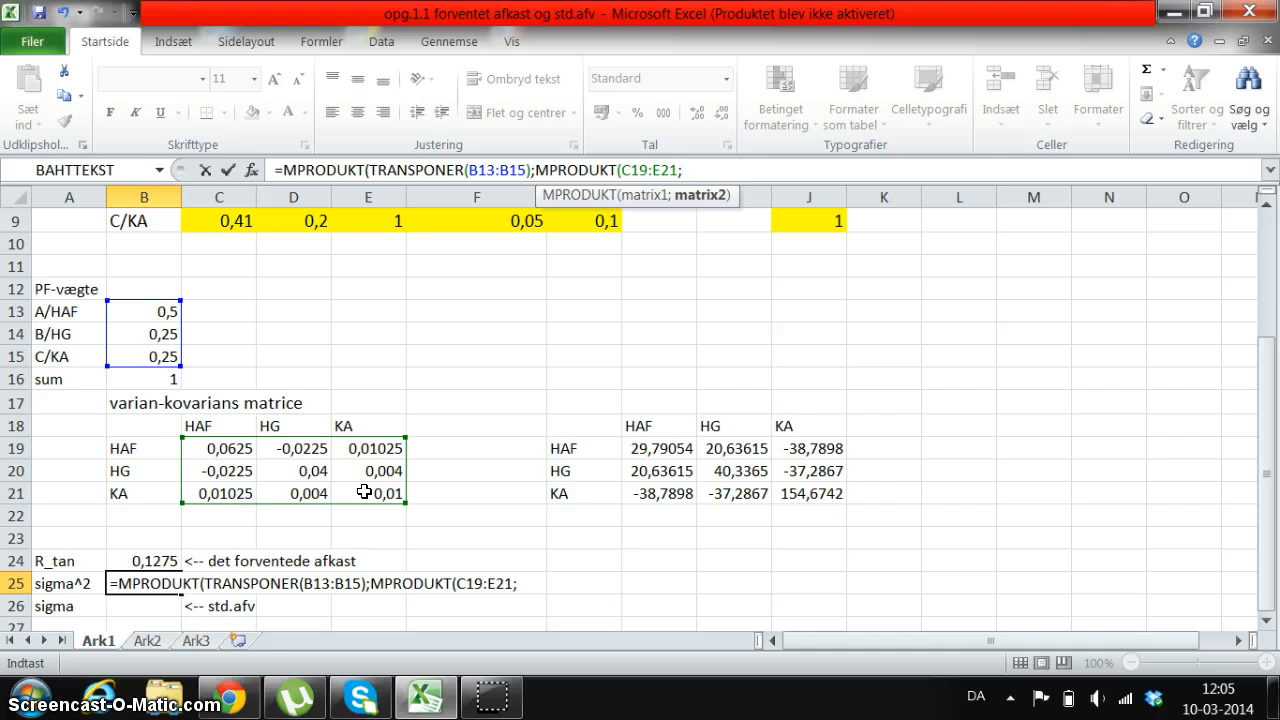
pyautogui.moveTo(163, 309); pyautogui.dragTo(158, 354)
pyautogui.write(')')
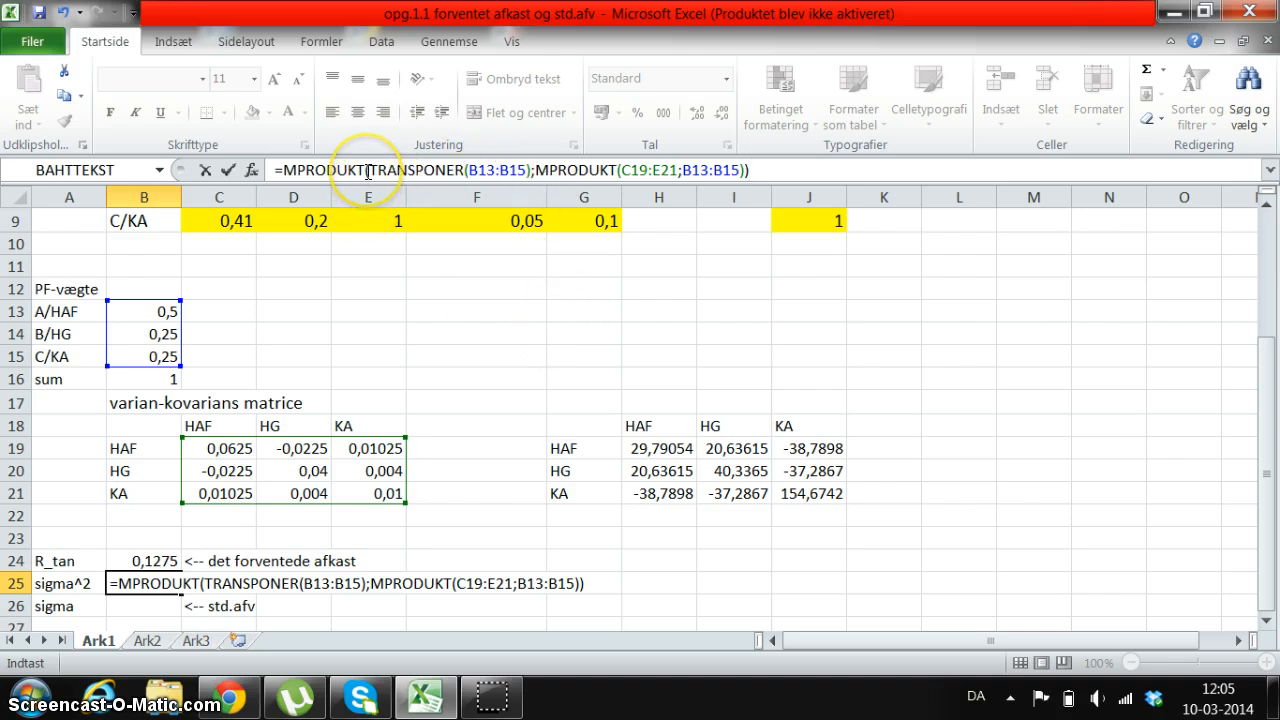
pyautogui.click(467, 170)
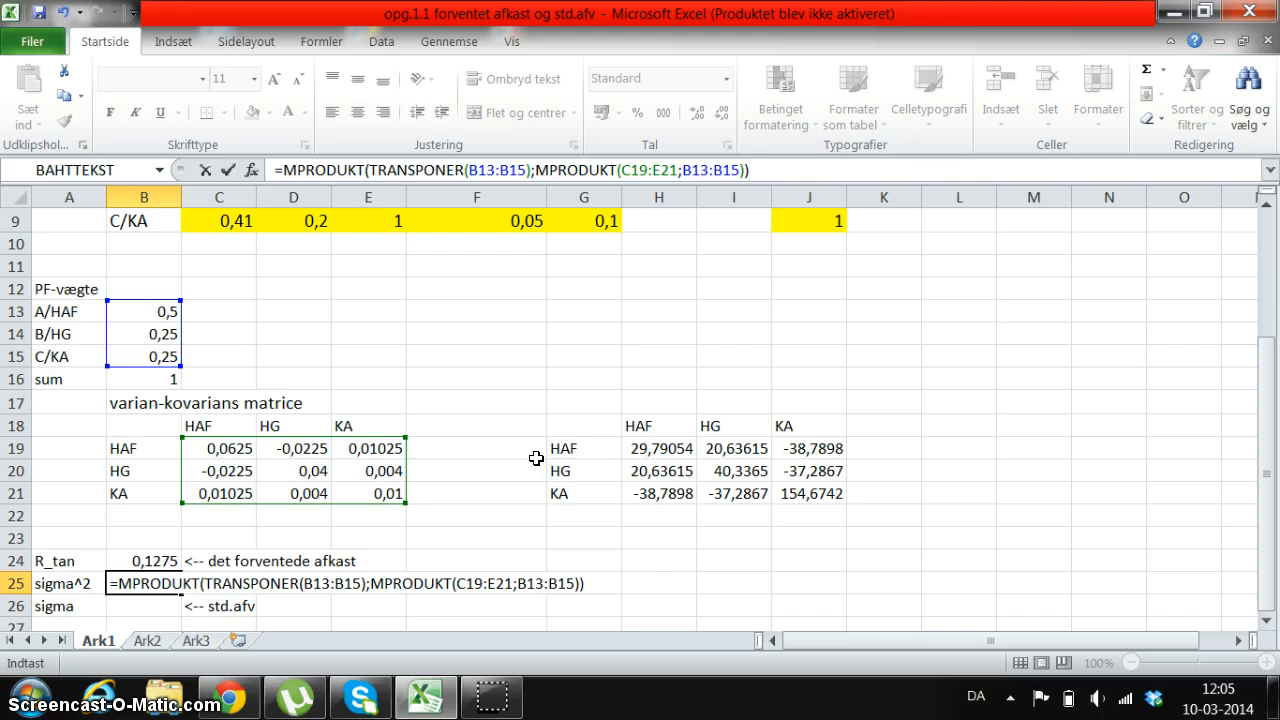
pyautogui.hotkey('ctrl', 'shift', 'Return')
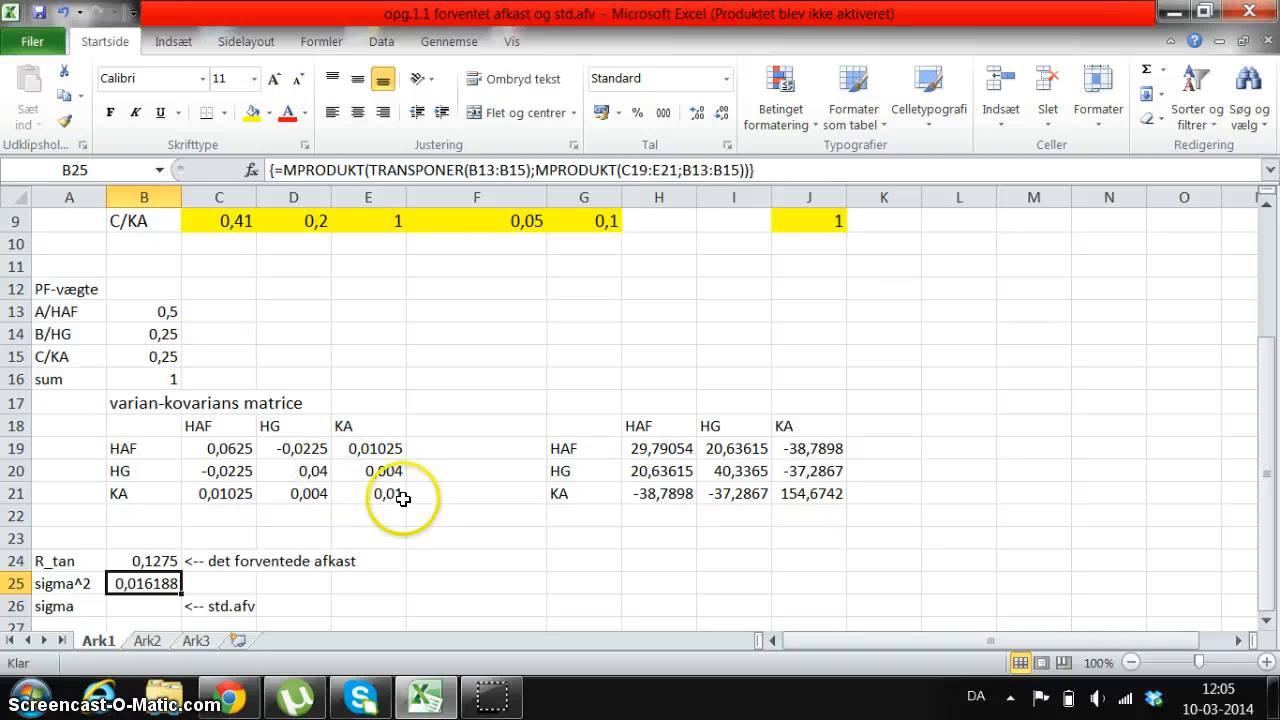
# - Calculate sigma in B26 as the square root of the variance with =KVROD(B25)
pyautogui.scroll(-1, 407, 500)
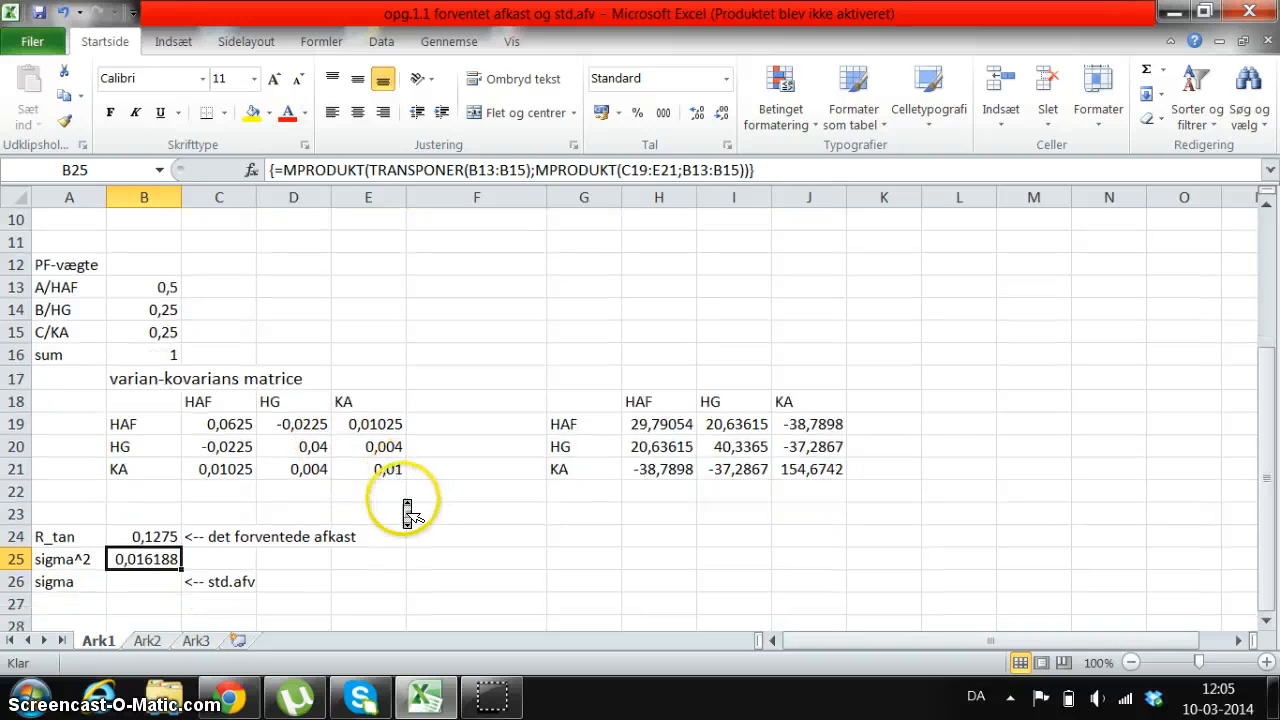
pyautogui.click(127, 580)
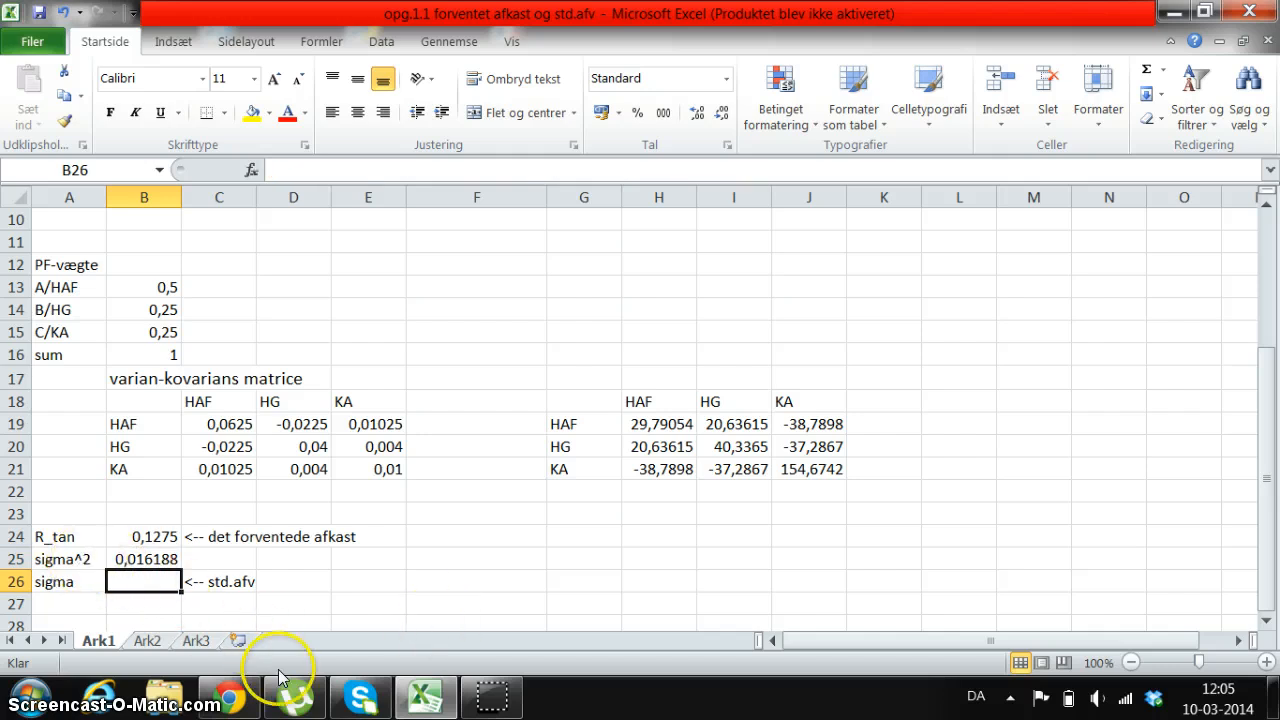
pyautogui.write('=')
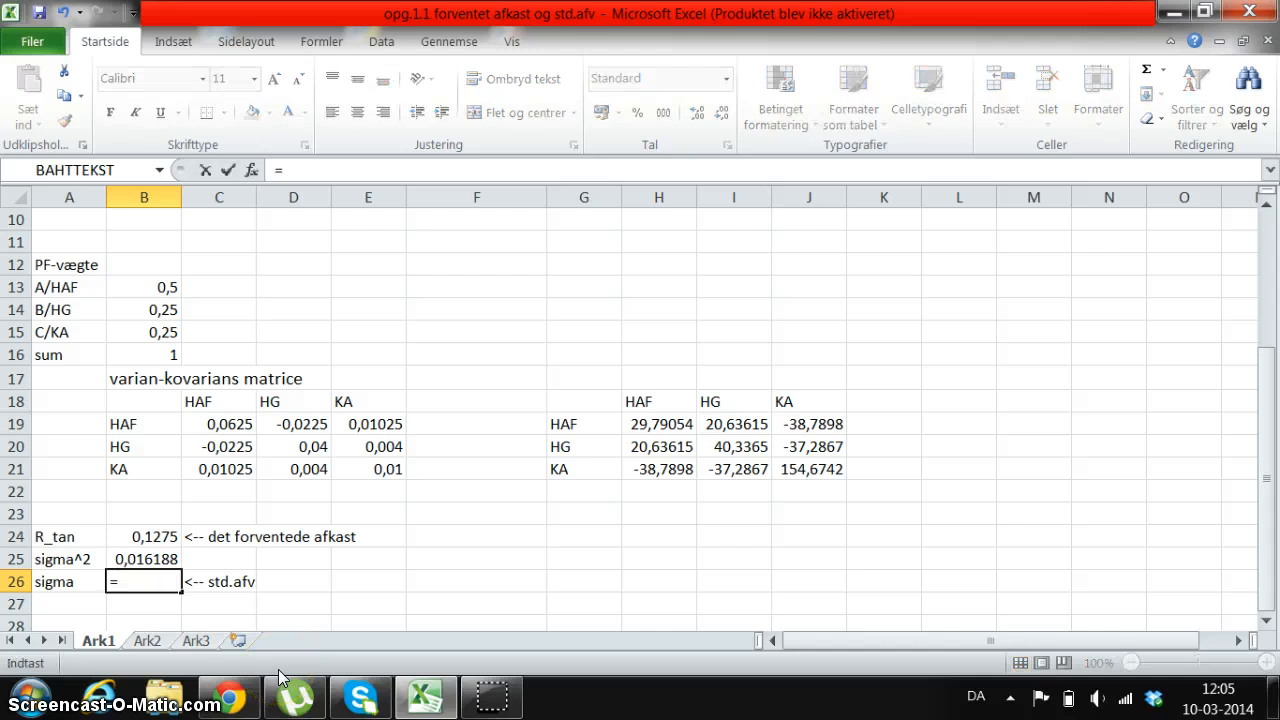
pyautogui.write('kvro')
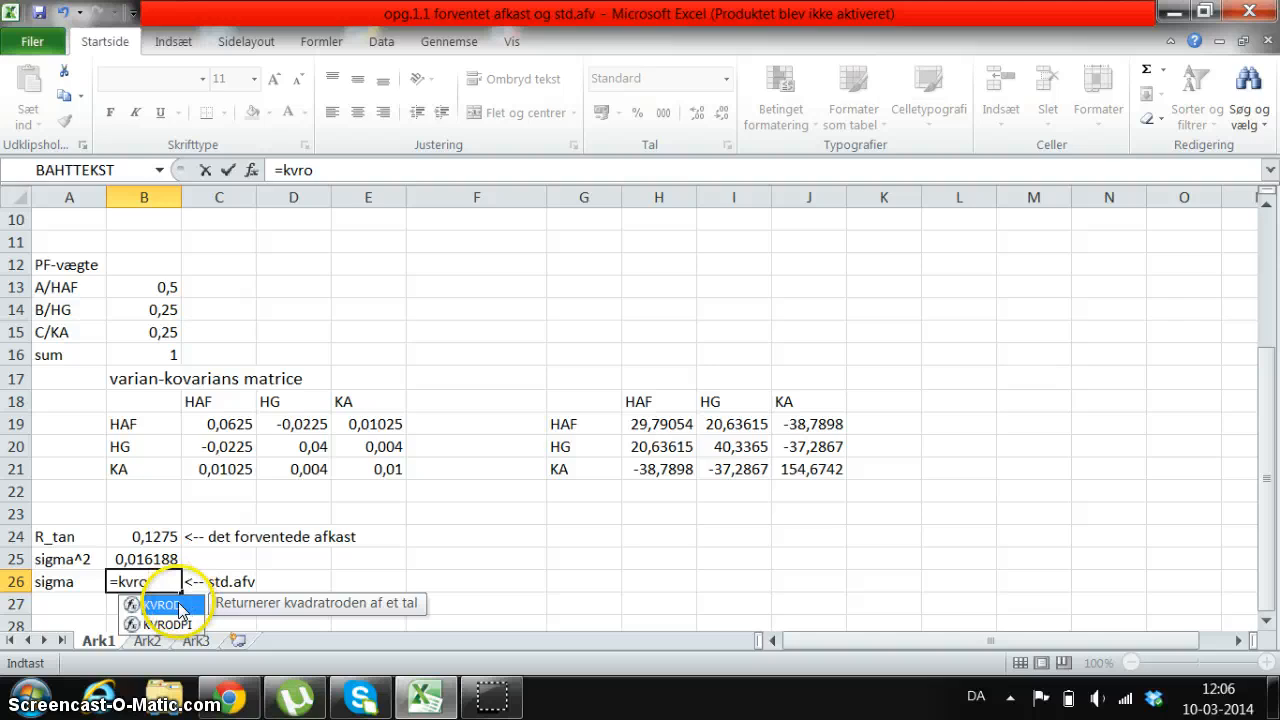
pyautogui.doubleClick(186, 606)
pyautogui.click(163, 560)
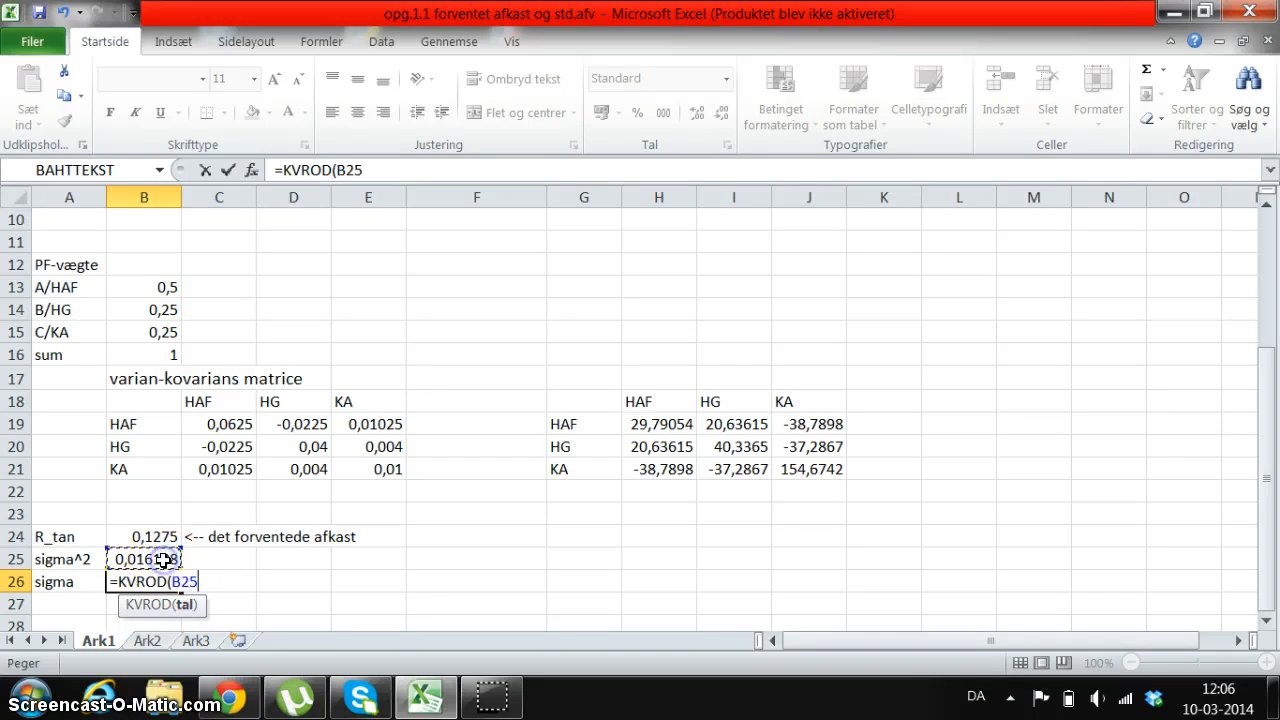
pyautogui.write(')')
pyautogui.press('Return')
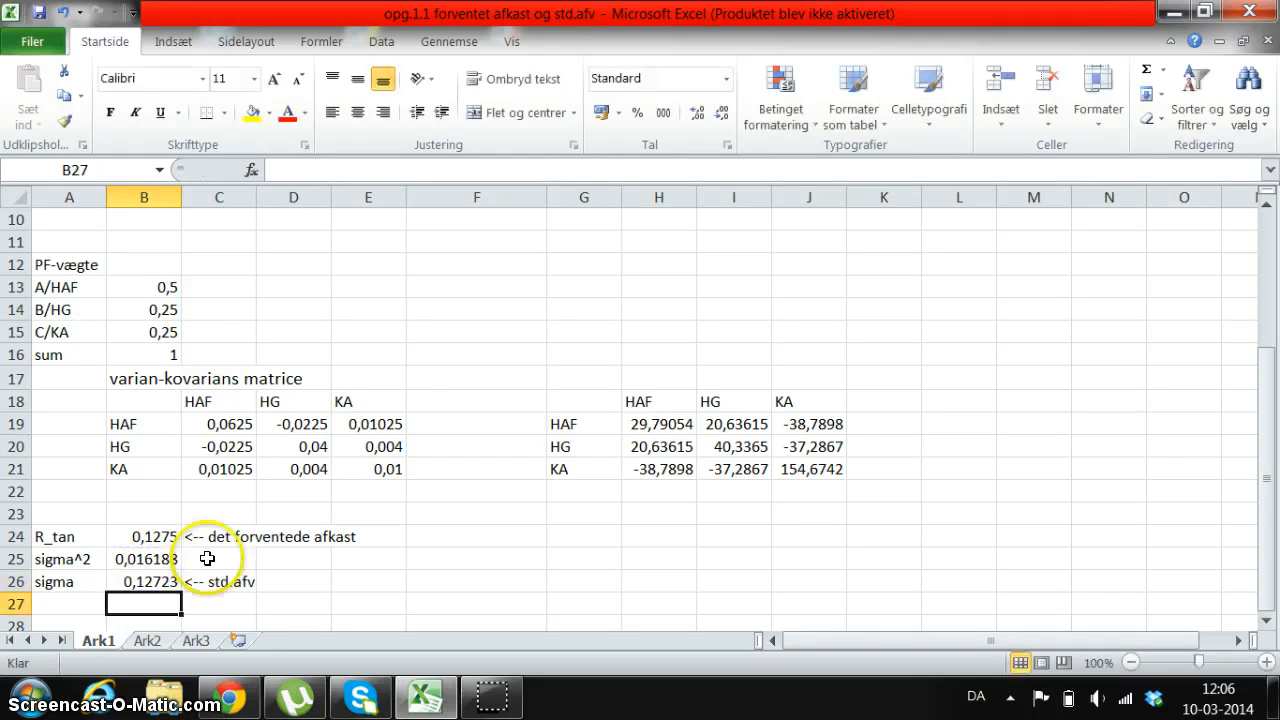